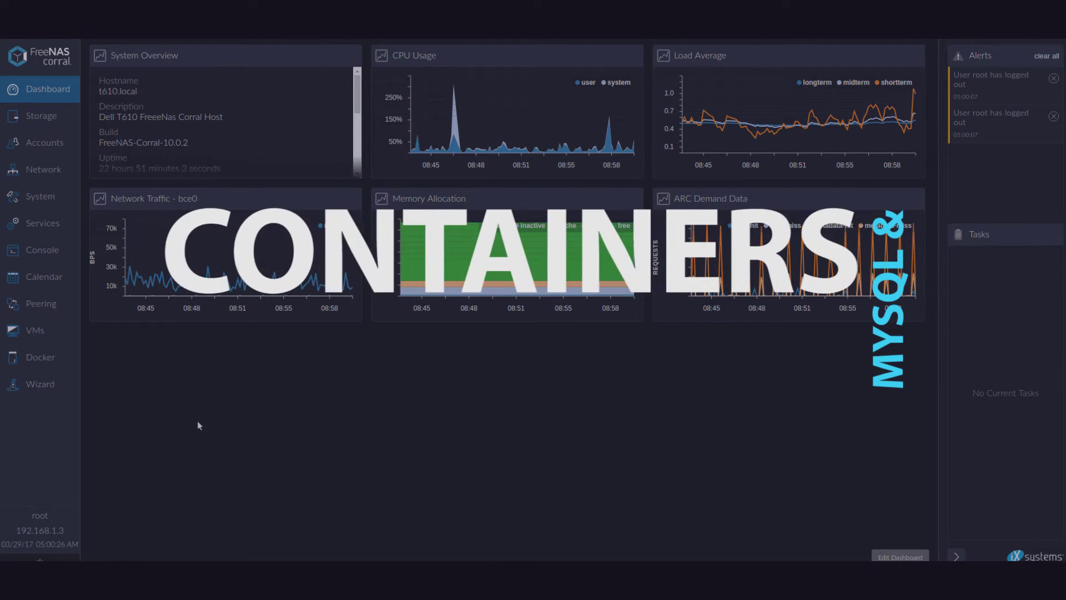
Review the docky Docker host and existing containers, then bring up the system console.
{"action": "left_click", "coordinate": [40, 357]}
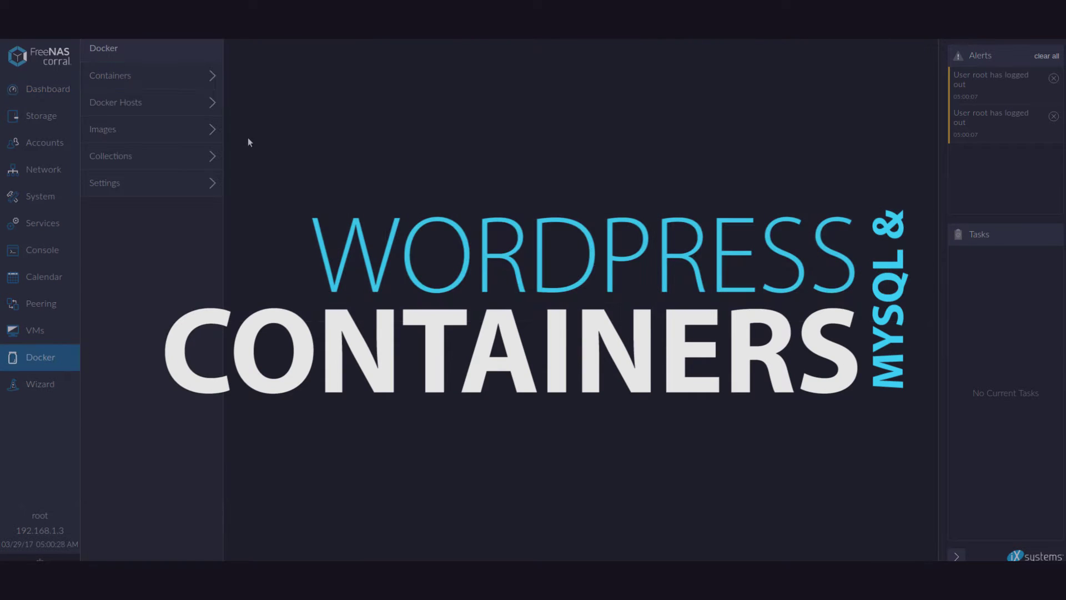
{"action": "left_click", "coordinate": [202, 104]}
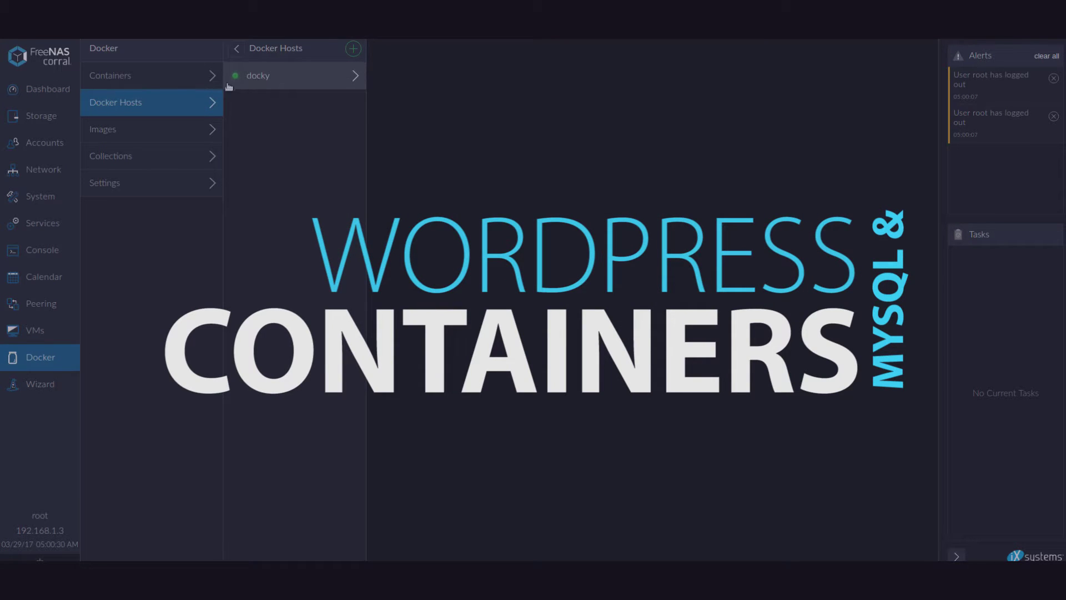
{"action": "left_click", "coordinate": [176, 78]}
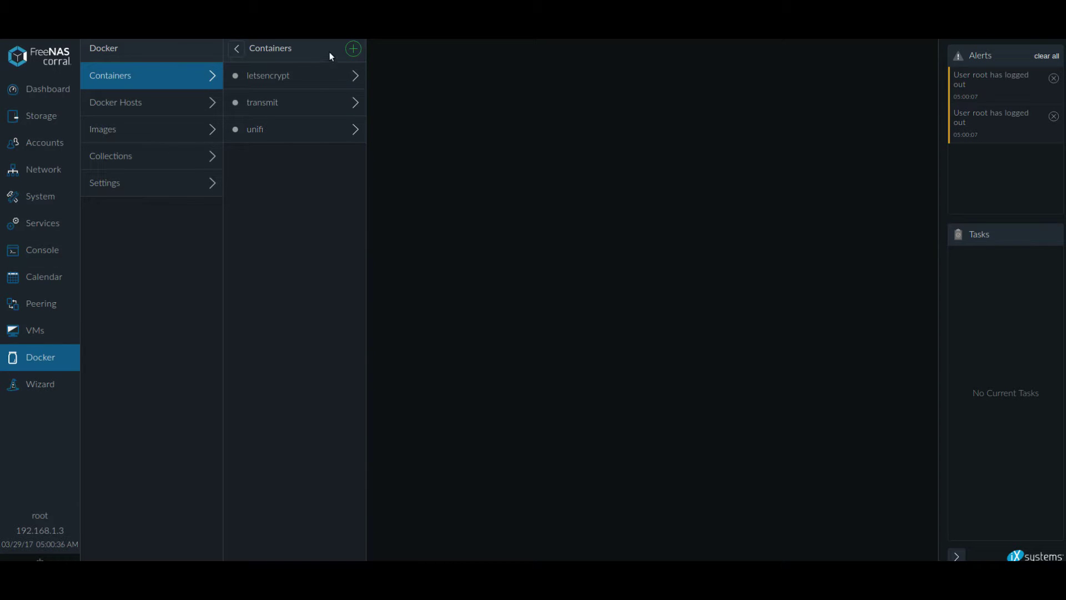
{"action": "left_click", "coordinate": [47, 251]}
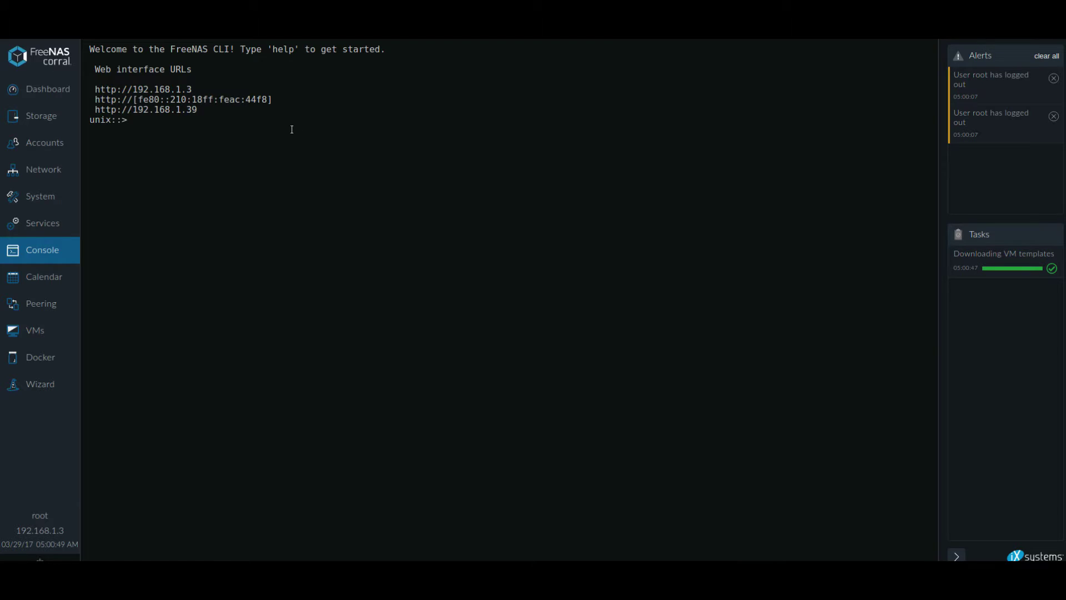
Enter the shell, move into /mnt/r10/ and list its folders.
{"action": "type", "text": "shell"}
{"action": "key", "text": "Return"}
{"action": "type", "text": "ls"}
{"action": "key", "text": "Return"}
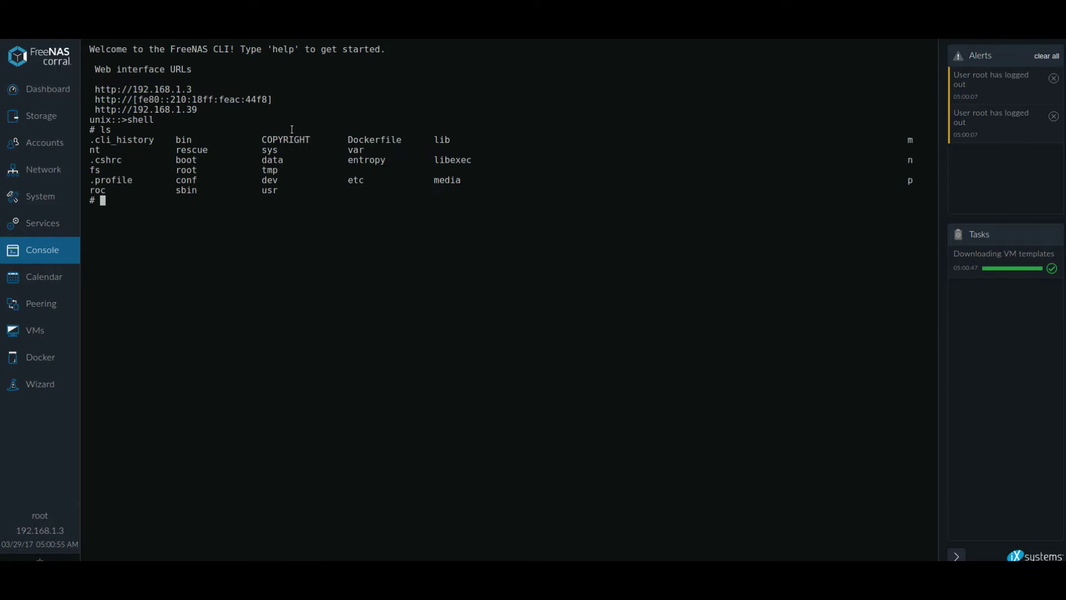
{"action": "type", "text": "cd /mnt/r10/"}
{"action": "key", "text": "Return"}
{"action": "type", "text": "ls"}
{"action": "key", "text": "Return"}
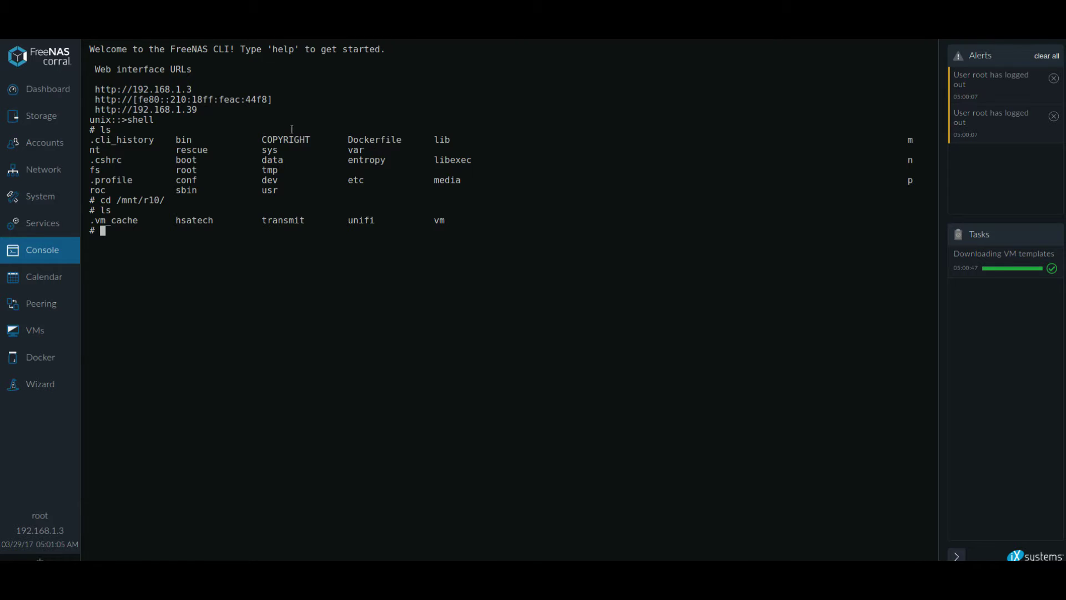
Create the wordpress and mysql folders on the r10 pool.
{"action": "type", "text": "mkdir wordpress"}
{"action": "key", "text": "Return"}
{"action": "type", "text": "mkdir "}
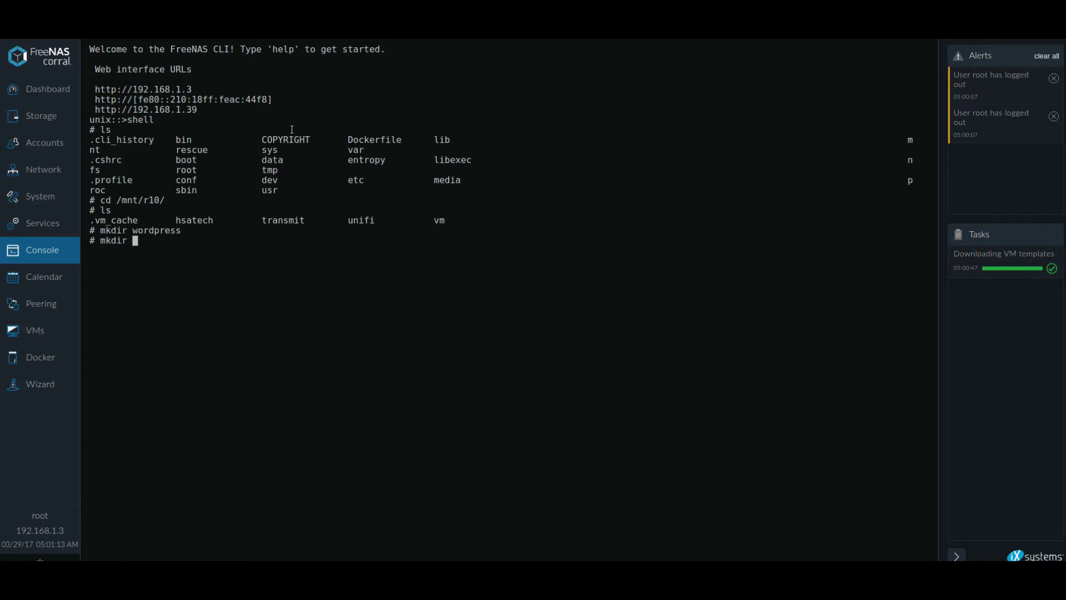
{"action": "type", "text": "mysql"}
{"action": "key", "text": "Return"}
Give both the mysql and wordpress folders 775 permissions.
{"action": "type", "text": "chmod 775 mysql"}
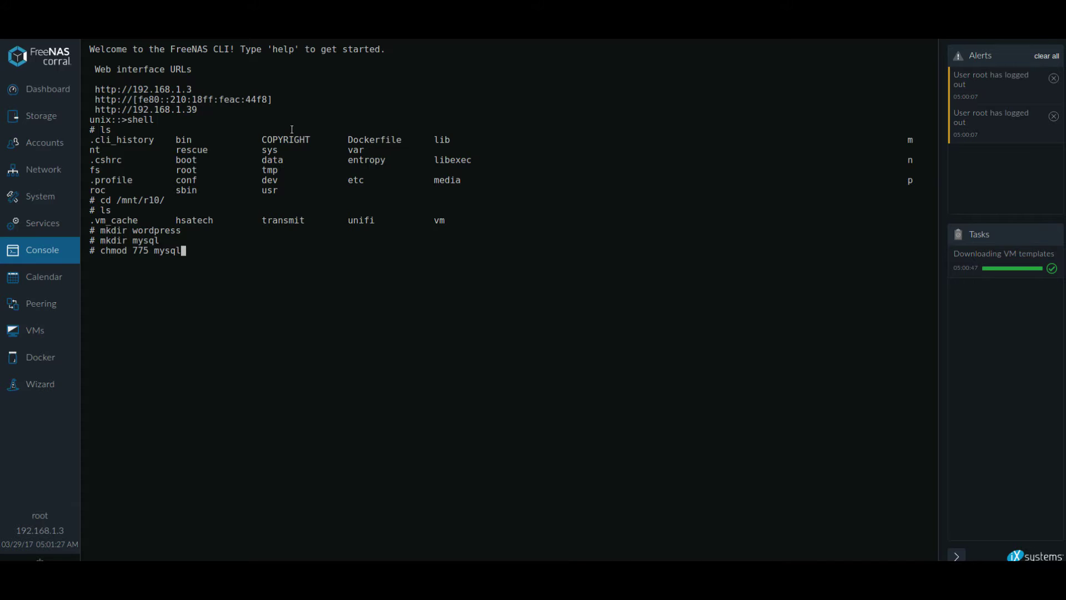
{"action": "key", "text": "Return"}
{"action": "type", "text": "chmod 775 word"}
{"action": "key", "text": "Tab"}
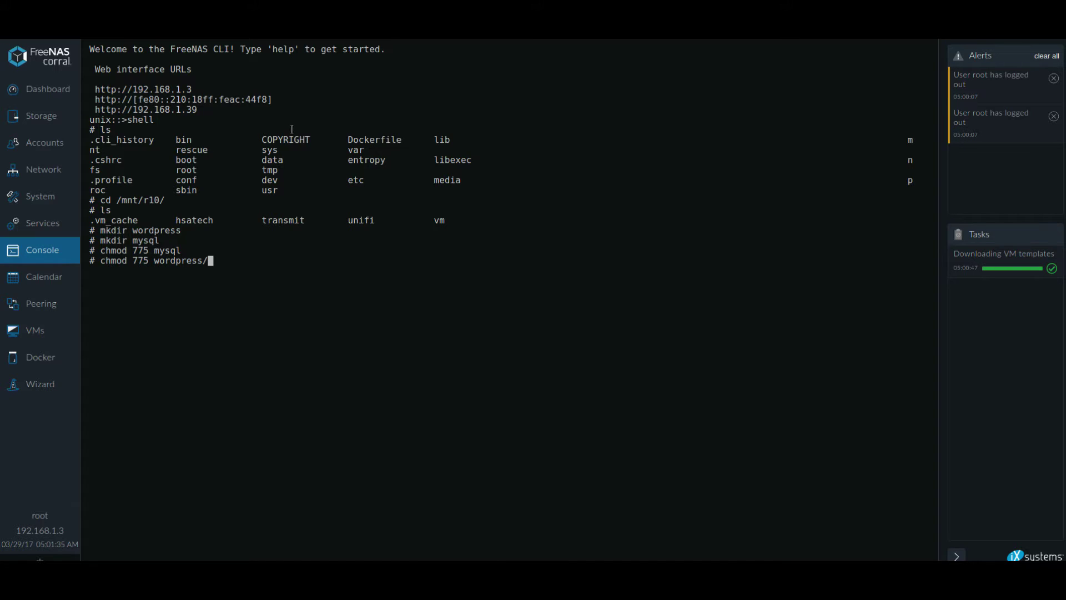
{"action": "key", "text": "Return"}
Exit the shell back to the CLI and clear the console.
{"action": "type", "text": "exit"}
{"action": "key", "text": "Return"}
{"action": "type", "text": "clear"}
{"action": "key", "text": "Return"}
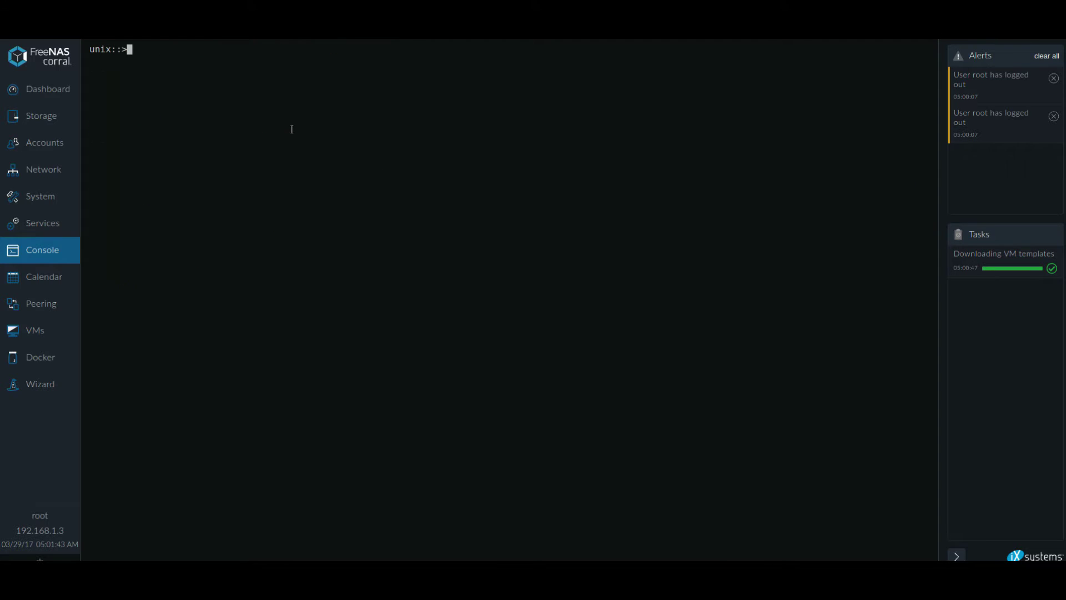
Start a new container from the freenas image collection.
{"action": "left_click", "coordinate": [63, 361]}
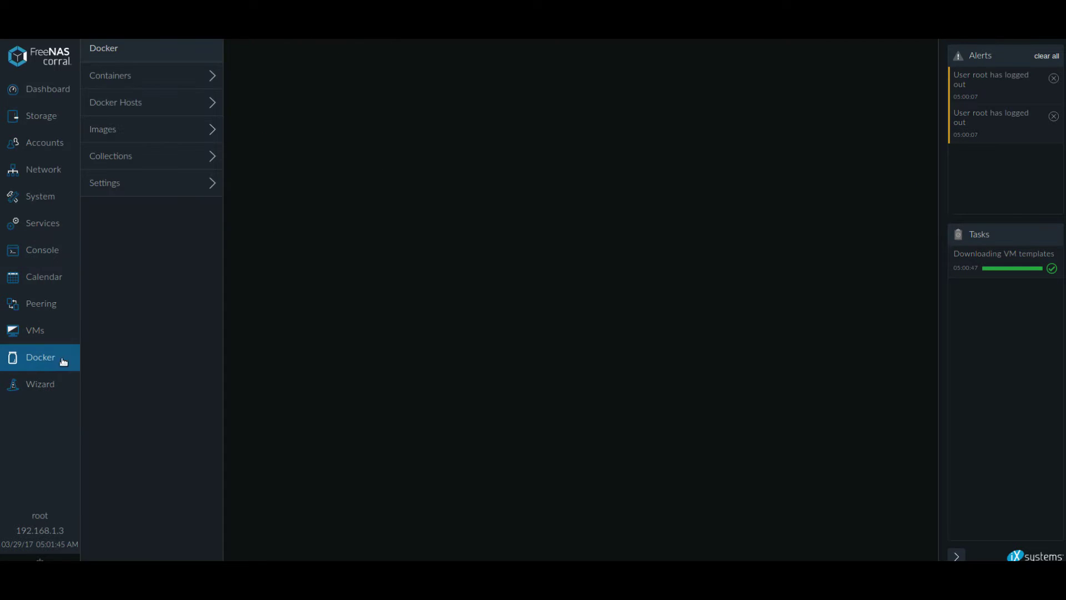
{"action": "left_click", "coordinate": [175, 96]}
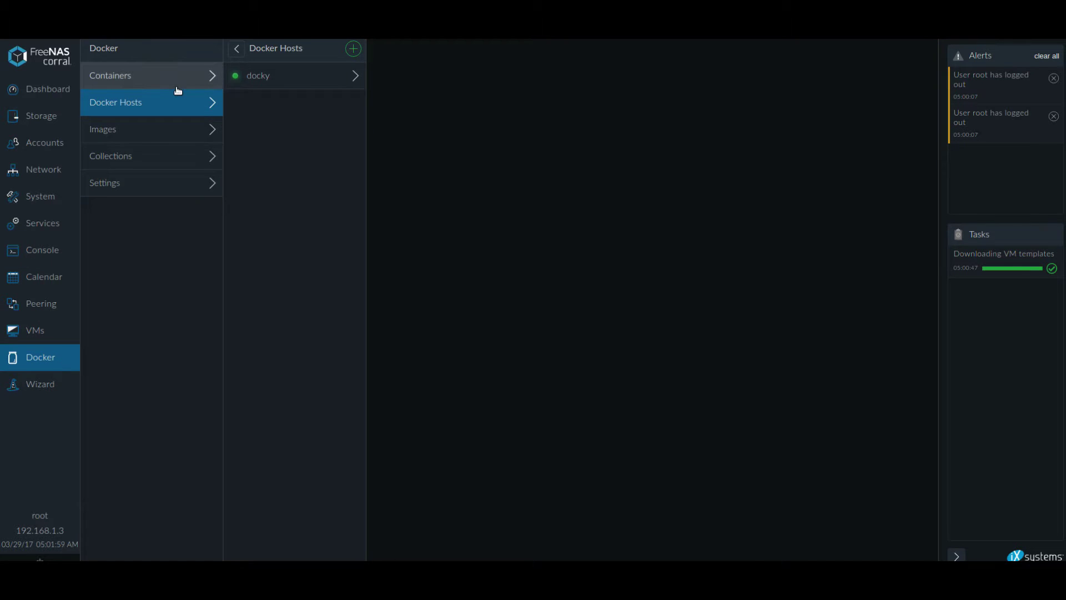
{"action": "left_click", "coordinate": [177, 78]}
{"action": "left_click", "coordinate": [353, 49]}
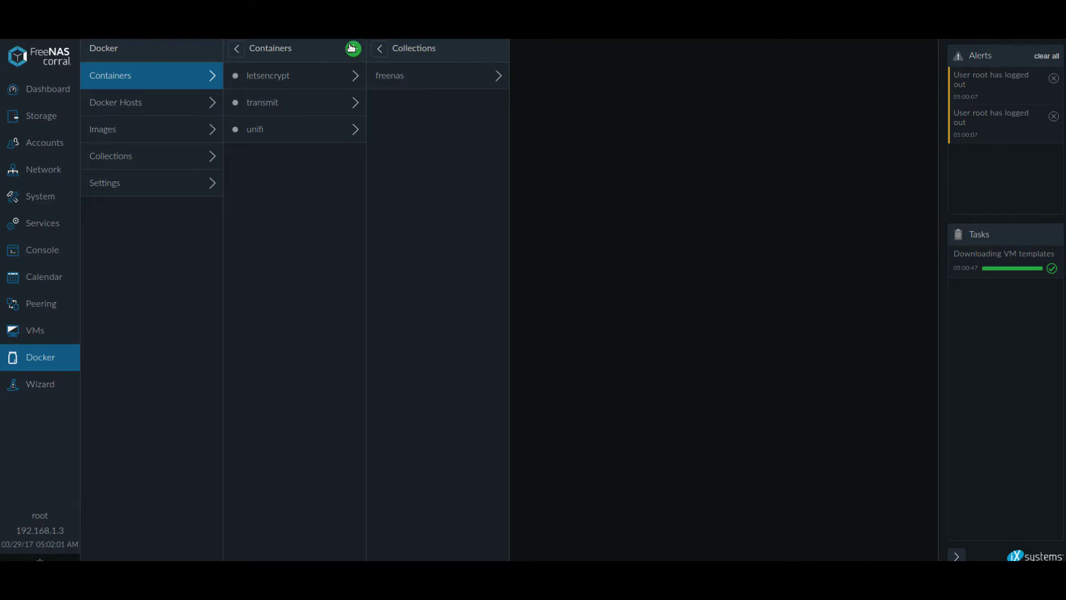
{"action": "left_click", "coordinate": [460, 76]}
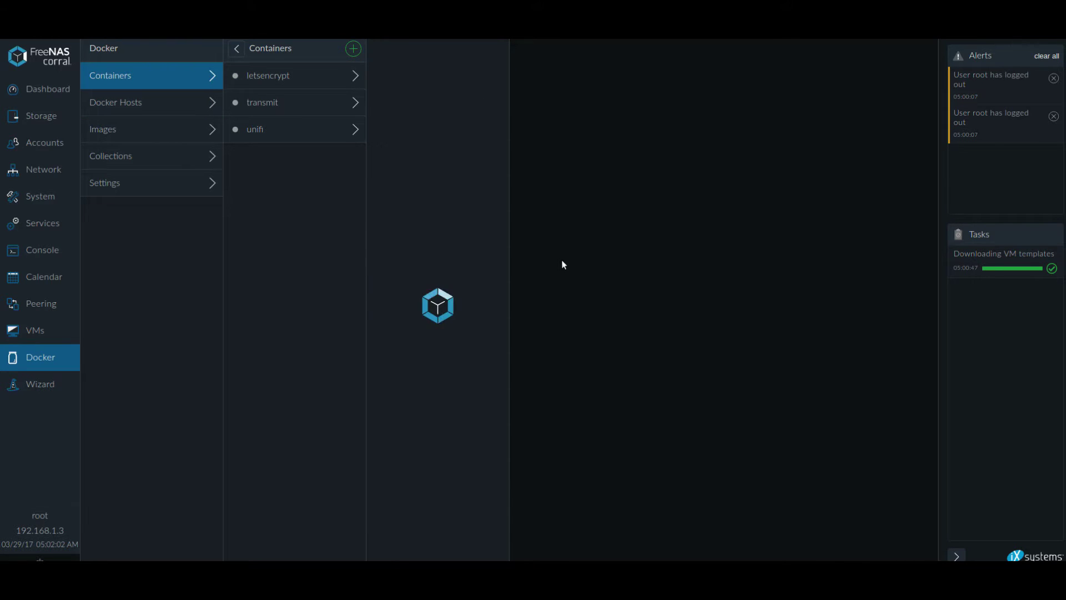
{"action": "scroll", "coordinate": [588, 269], "scroll_direction": "down", "scroll_amount": 5}
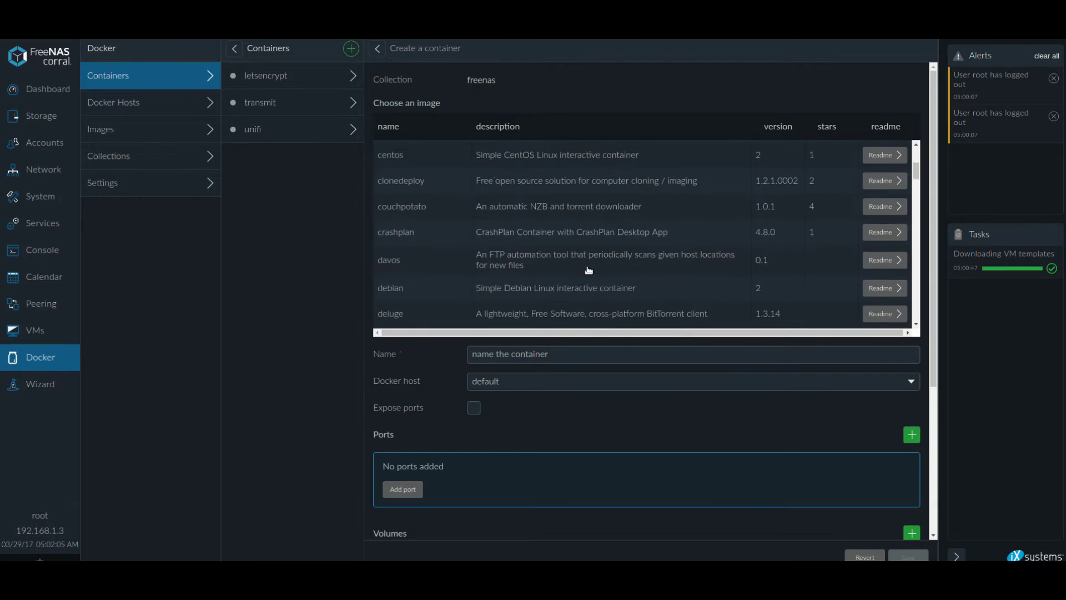
{"action": "scroll", "coordinate": [510, 270], "scroll_direction": "down", "scroll_amount": 12}
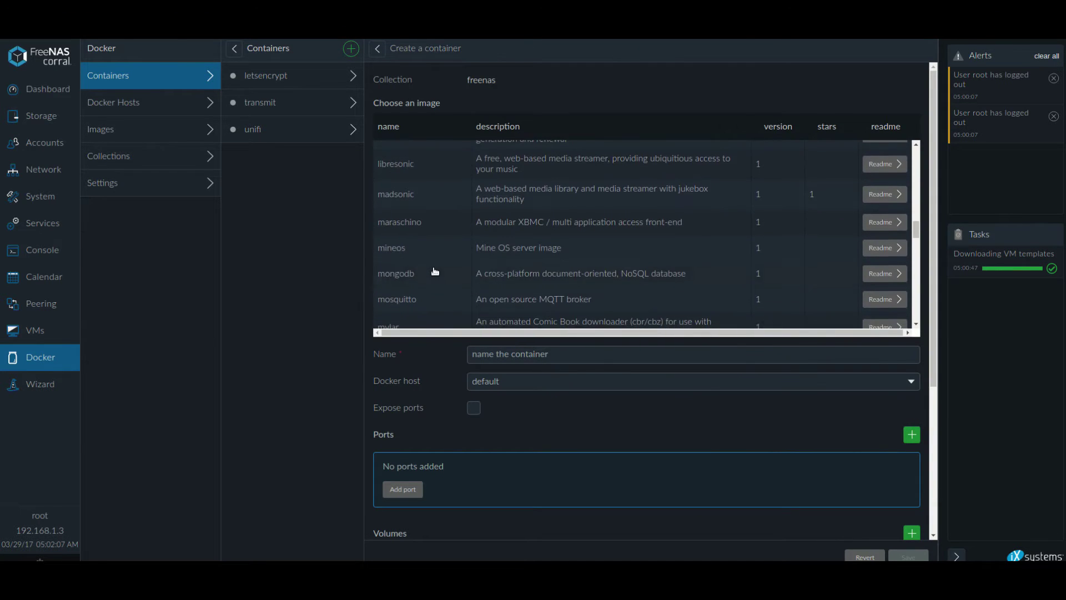
{"action": "scroll", "coordinate": [420, 274], "scroll_direction": "down", "scroll_amount": 2}
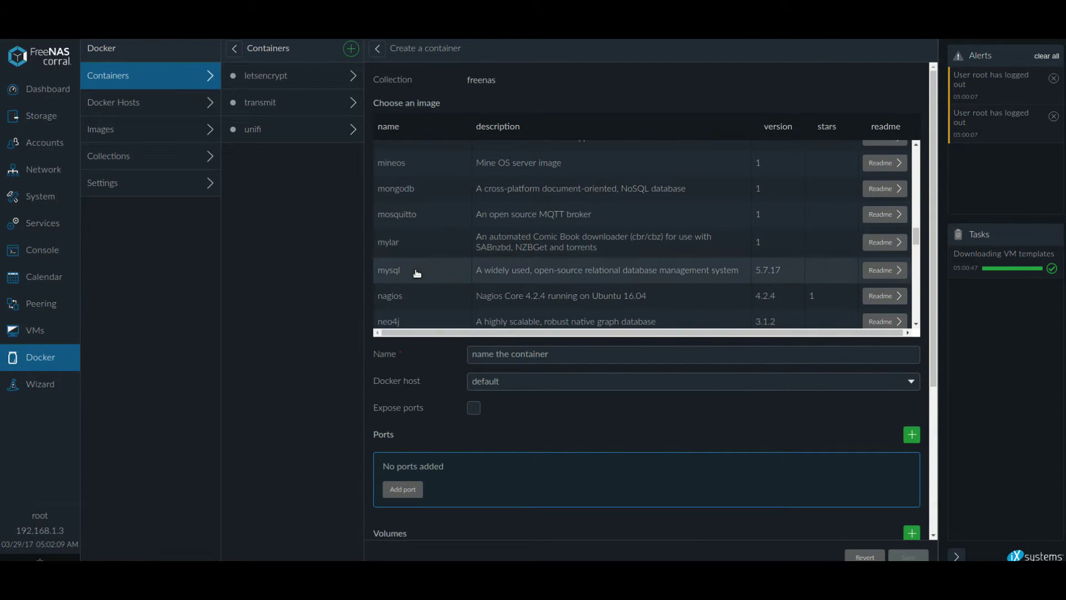
Choose the mysql image, name the container mysql, and run it on the docky host.
{"action": "left_click", "coordinate": [417, 271]}
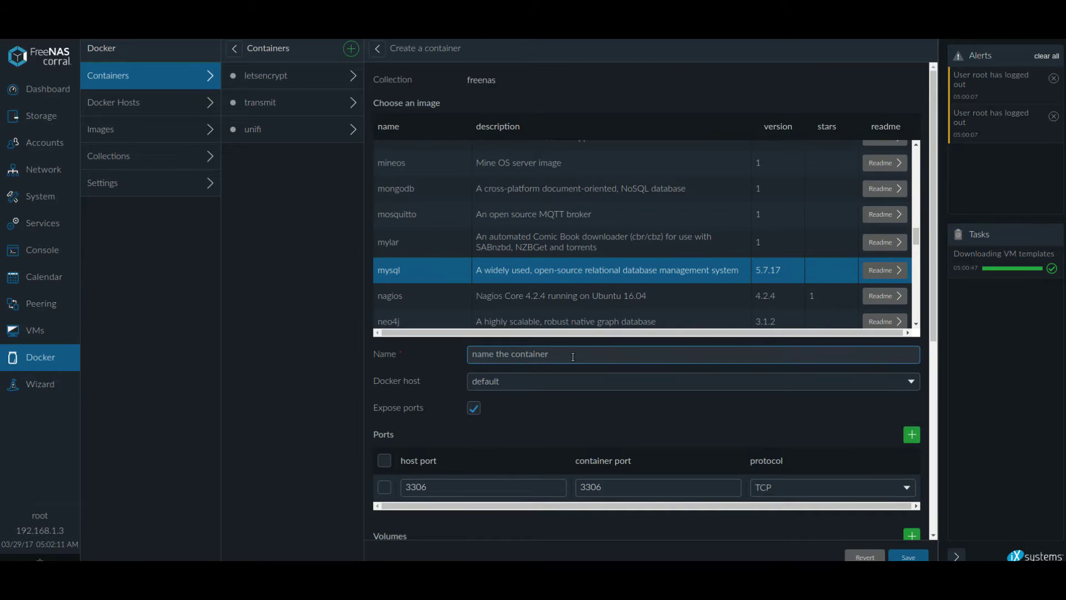
{"action": "type", "text": "mysql"}
{"action": "left_click", "coordinate": [574, 381]}
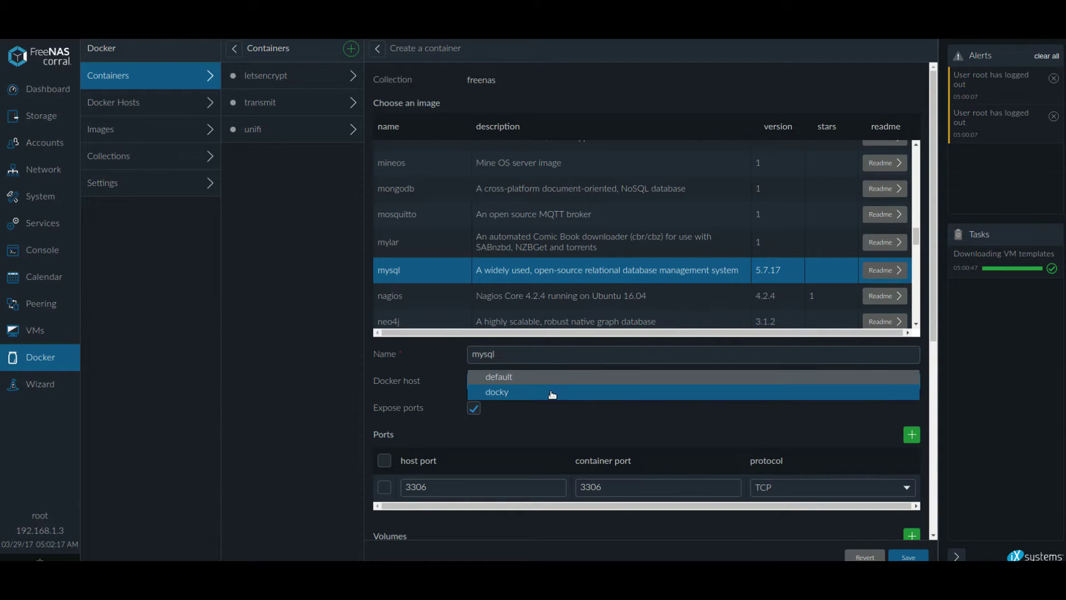
{"action": "left_click", "coordinate": [554, 394]}
{"action": "scroll", "coordinate": [554, 394], "scroll_direction": "down", "scroll_amount": 4}
Browse to /mnt/r10/mysql and set it as the host folder for /var/lib/mysql.
{"action": "scroll", "coordinate": [518, 373], "scroll_direction": "down", "scroll_amount": 2}
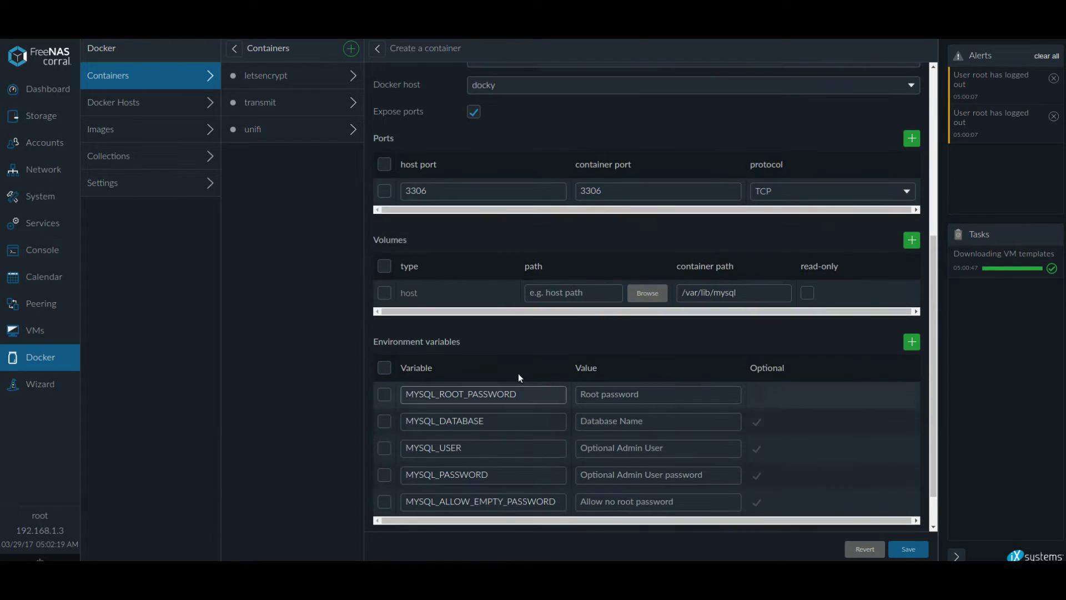
{"action": "left_click", "coordinate": [639, 293]}
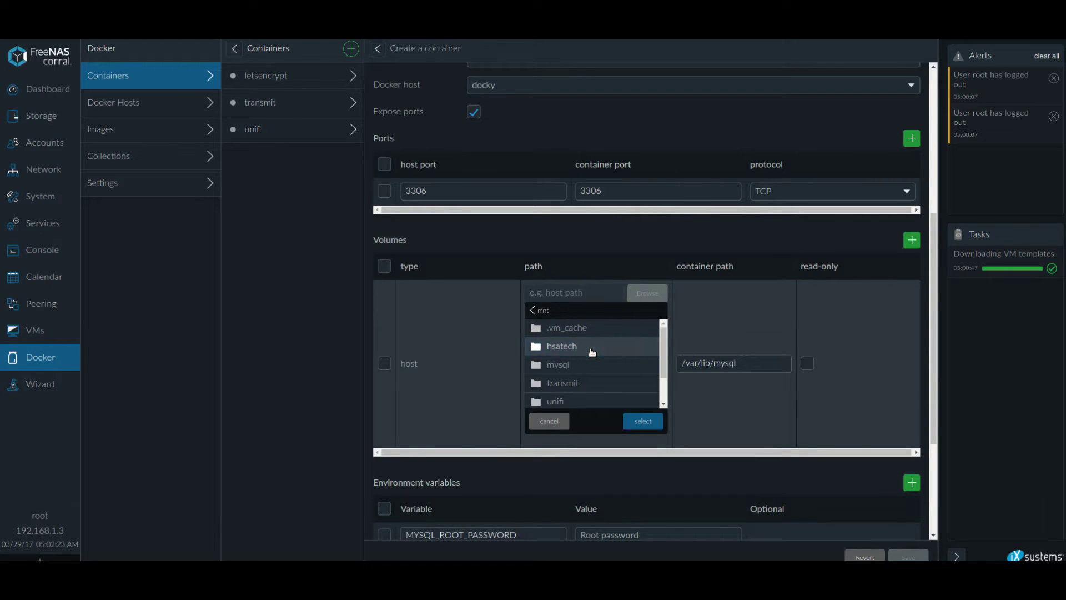
{"action": "scroll", "coordinate": [589, 355], "scroll_direction": "down", "scroll_amount": 3}
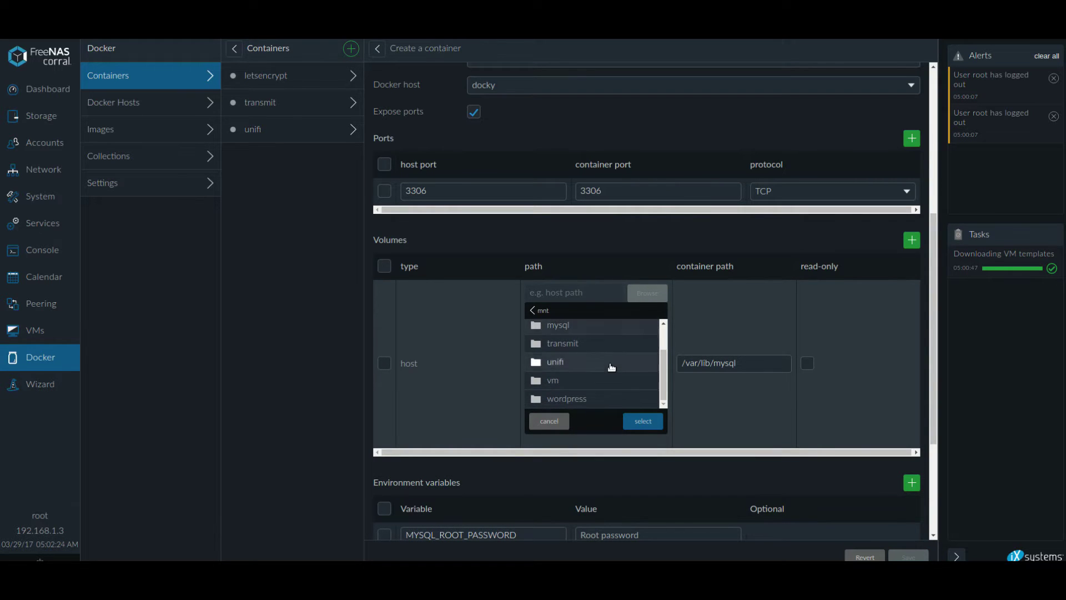
{"action": "left_click", "coordinate": [575, 328]}
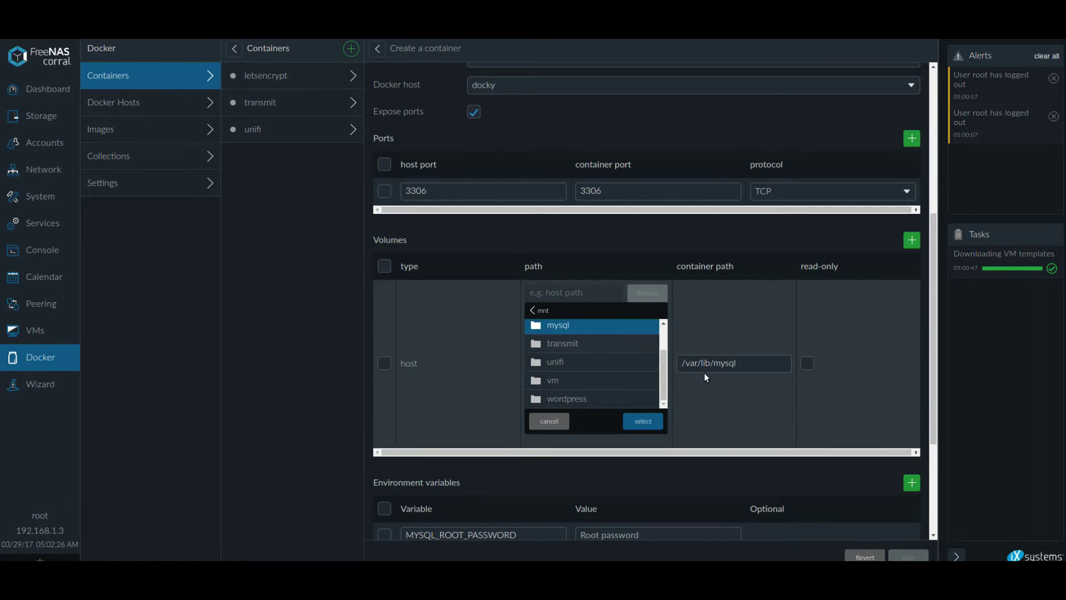
{"action": "left_click", "coordinate": [643, 421]}
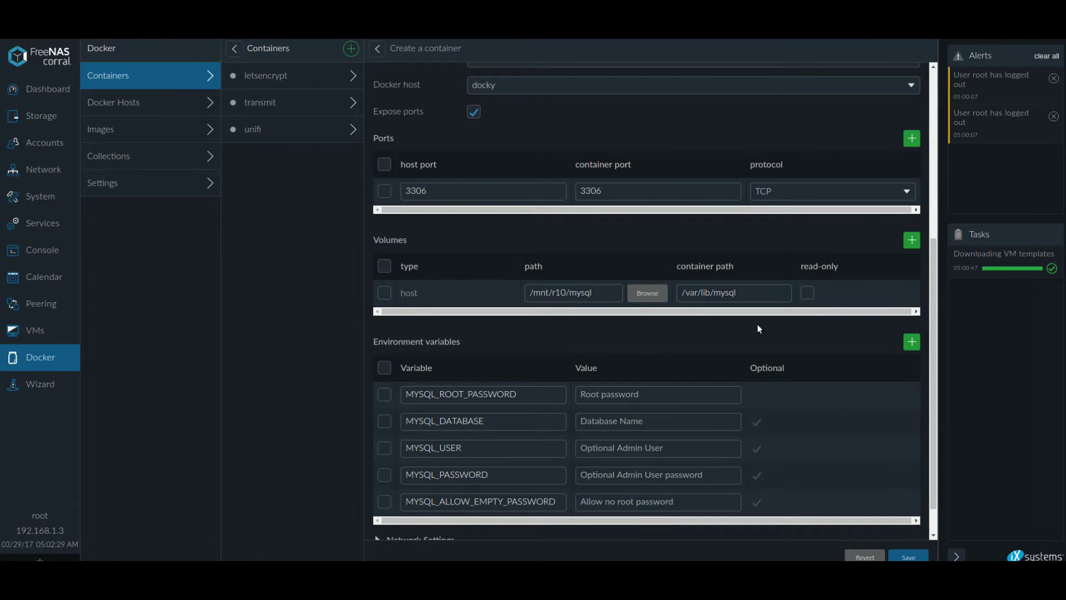
{"action": "scroll", "coordinate": [638, 341], "scroll_direction": "down", "scroll_amount": 1}
{"action": "left_click", "coordinate": [664, 357]}
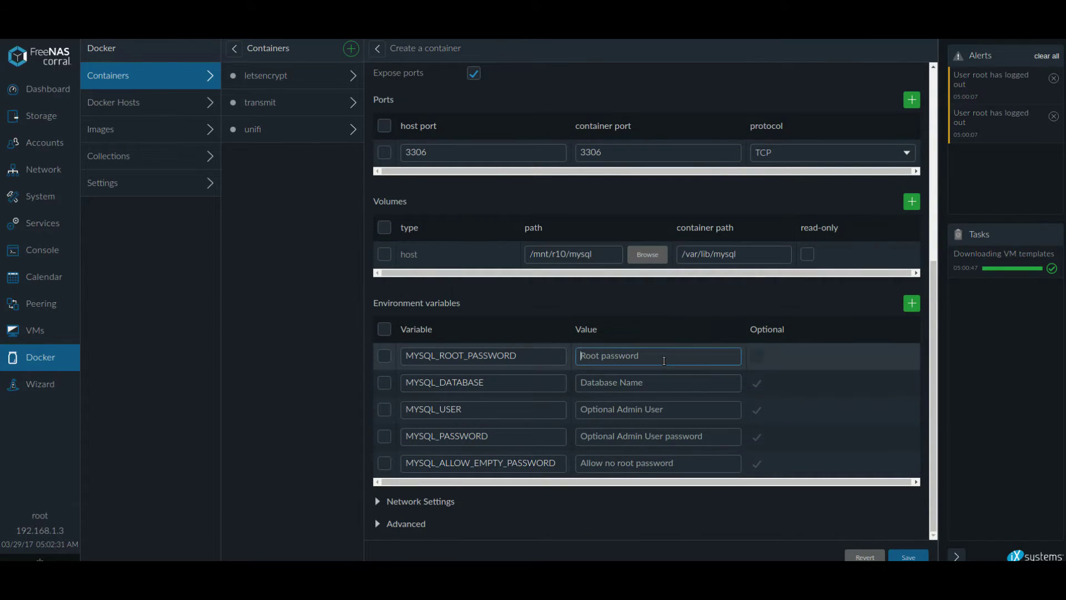
Enter the MySQL root password, database name biteme, an admin user name and that user's password.
{"action": "type", "text": "Test123!"}
{"action": "left_click", "coordinate": [658, 385]}
{"action": "type", "text": "bitem"}
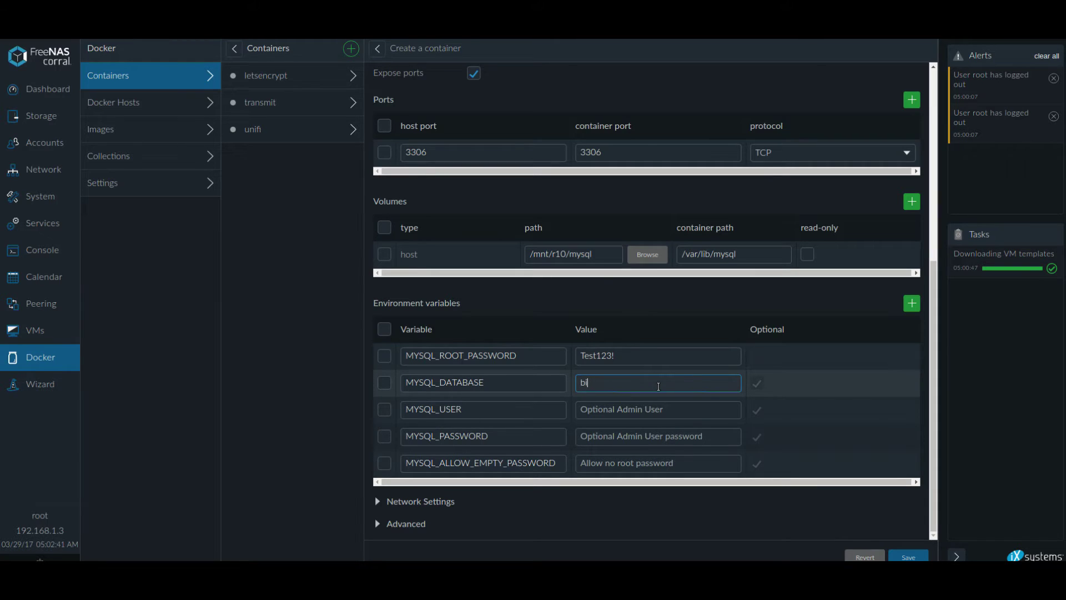
{"action": "type", "text": "e"}
{"action": "left_click", "coordinate": [649, 410]}
{"action": "type", "text": "blob"}
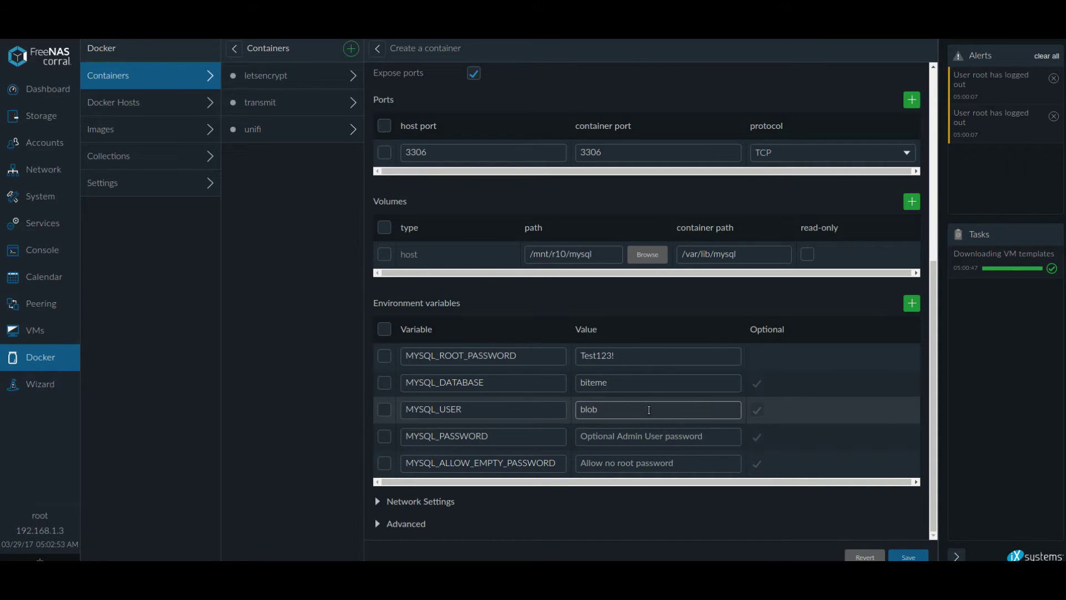
{"action": "left_click", "coordinate": [656, 436]}
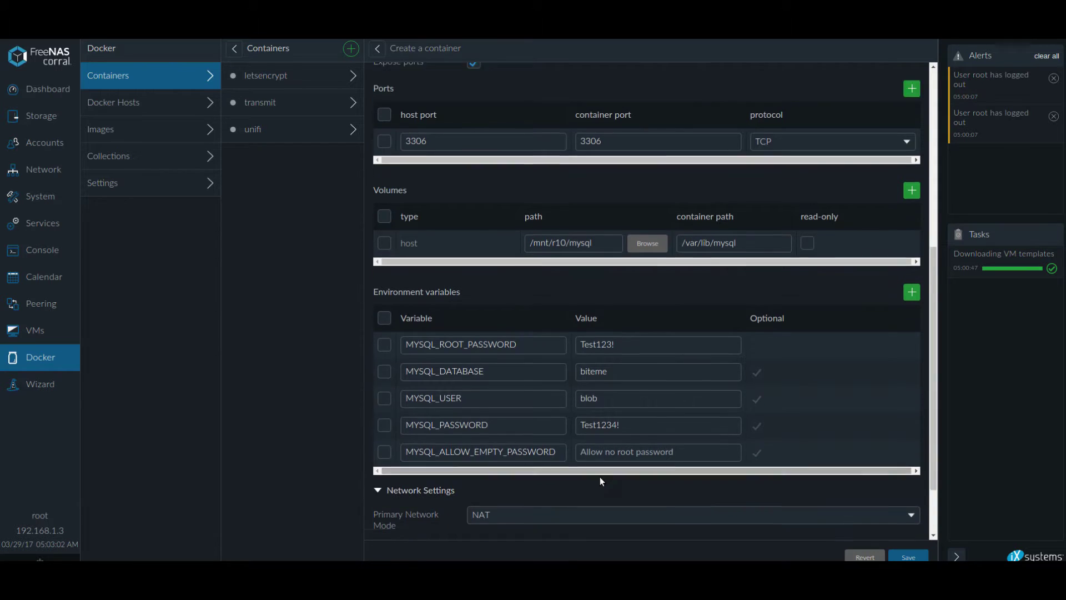
{"action": "scroll", "coordinate": [599, 481], "scroll_direction": "down", "scroll_amount": 2}
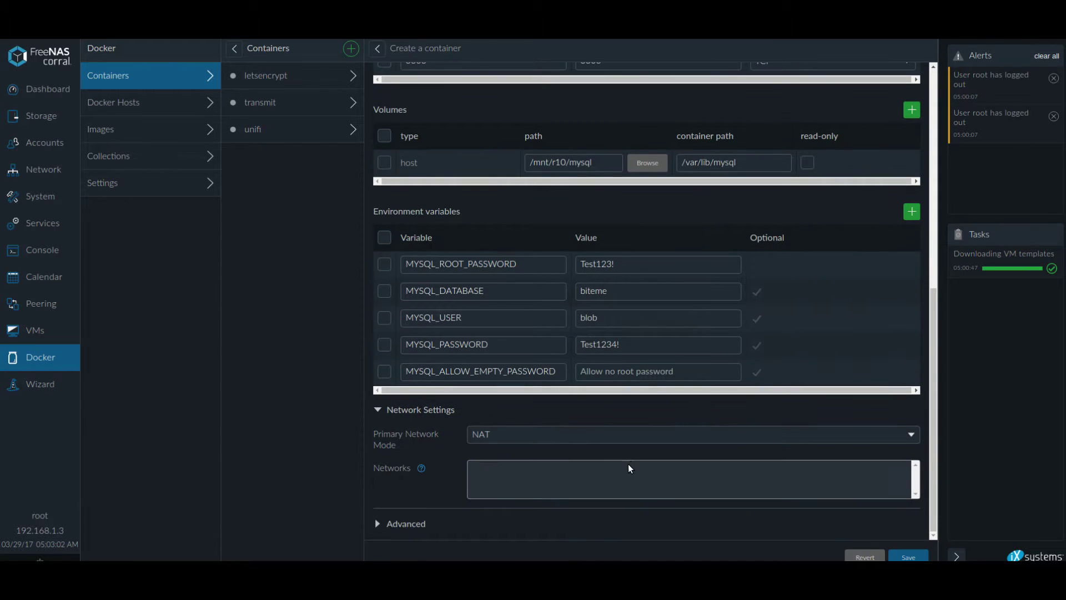
Set the network mode to Host and reveal the advanced container options.
{"action": "left_click", "coordinate": [601, 436]}
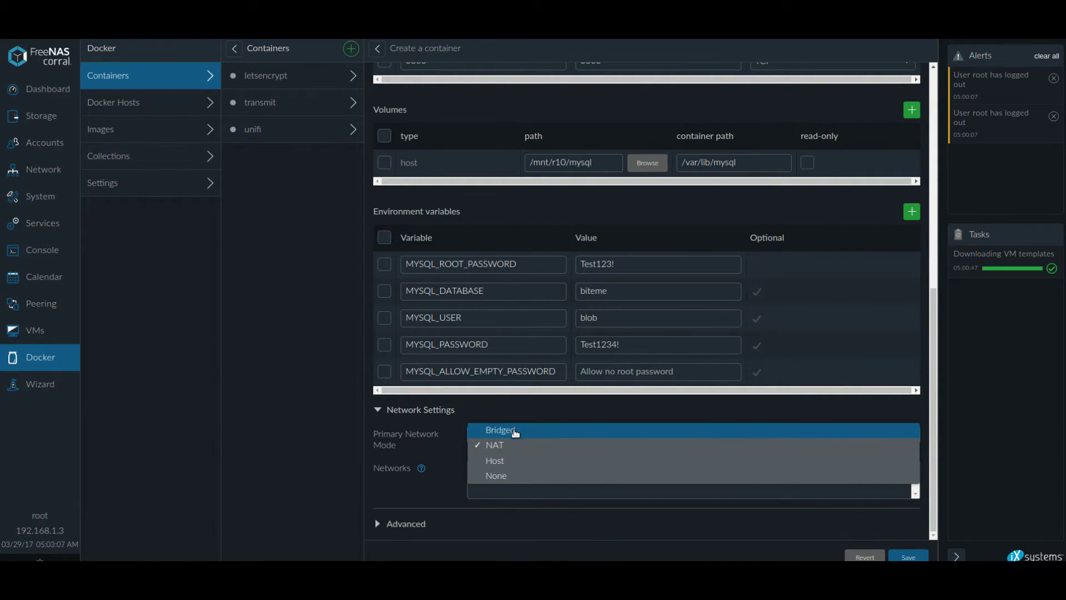
{"action": "left_click", "coordinate": [562, 460]}
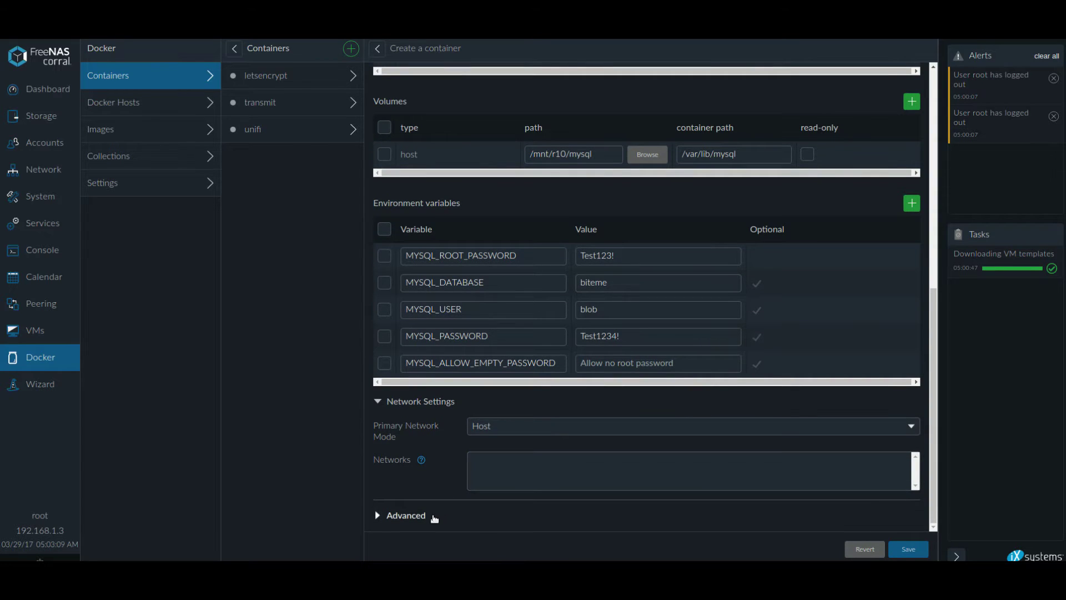
{"action": "left_click", "coordinate": [437, 516]}
{"action": "scroll", "coordinate": [587, 474], "scroll_direction": "down", "scroll_amount": 4}
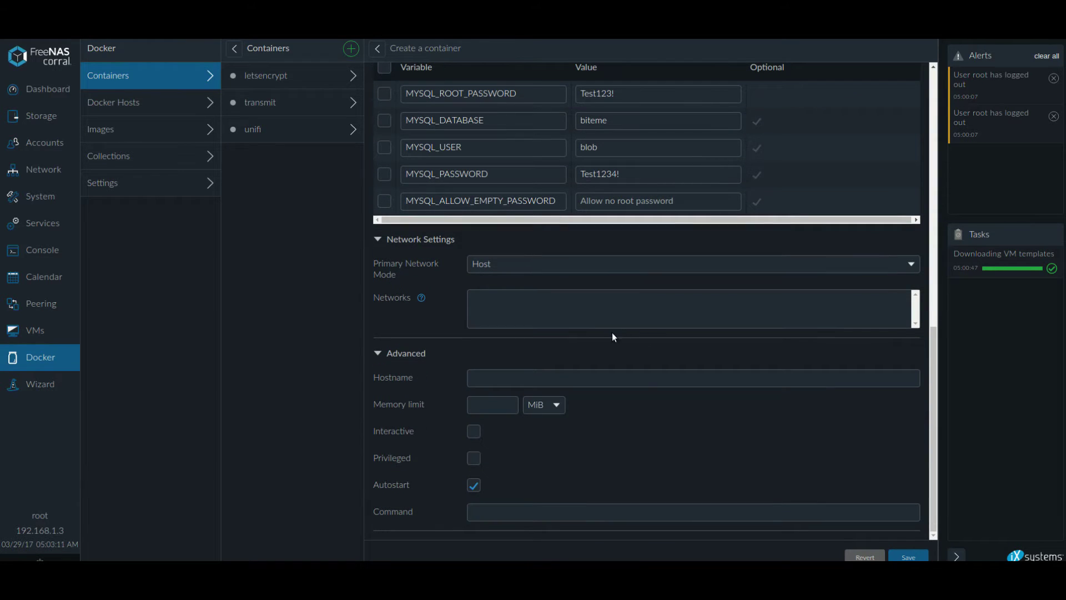
Set hostname mysql, enable Interactive and Privileged, and save the container.
{"action": "left_click", "coordinate": [639, 378]}
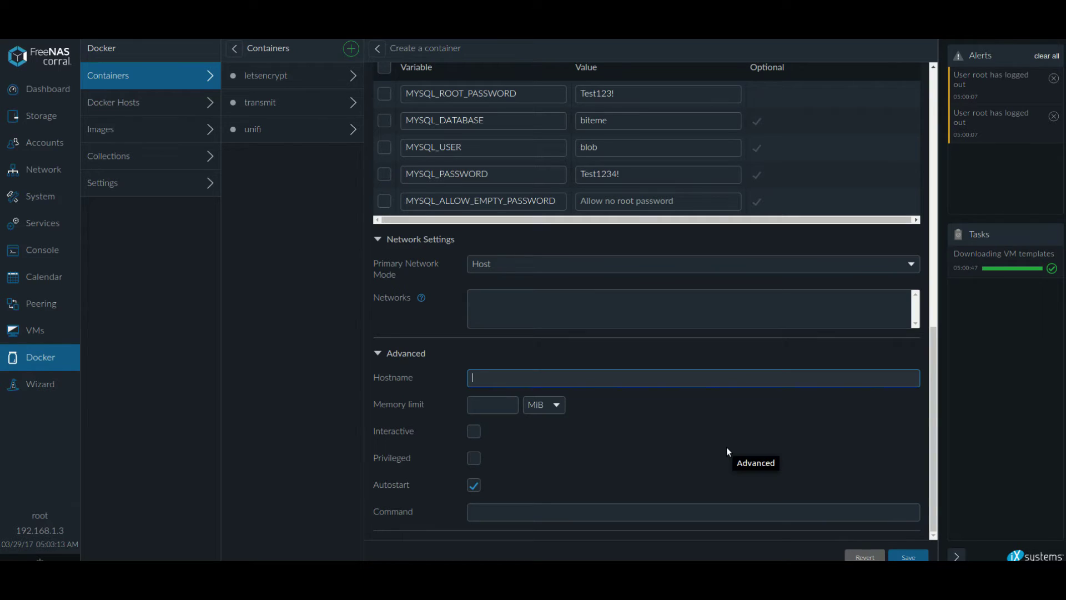
{"action": "type", "text": "mysql"}
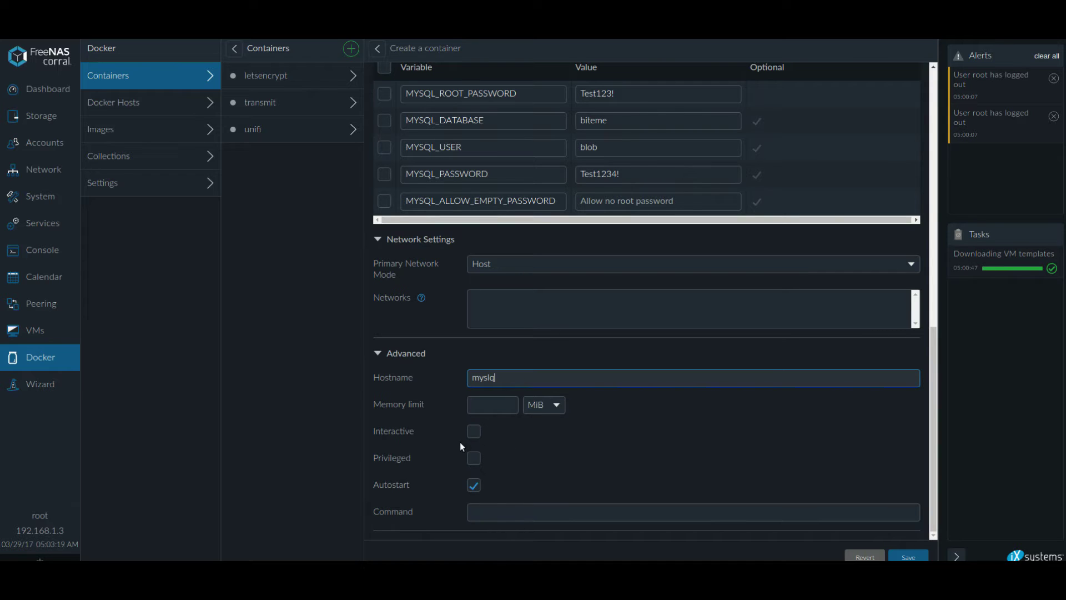
{"action": "left_click", "coordinate": [474, 431]}
{"action": "left_click", "coordinate": [473, 458]}
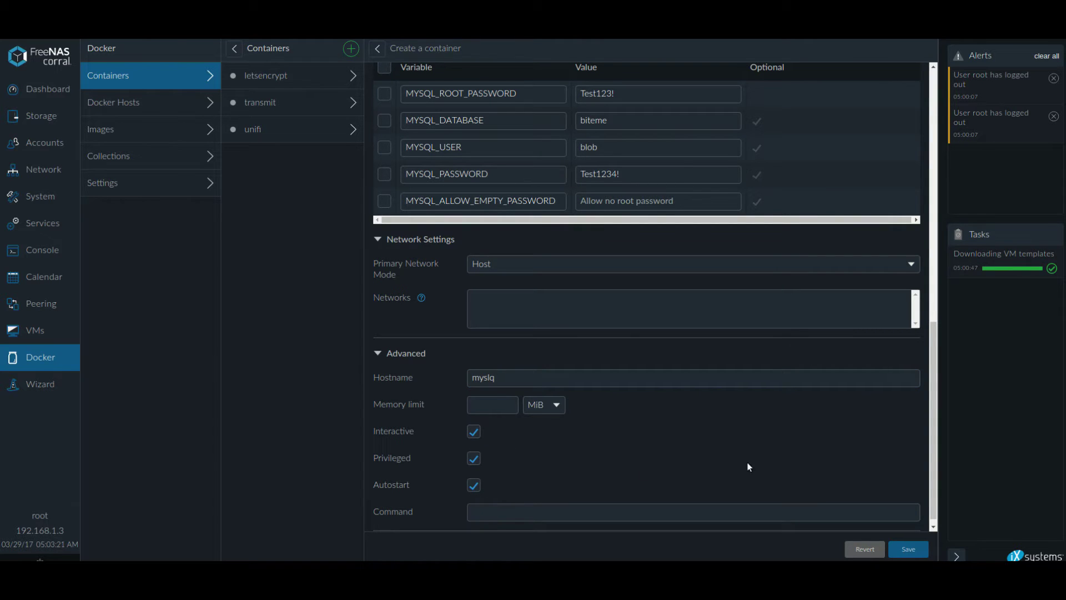
{"action": "scroll", "coordinate": [802, 481], "scroll_direction": "up", "scroll_amount": 5}
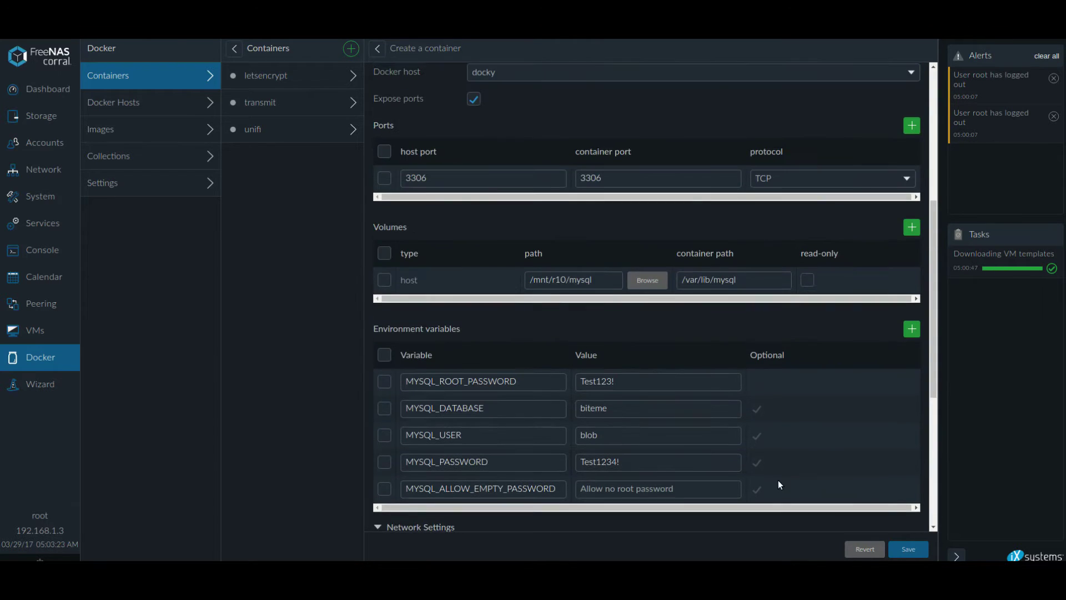
{"action": "scroll", "coordinate": [778, 484], "scroll_direction": "up", "scroll_amount": 3}
{"action": "scroll", "coordinate": [746, 467], "scroll_direction": "down", "scroll_amount": 7}
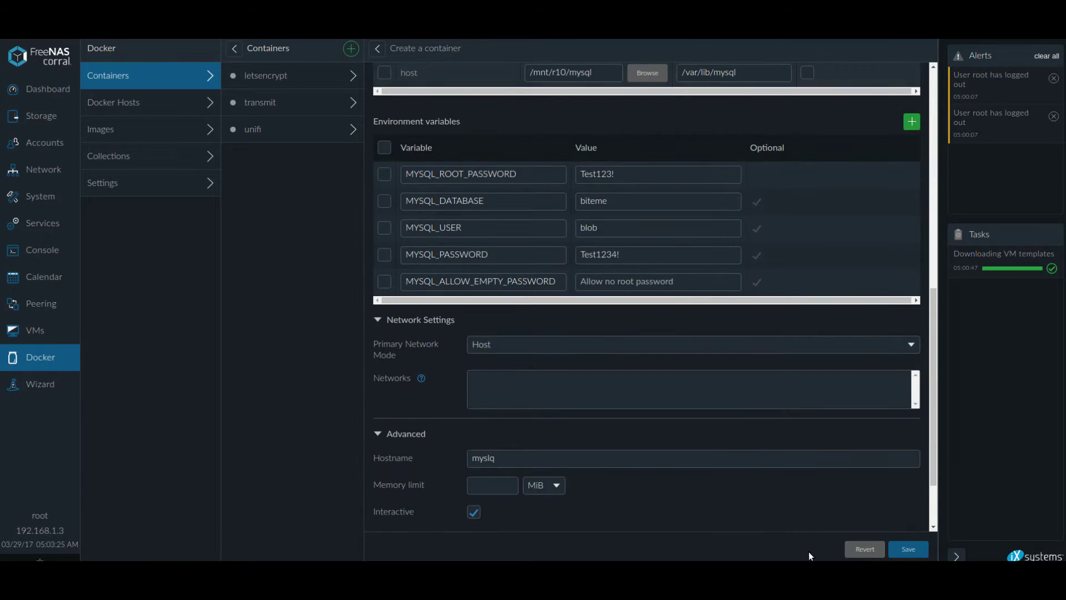
{"action": "left_click", "coordinate": [911, 550]}
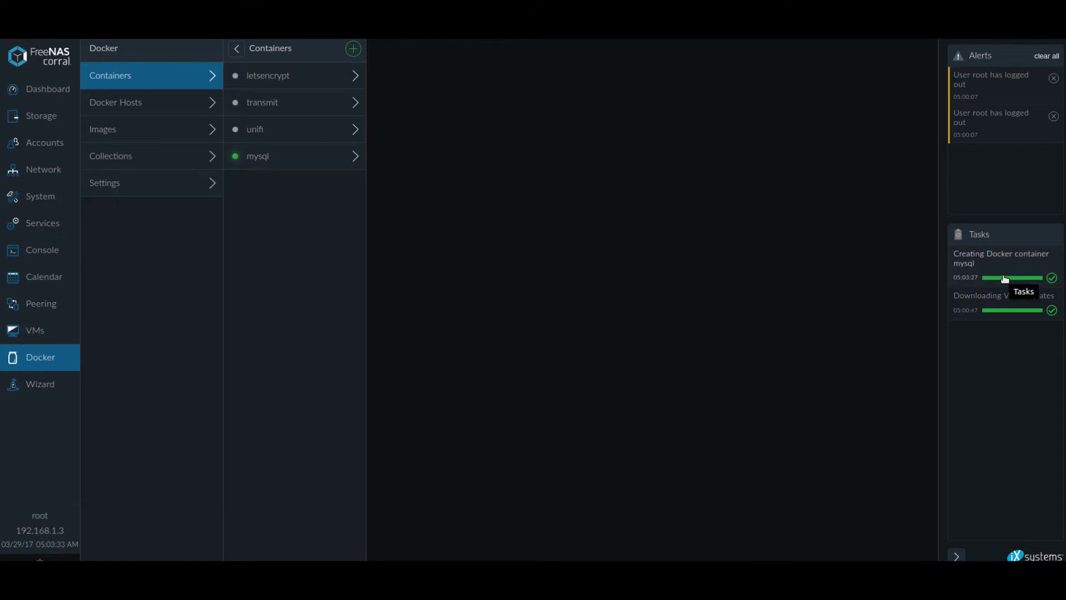
Open the mysql container's details and view its console log.
{"action": "left_click", "coordinate": [305, 160]}
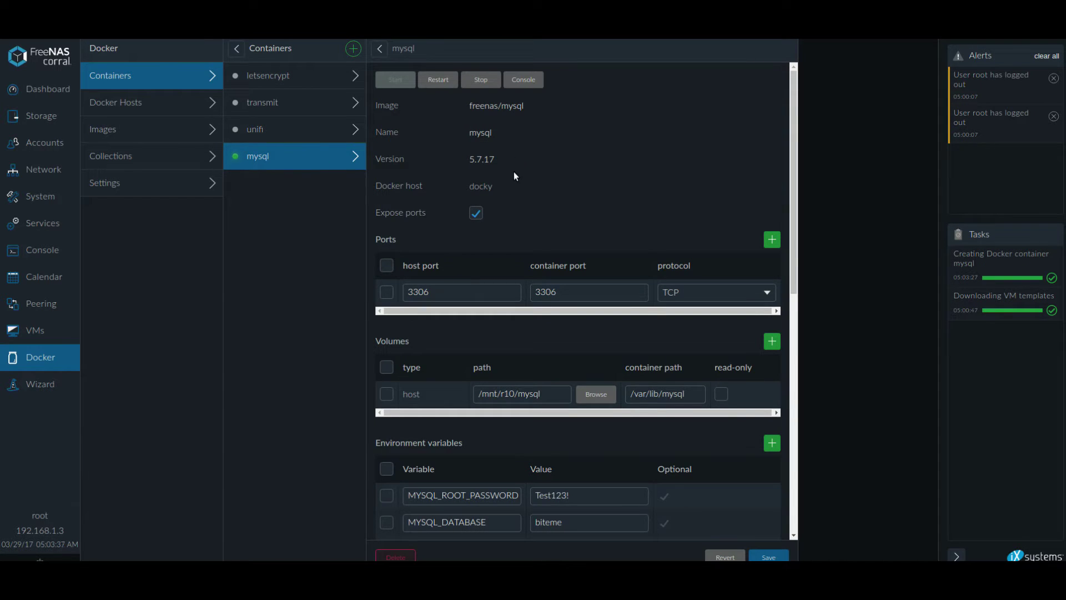
{"action": "double_click", "coordinate": [532, 109]}
{"action": "left_click", "coordinate": [475, 142]}
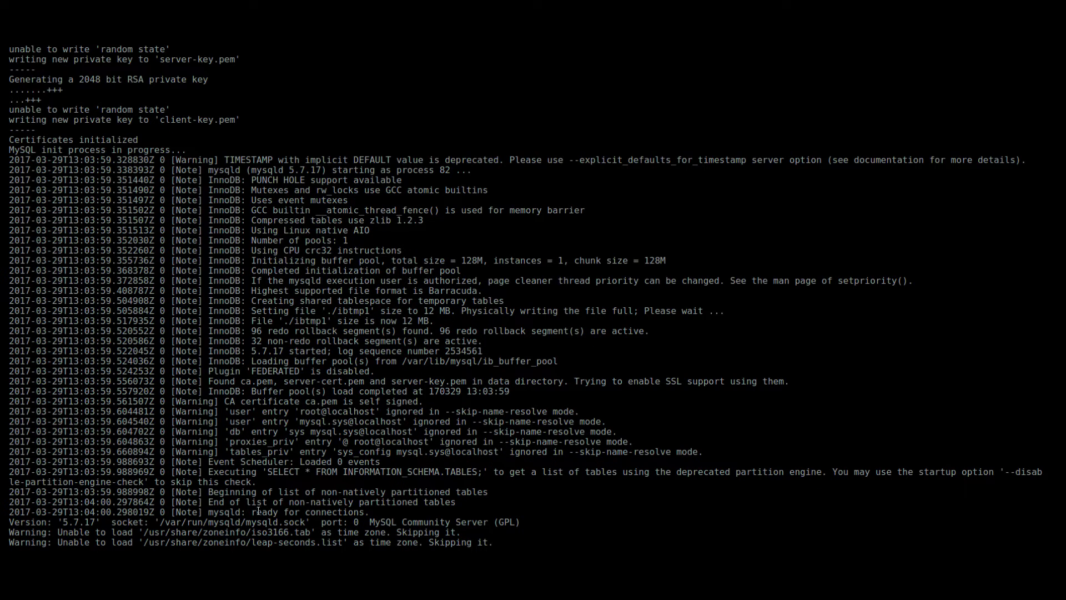
Confirm the log shows MySQL ready for connections, then start another new container.
{"action": "left_click_drag", "start_coordinate": [258, 510], "coordinate": [122, 511]}
{"action": "left_click", "coordinate": [482, 511]}
{"action": "left_click", "coordinate": [574, 512]}
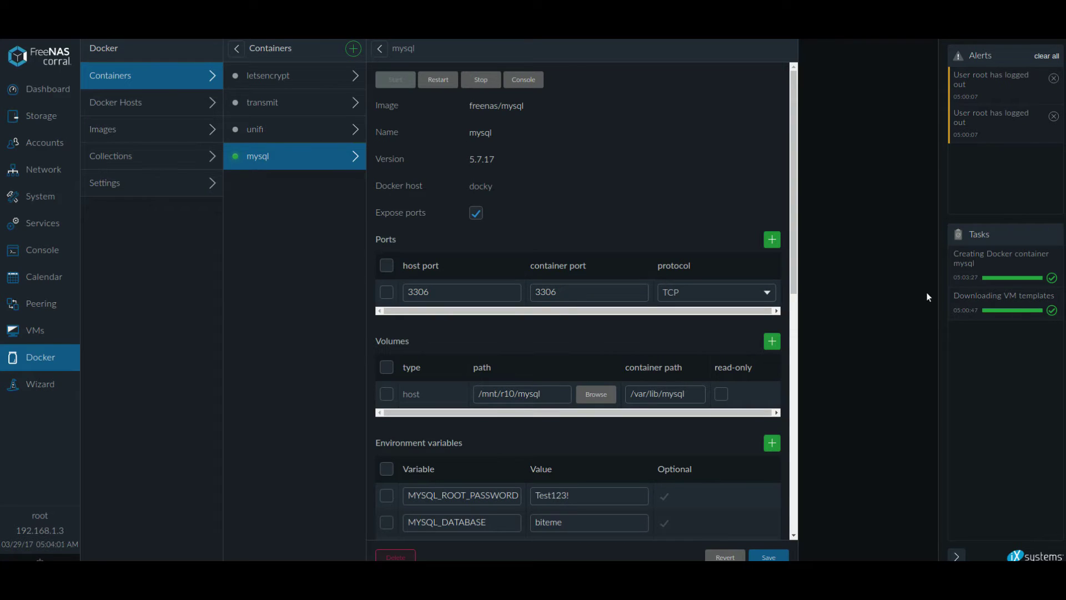
{"action": "scroll", "coordinate": [684, 454], "scroll_direction": "down", "scroll_amount": 6}
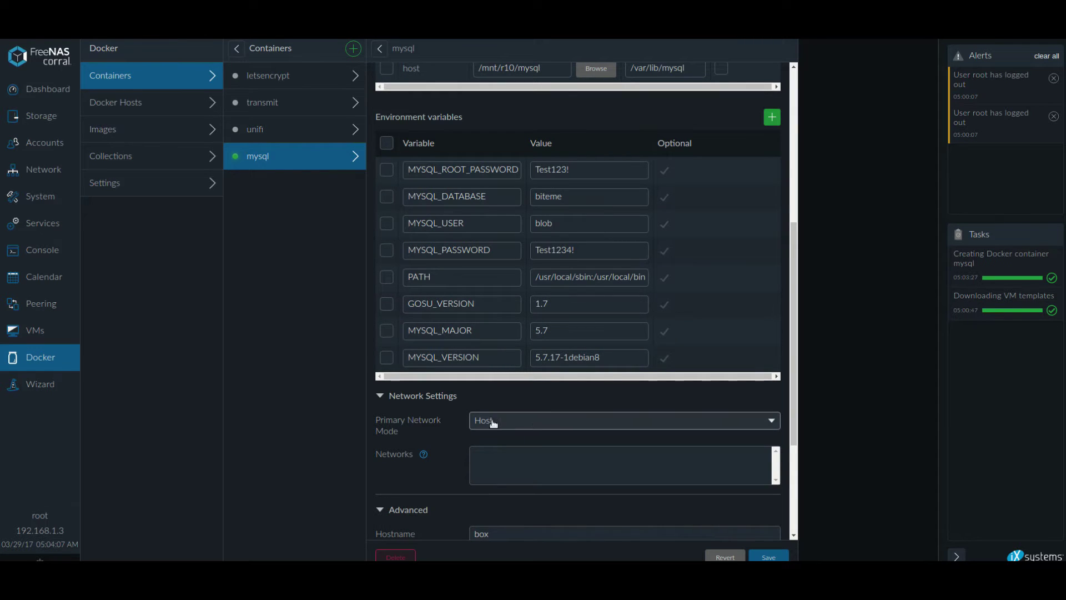
{"action": "scroll", "coordinate": [438, 445], "scroll_direction": "down", "scroll_amount": 3}
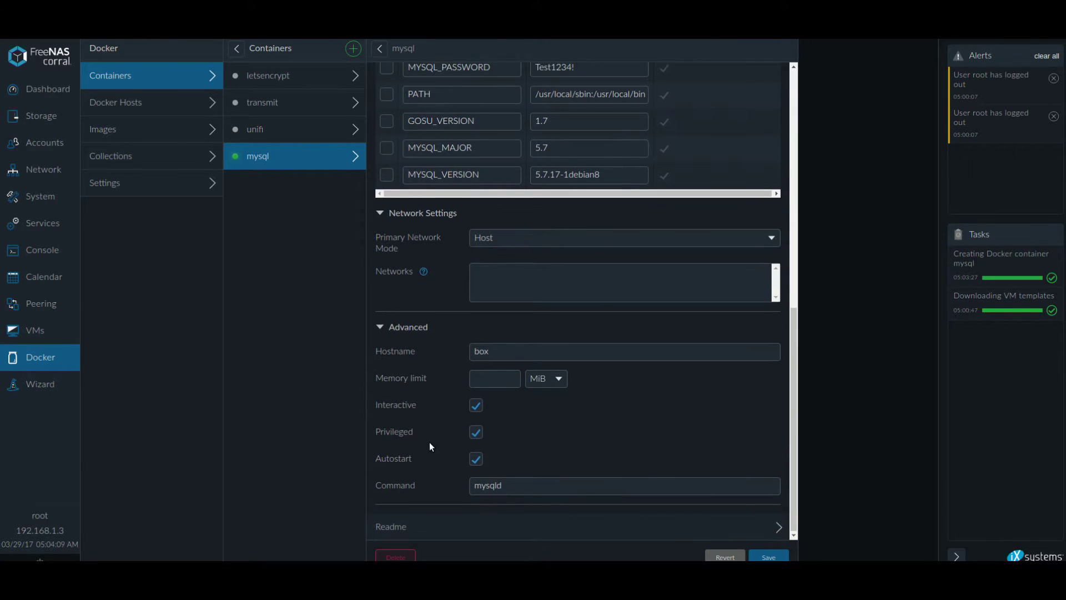
{"action": "scroll", "coordinate": [429, 442], "scroll_direction": "up", "scroll_amount": 6}
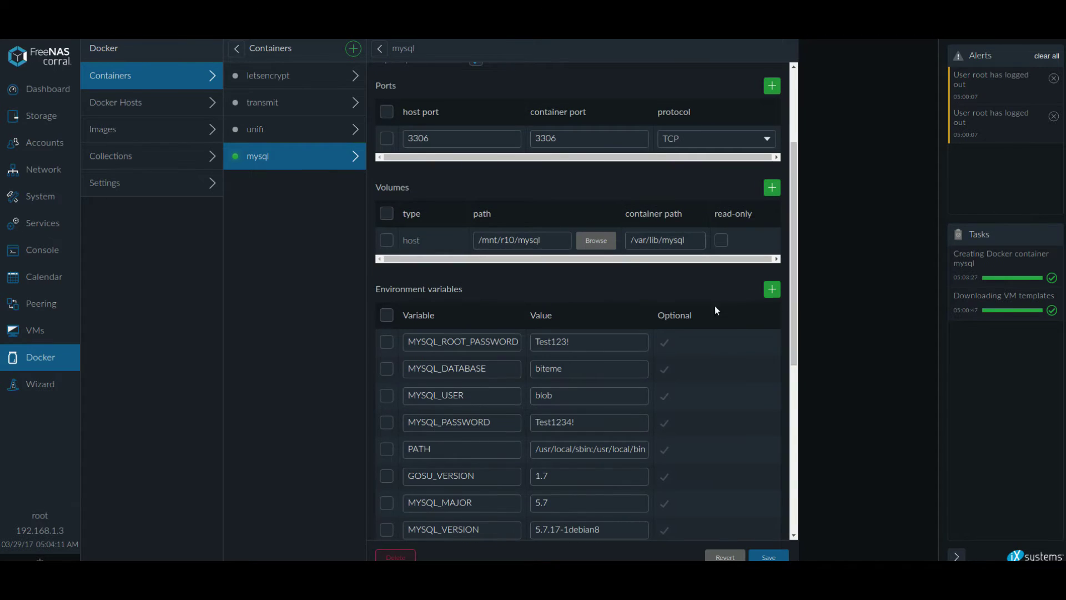
{"action": "scroll", "coordinate": [715, 310], "scroll_direction": "up", "scroll_amount": 2}
{"action": "left_click", "coordinate": [353, 48]}
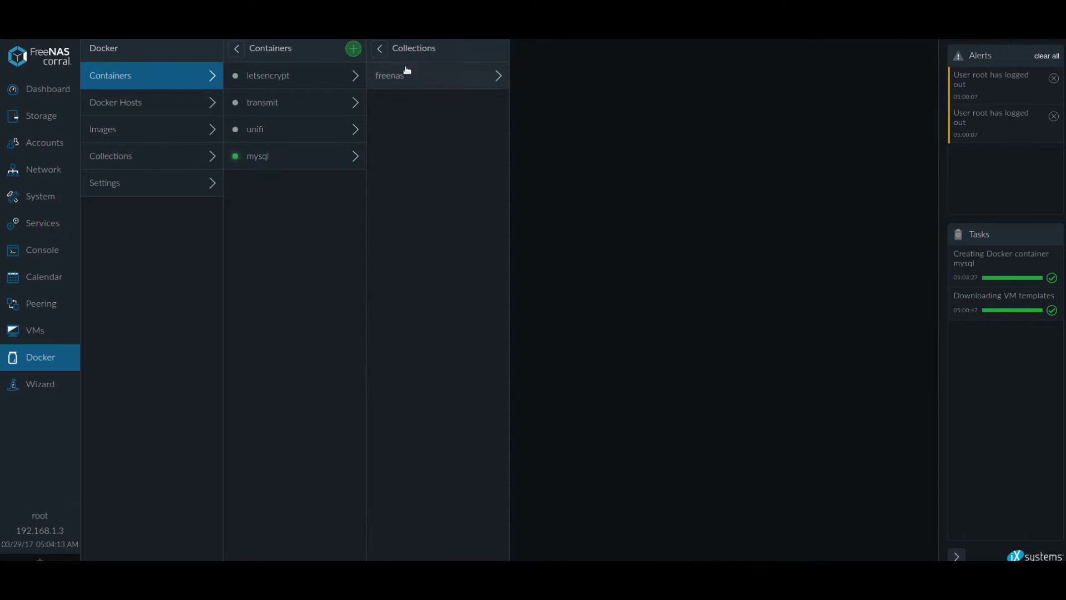
Pick the wordpress image from the freenas collection and show its readme.
{"action": "left_click", "coordinate": [407, 71]}
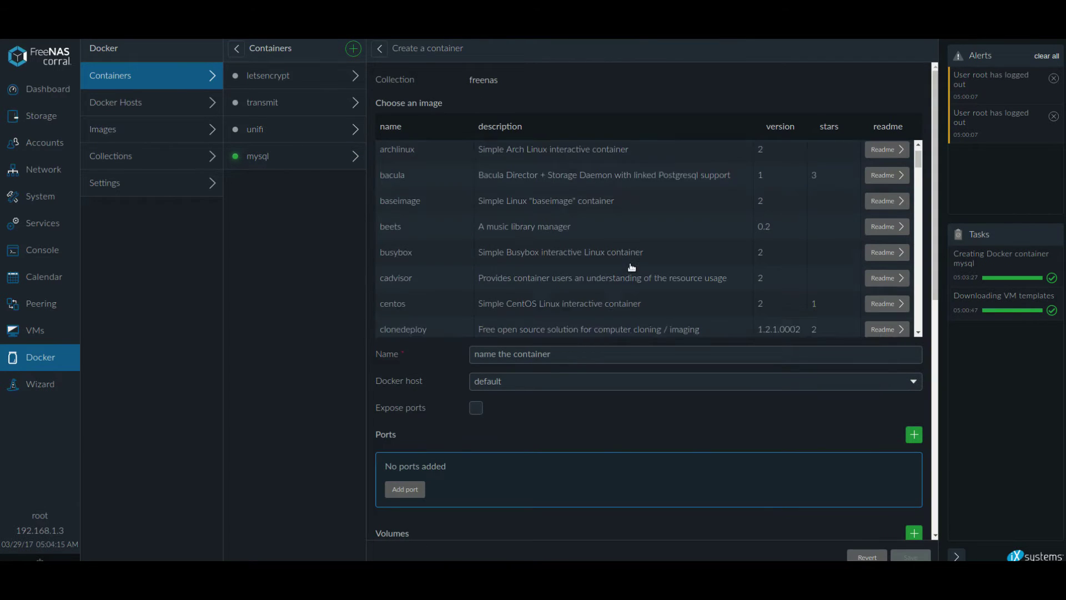
{"action": "left_click_drag", "start_coordinate": [918, 160], "coordinate": [913, 289]}
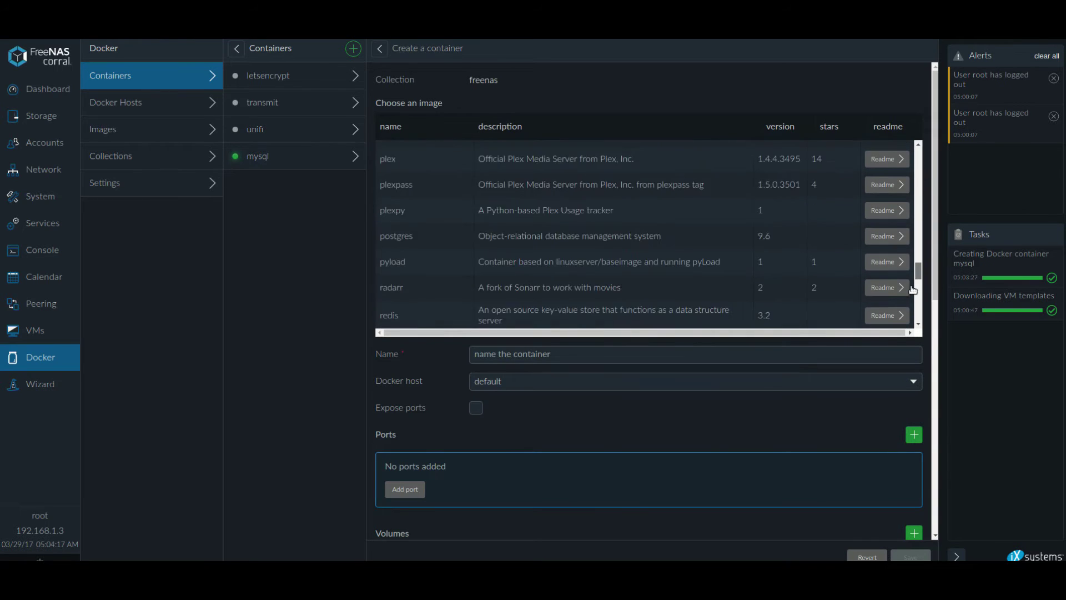
{"action": "scroll", "coordinate": [912, 289], "scroll_direction": "down", "scroll_amount": 5}
{"action": "left_click", "coordinate": [564, 263]}
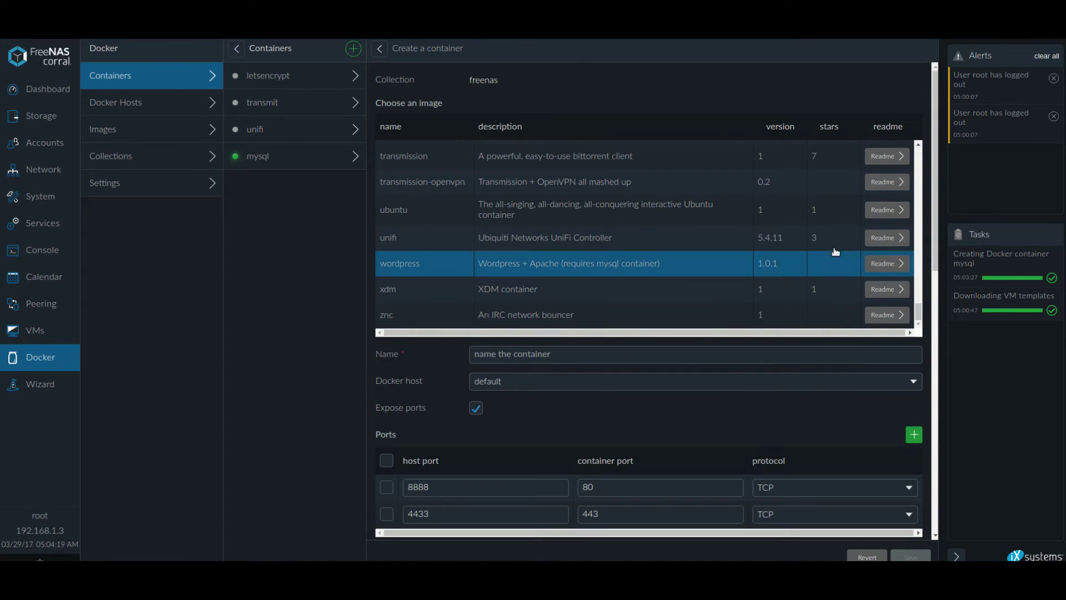
{"action": "left_click", "coordinate": [888, 263]}
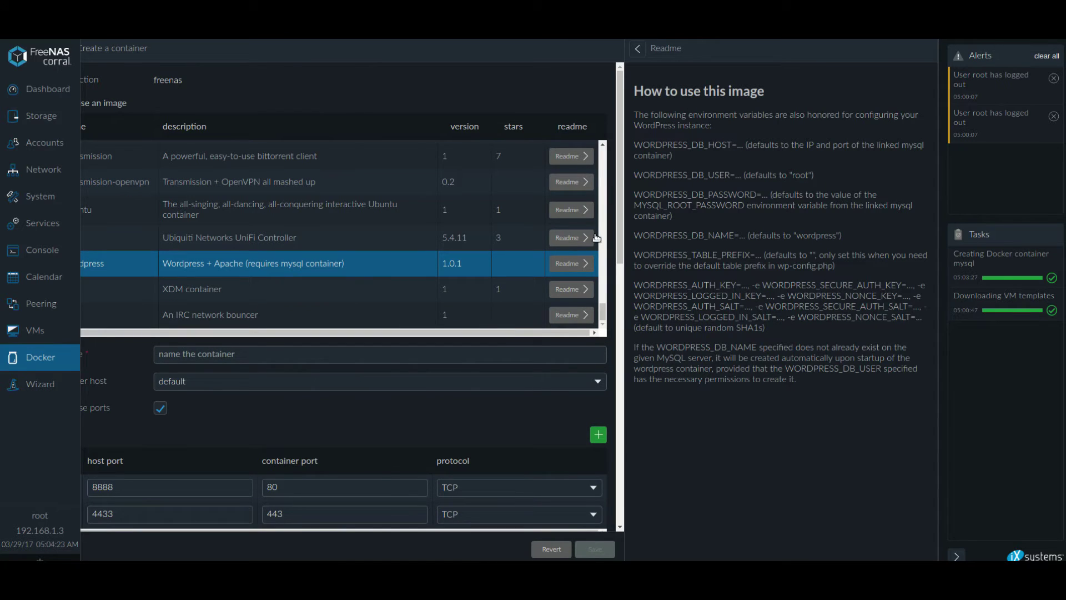
Name the container presstheword and place it on the docky host.
{"action": "left_click", "coordinate": [240, 353]}
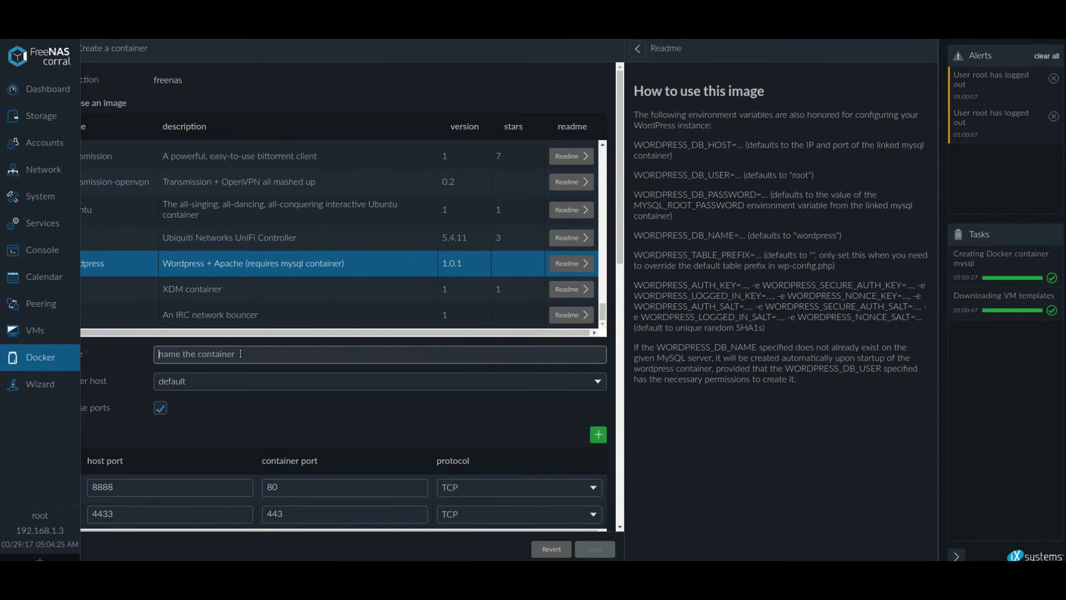
{"action": "type", "text": "pre"}
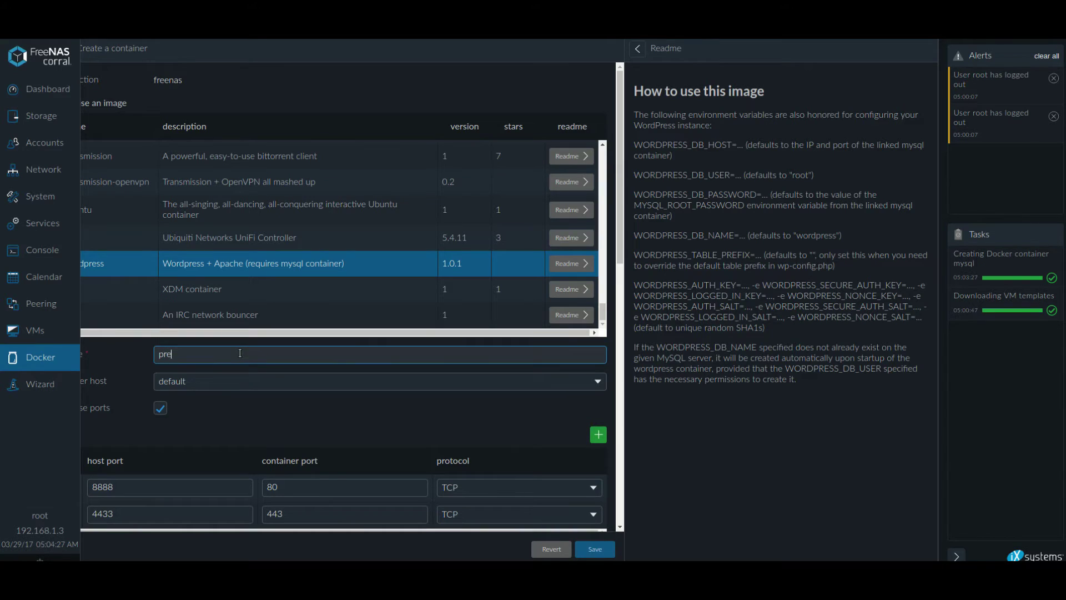
{"action": "type", "text": "sstheword"}
{"action": "left_click", "coordinate": [215, 383]}
{"action": "left_click", "coordinate": [214, 397]}
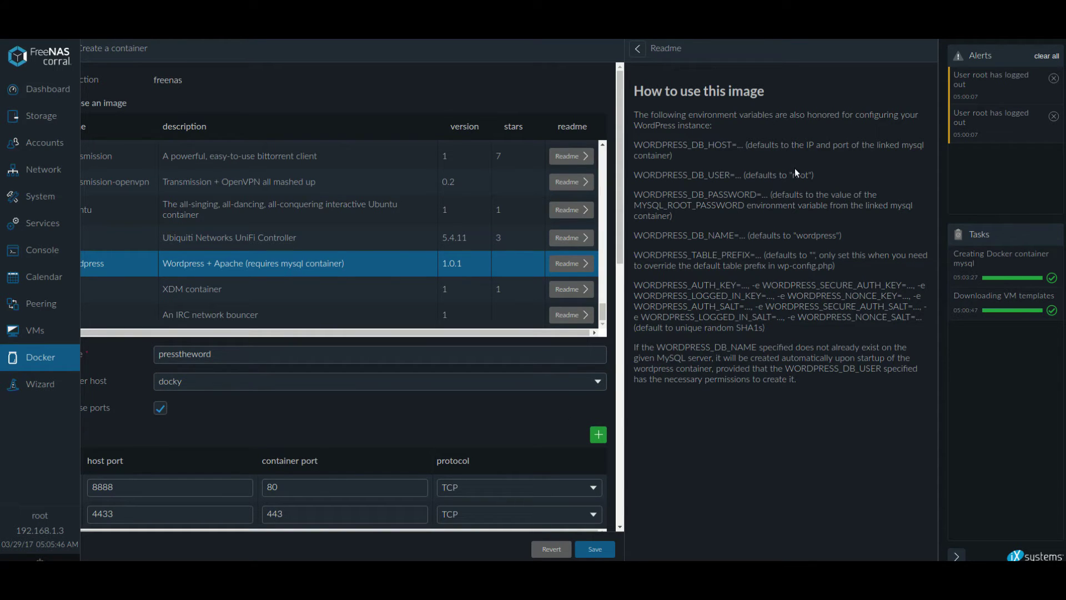
{"action": "scroll", "coordinate": [283, 408], "scroll_direction": "down", "scroll_amount": 2}
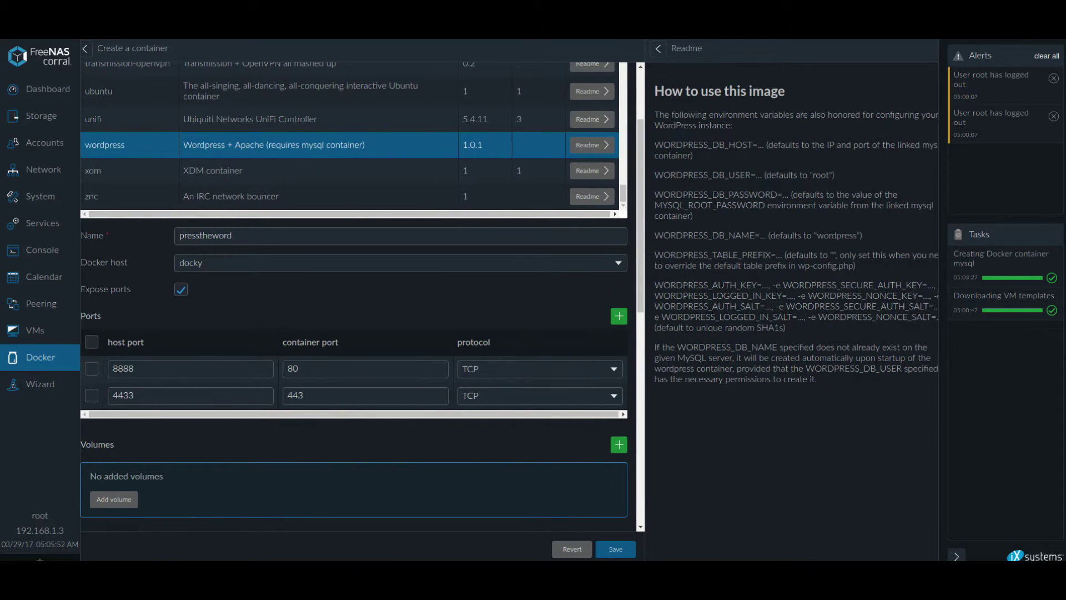
Add a VM-type volume mapping /mnt/r10/wordpress/ to /var/www/html/.
{"action": "scroll", "coordinate": [405, 354], "scroll_direction": "down", "scroll_amount": 1}
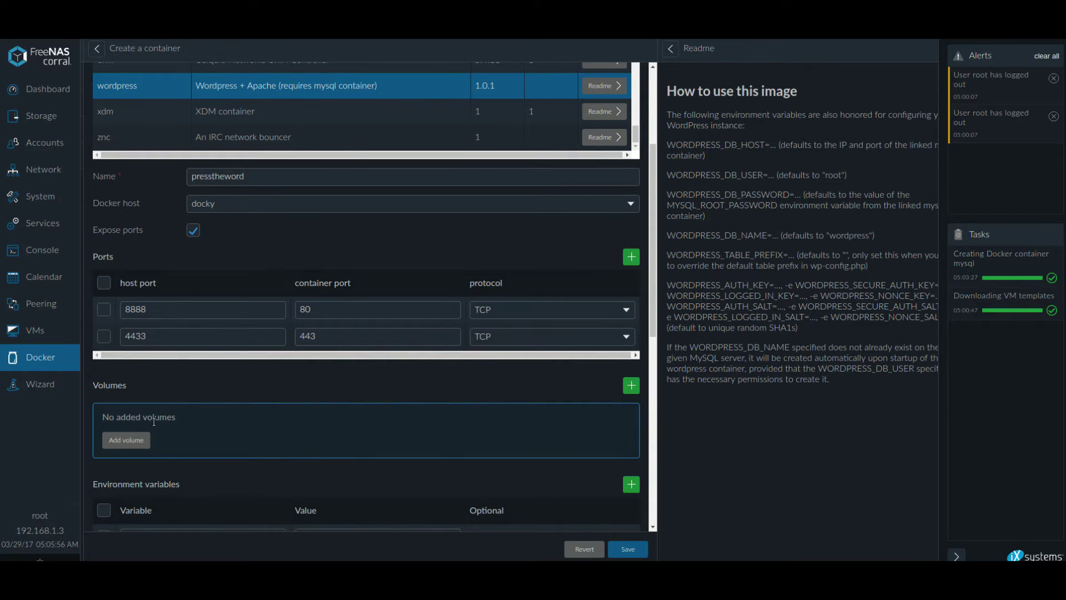
{"action": "left_click", "coordinate": [126, 444]}
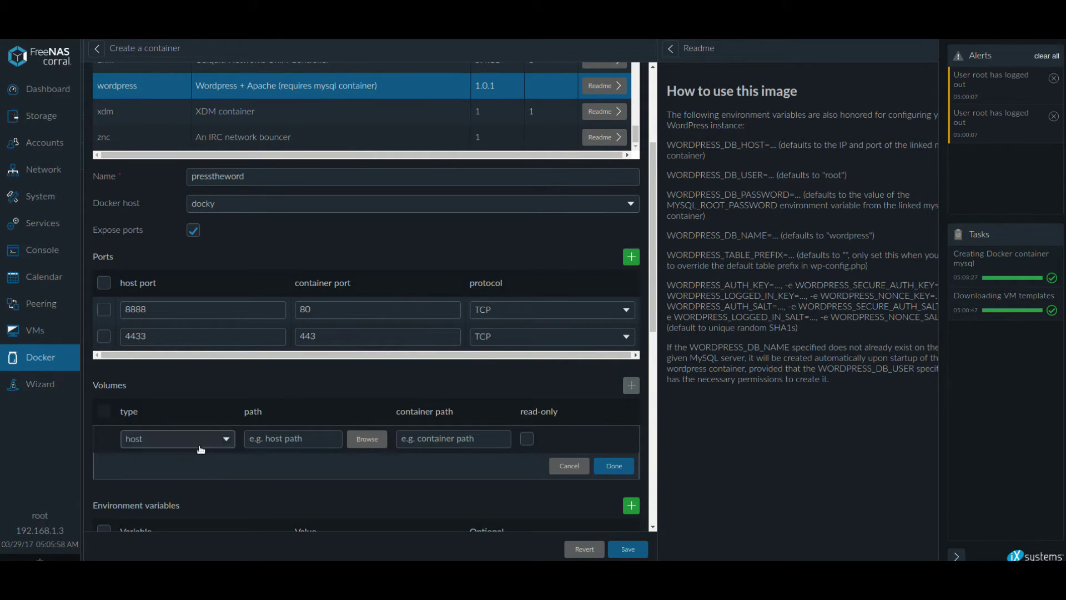
{"action": "left_click", "coordinate": [127, 445]}
{"action": "left_click", "coordinate": [131, 450]}
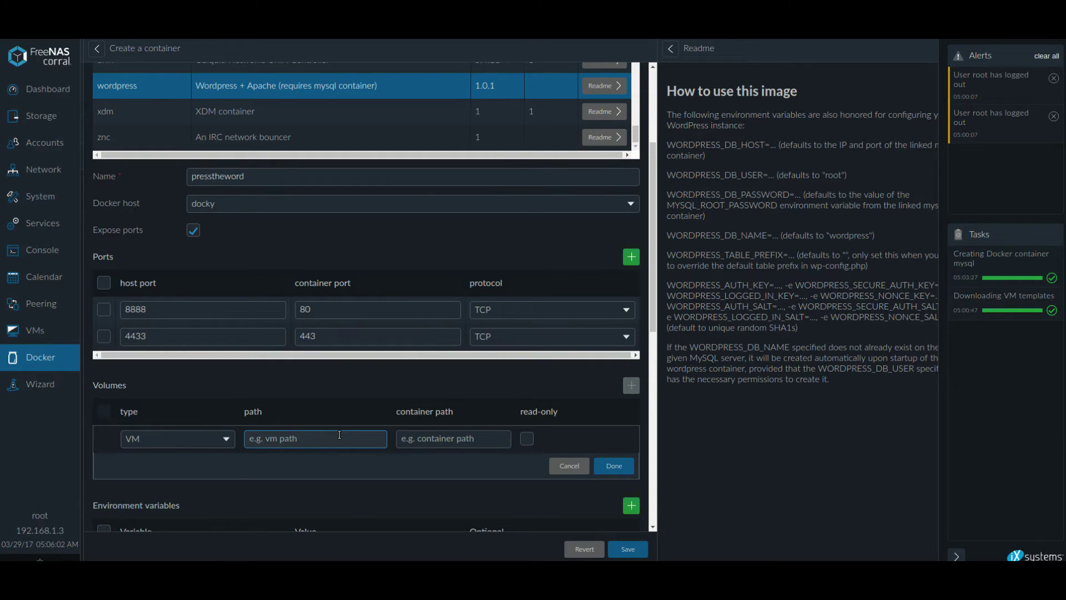
{"action": "type", "text": "/mnt/r10/wordpress/"}
{"action": "left_click", "coordinate": [475, 445]}
{"action": "type", "text": "/va"}
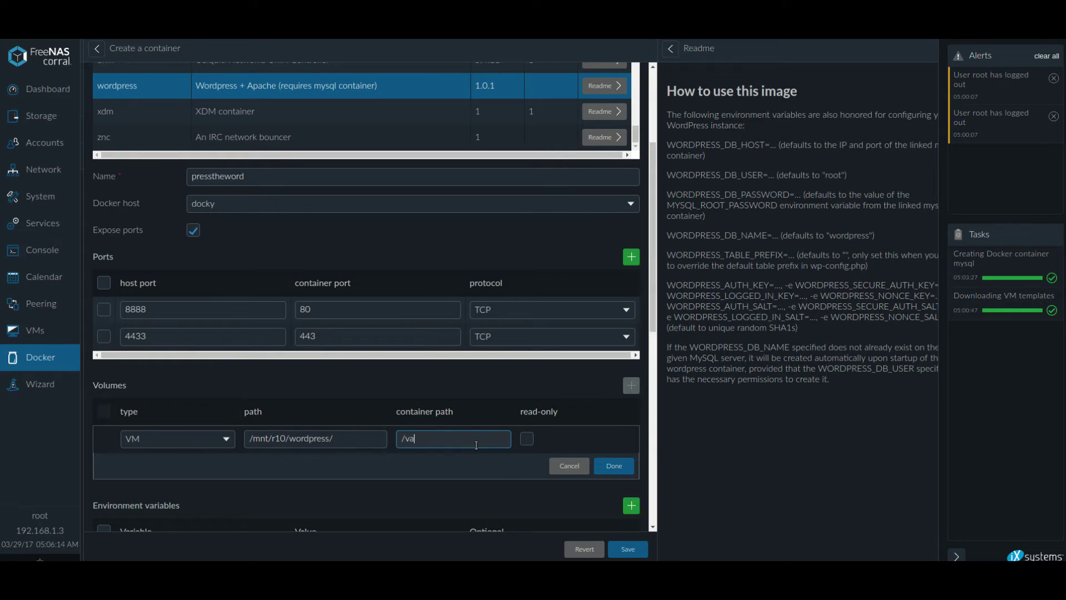
{"action": "type", "text": "r/www/html/"}
{"action": "left_click", "coordinate": [608, 467]}
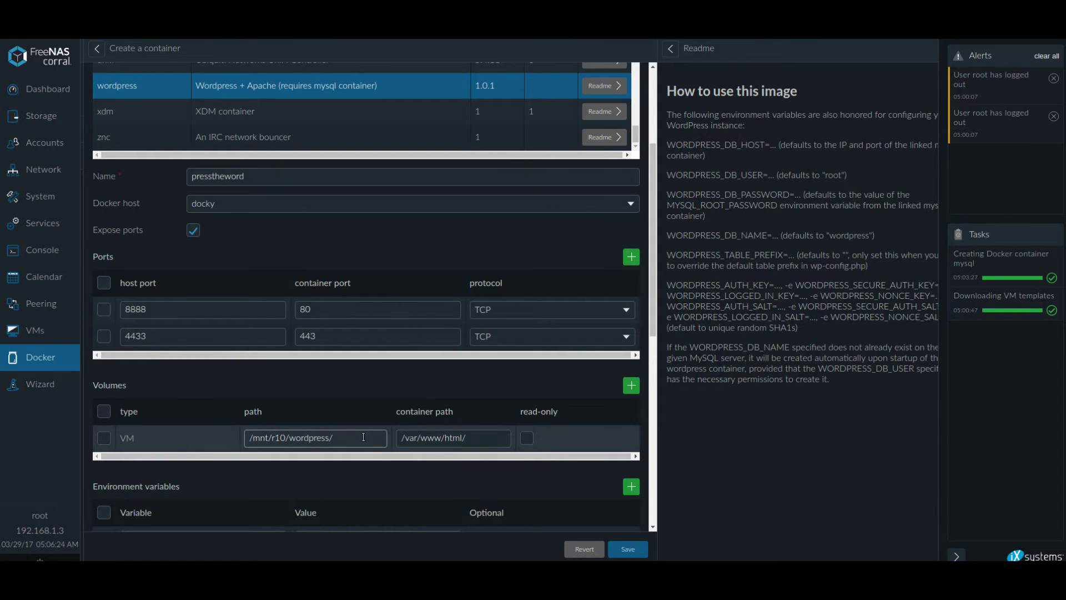
{"action": "left_click_drag", "start_coordinate": [344, 438], "coordinate": [236, 438]}
{"action": "scroll", "coordinate": [444, 452], "scroll_direction": "down", "scroll_amount": 3}
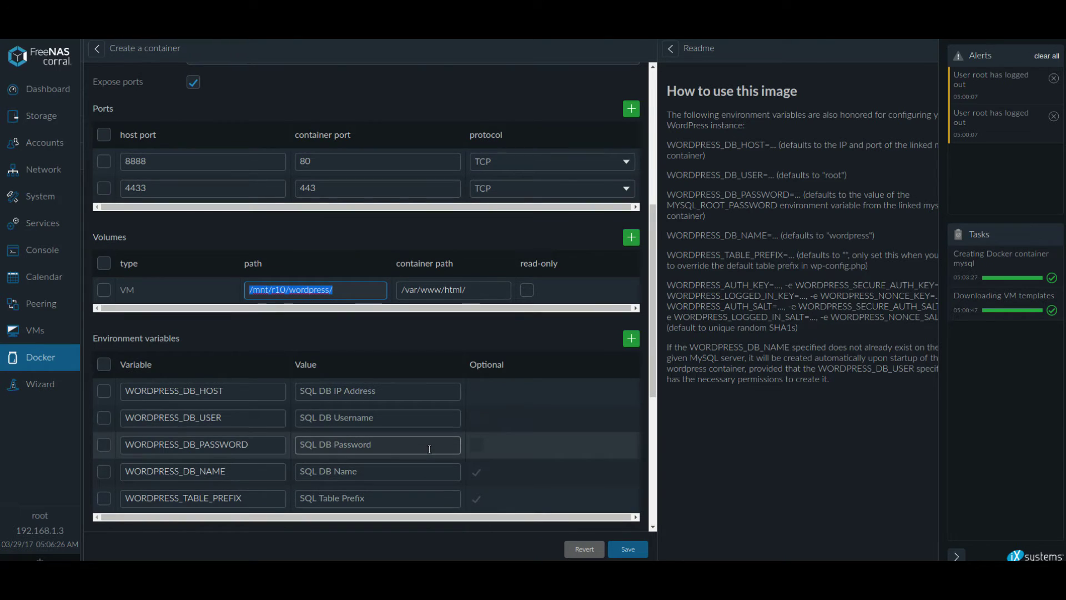
Set the WordPress DB host to localhost, the DB user to root, and enter the database password.
{"action": "left_click", "coordinate": [384, 393]}
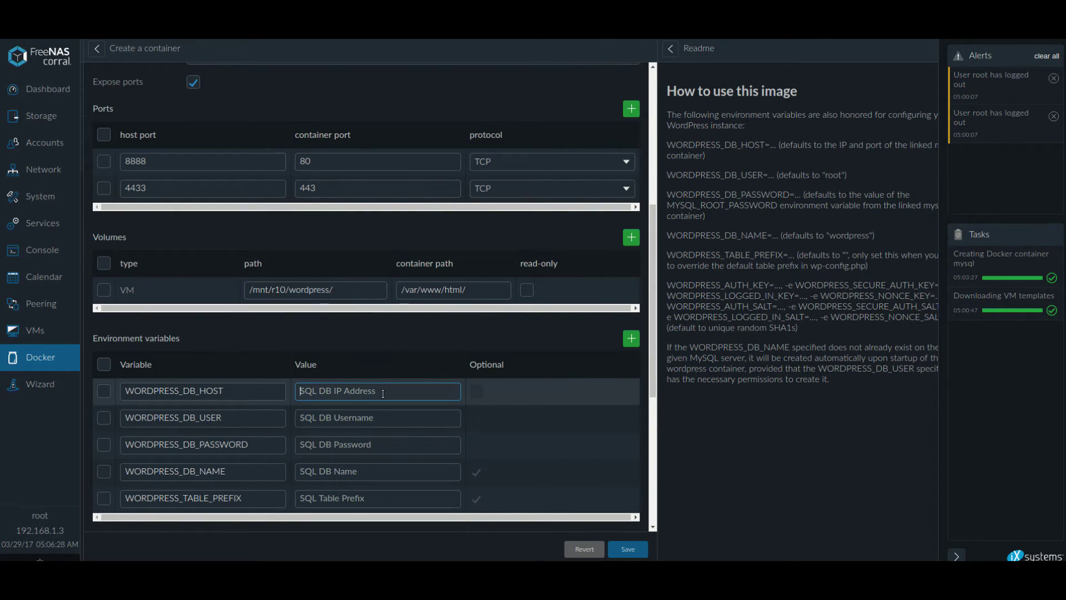
{"action": "type", "text": "loca"}
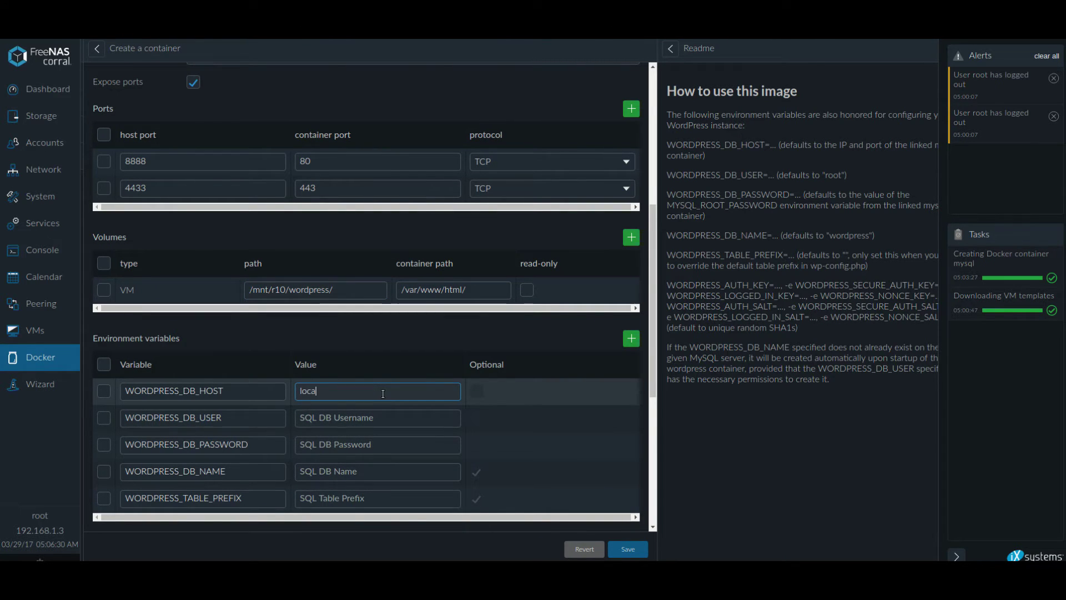
{"action": "type", "text": "lhost"}
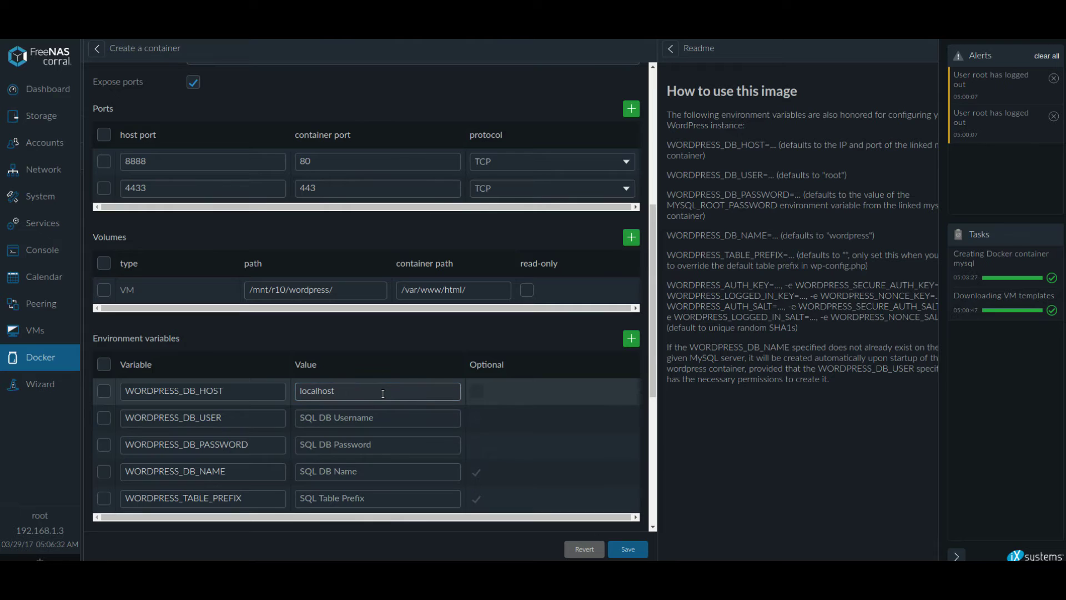
{"action": "left_click", "coordinate": [381, 421]}
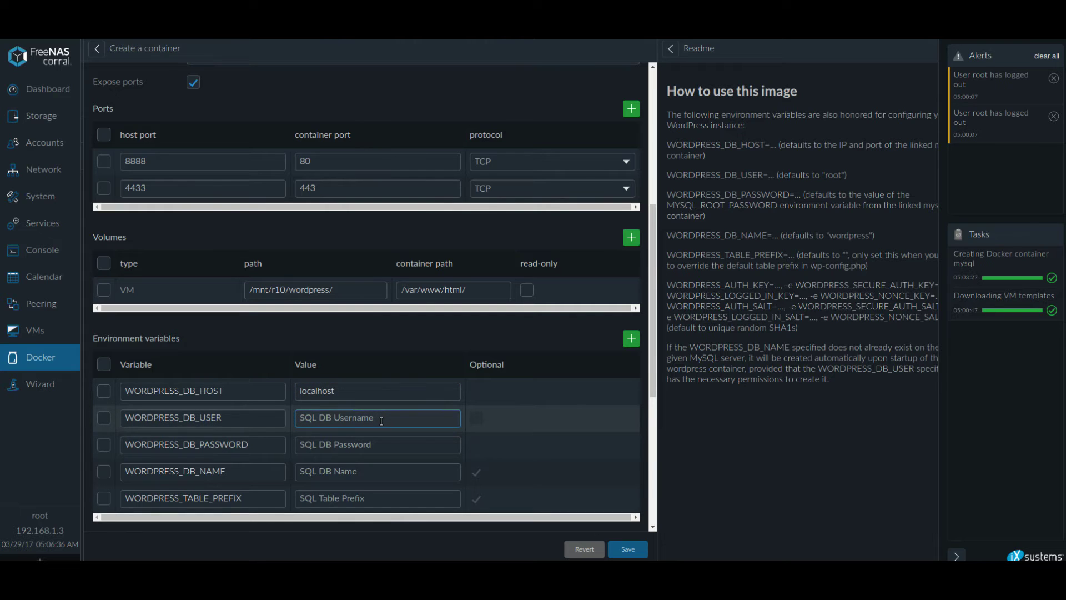
{"action": "type", "text": "root"}
{"action": "left_click", "coordinate": [372, 443]}
{"action": "type", "text": "Tes"}
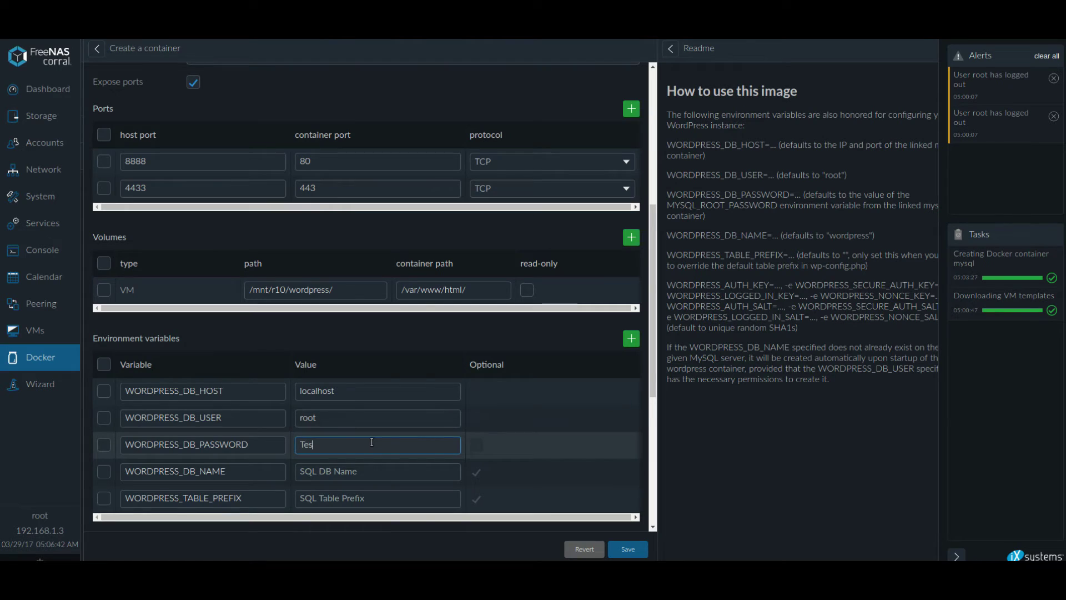
{"action": "type", "text": "t123!"}
Set WORDPRESS_DB_NAME to biteme and WORDPRESS_TABLE_PREFIX to blah_, checking the readme note on prefixes.
{"action": "left_click", "coordinate": [350, 472]}
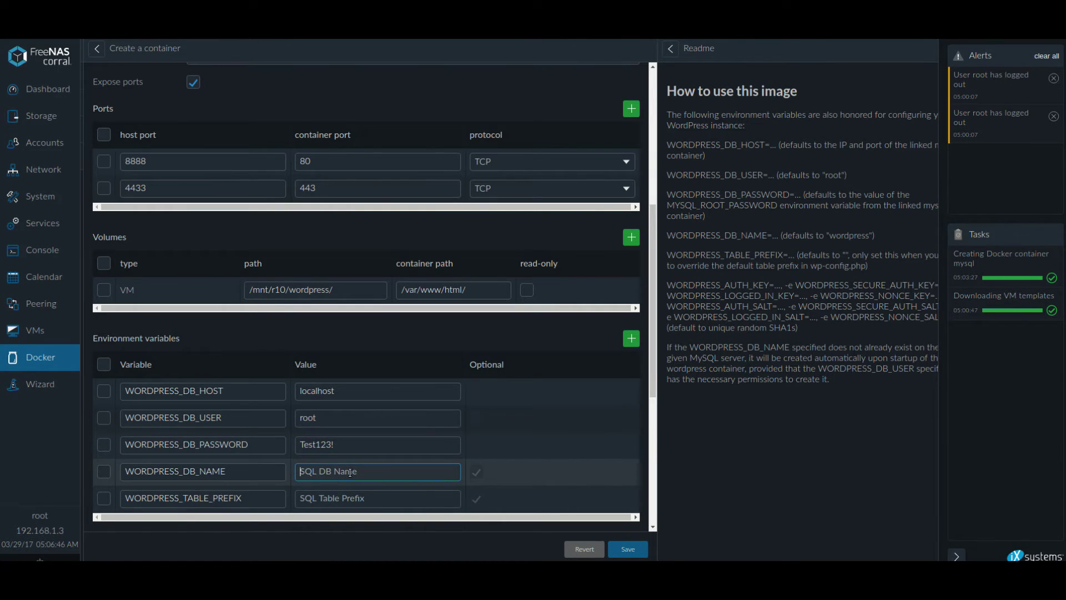
{"action": "type", "text": "biteme"}
{"action": "scroll", "coordinate": [344, 461], "scroll_direction": "down", "scroll_amount": 2}
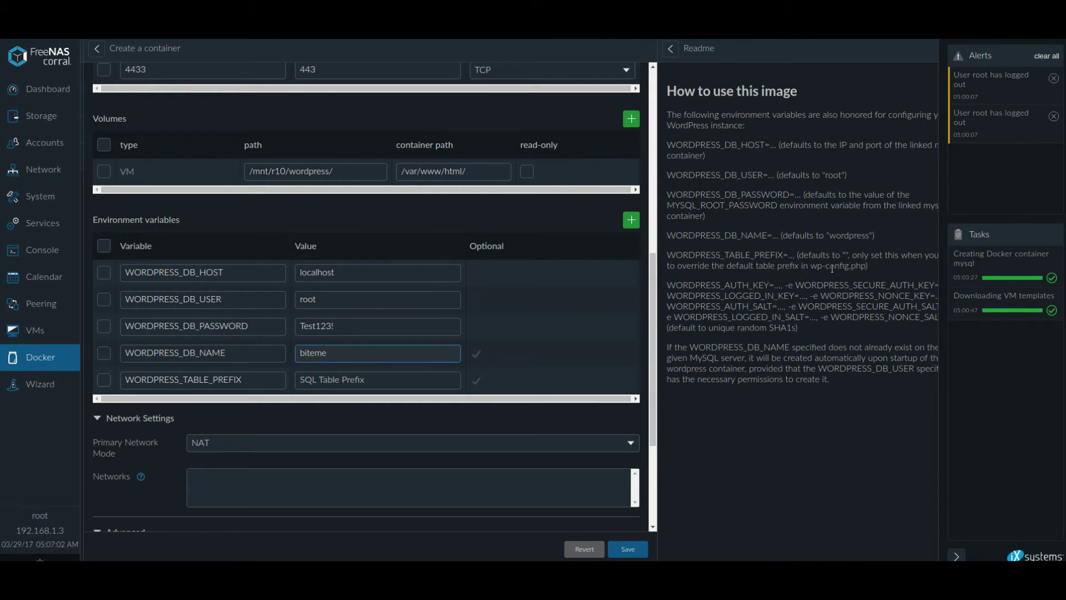
{"action": "left_click", "coordinate": [371, 380]}
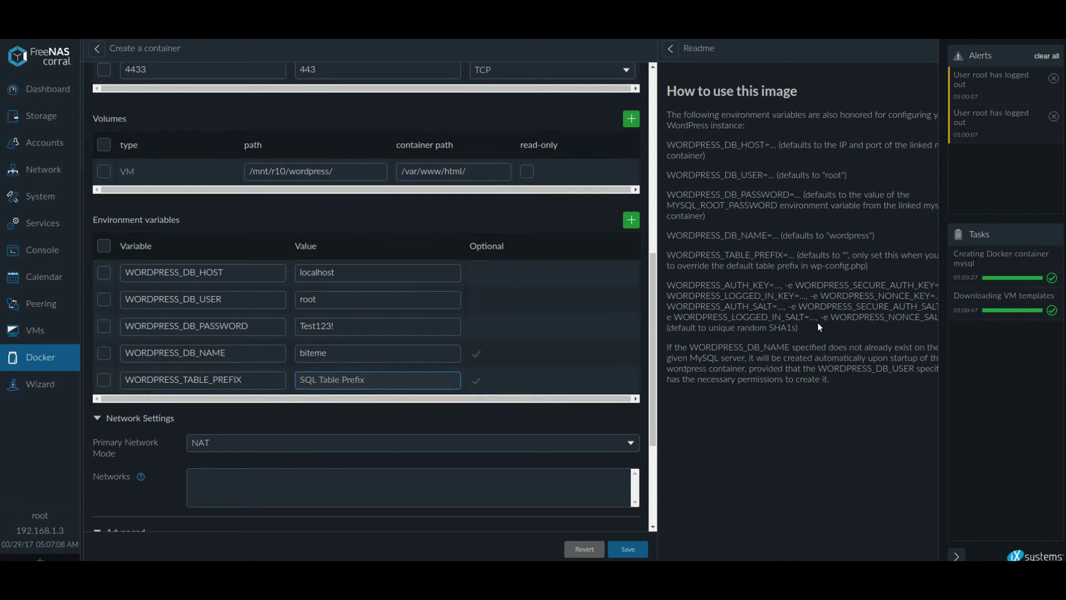
{"action": "type", "text": "blah_"}
{"action": "left_click_drag", "start_coordinate": [916, 256], "coordinate": [869, 268]}
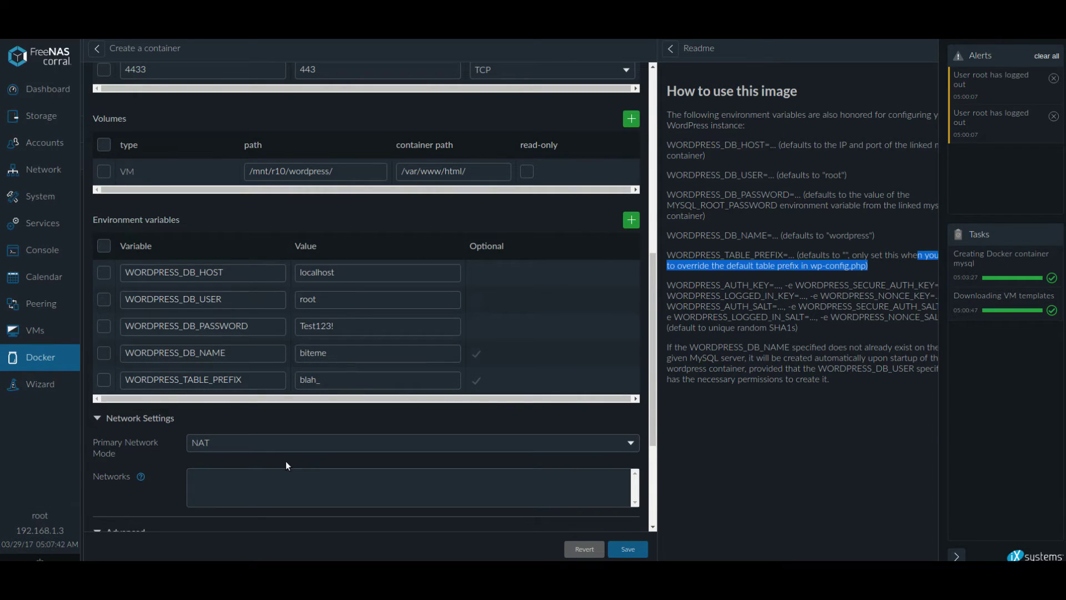
{"action": "scroll", "coordinate": [285, 461], "scroll_direction": "down", "scroll_amount": 3}
Switch the container to bridged networking with static IP 192.168.1.10 and a generated MAC address.
{"action": "left_click", "coordinate": [336, 297]}
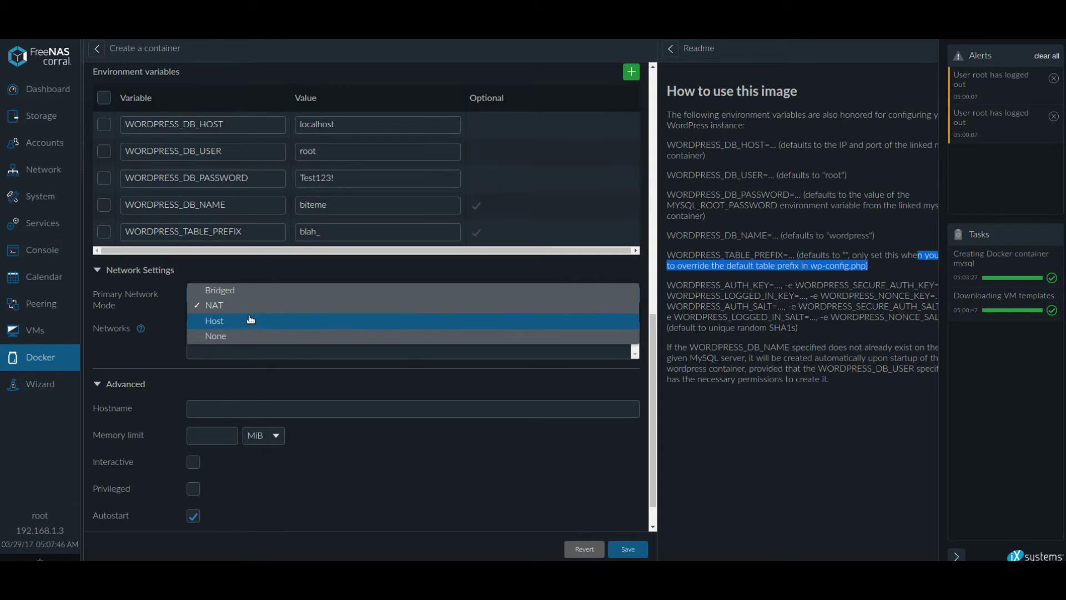
{"action": "left_click", "coordinate": [257, 290]}
{"action": "left_click", "coordinate": [235, 356]}
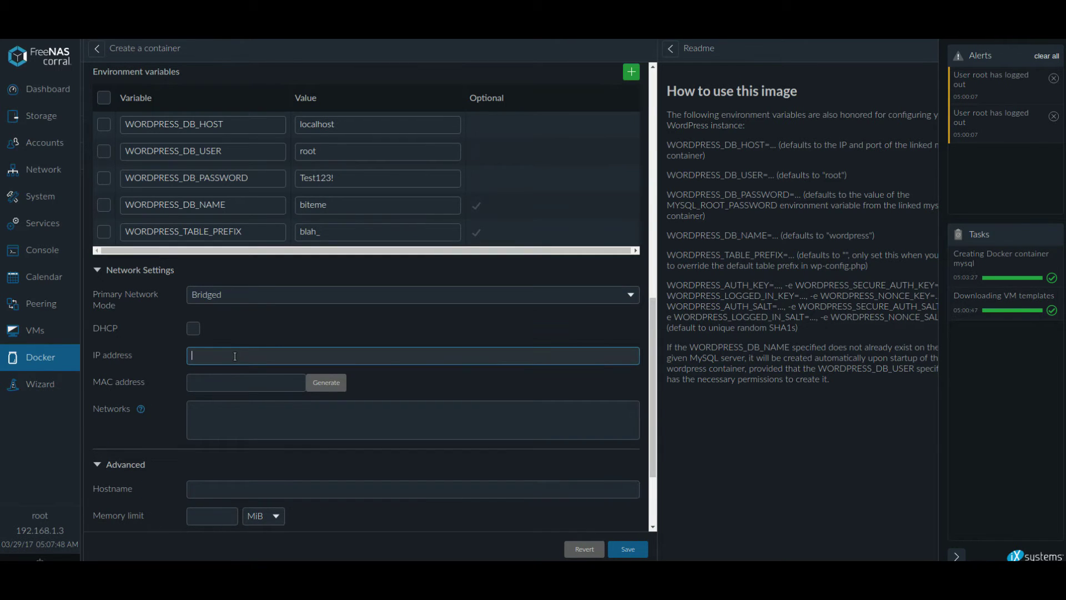
{"action": "type", "text": "192.168.1.10"}
{"action": "left_click", "coordinate": [334, 387]}
Set hostname biteme.you, enable Interactive and Privileged, and turn off Autostart.
{"action": "left_click", "coordinate": [288, 490]}
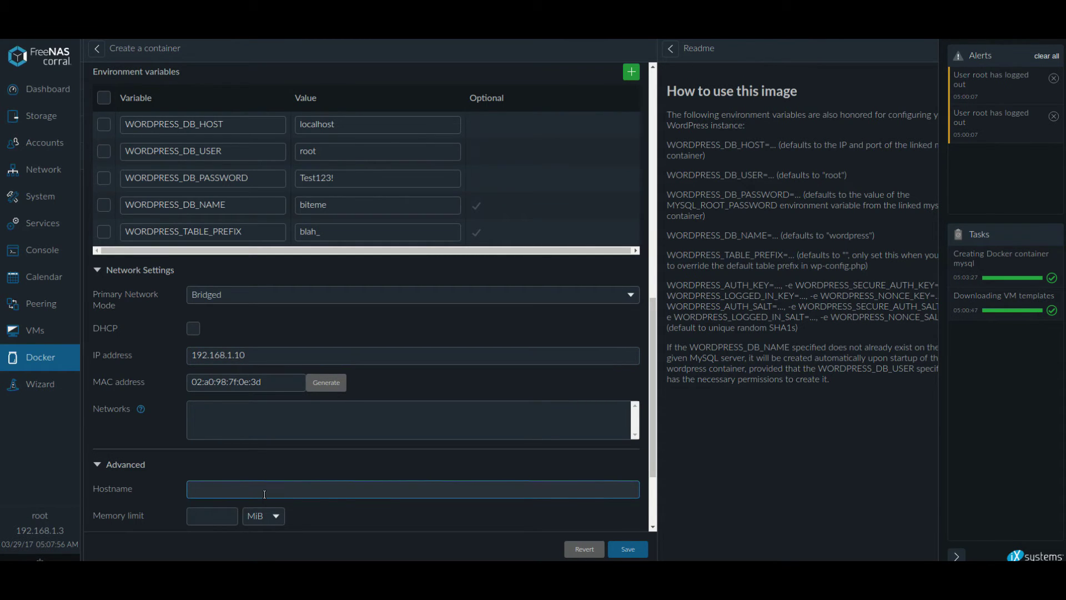
{"action": "scroll", "coordinate": [343, 503], "scroll_direction": "down", "scroll_amount": 1}
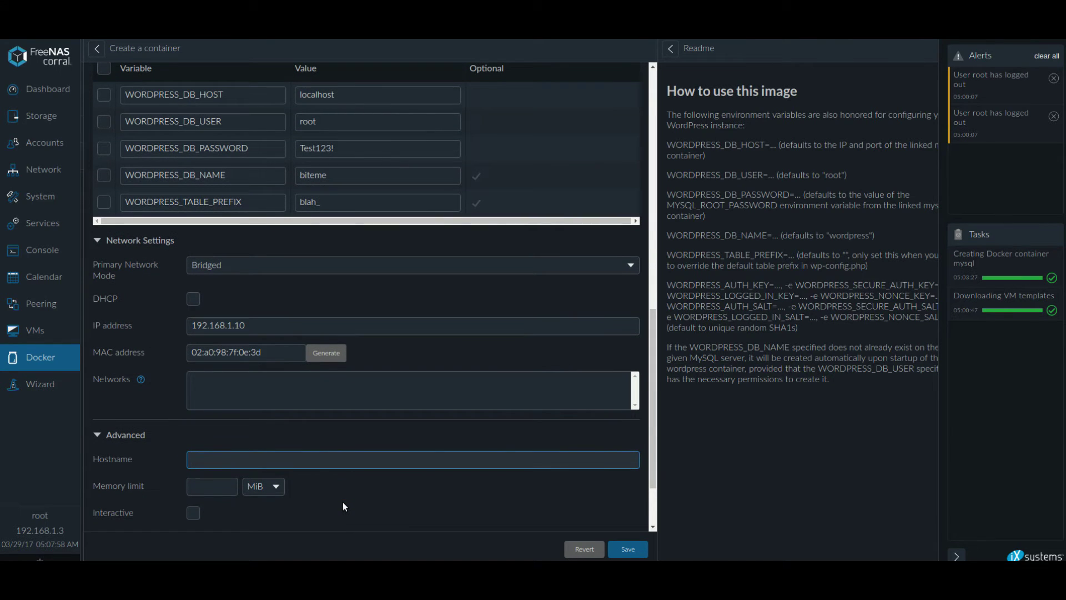
{"action": "type", "text": "biteme.you"}
{"action": "scroll", "coordinate": [296, 424], "scroll_direction": "down", "scroll_amount": 3}
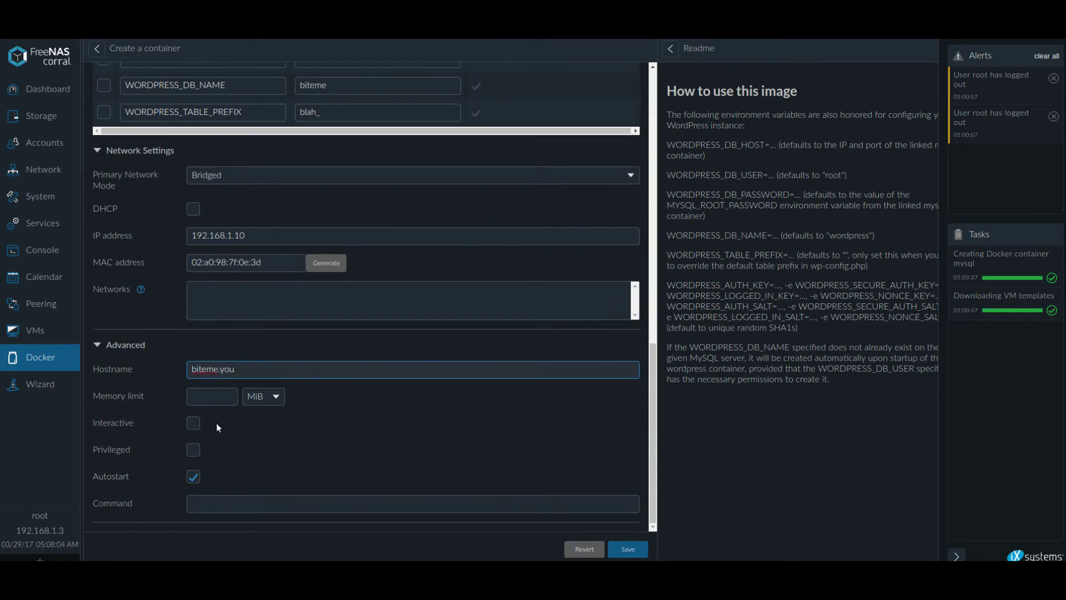
{"action": "left_click", "coordinate": [193, 422]}
{"action": "left_click", "coordinate": [193, 450]}
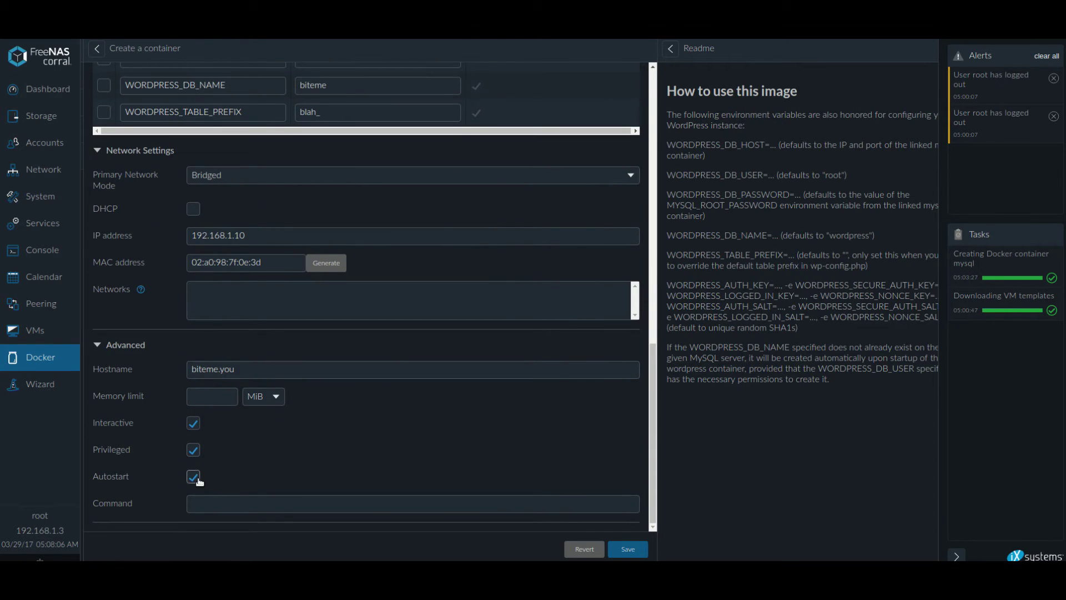
{"action": "left_click", "coordinate": [197, 478]}
Limit memory to 1 GiB and save the presstheword container.
{"action": "left_click", "coordinate": [264, 397]}
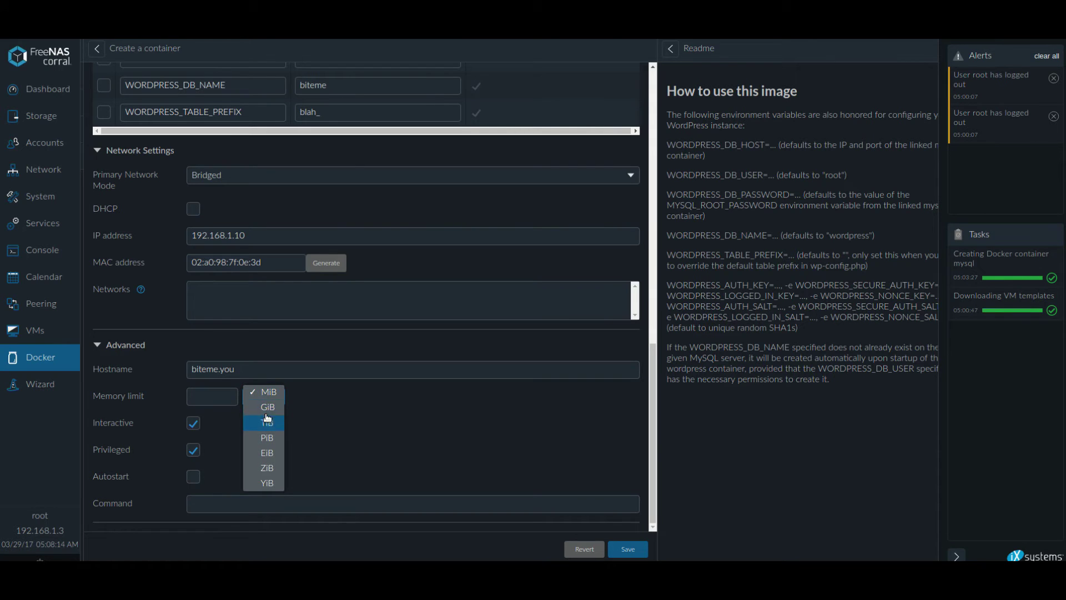
{"action": "left_click", "coordinate": [268, 407]}
{"action": "left_click", "coordinate": [211, 397]}
{"action": "type", "text": "1"}
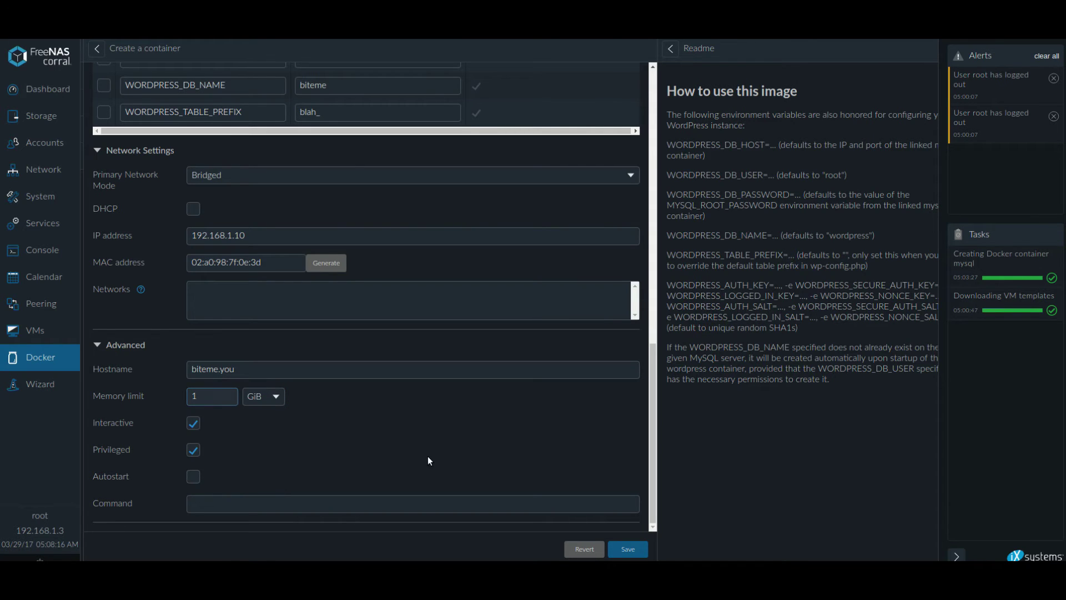
{"action": "left_click_drag", "start_coordinate": [111, 396], "coordinate": [144, 396]}
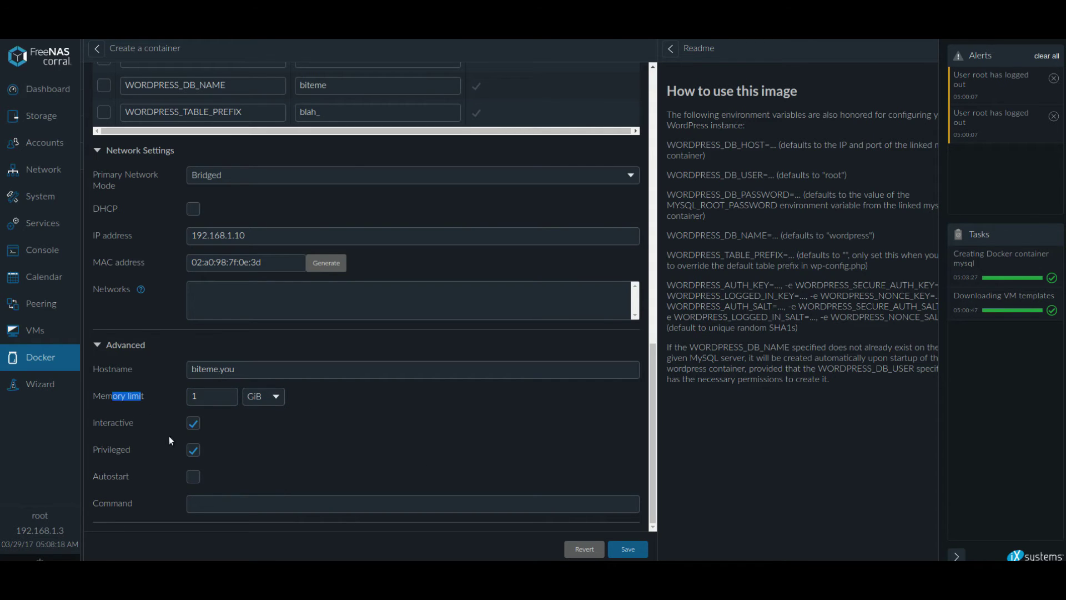
{"action": "left_click", "coordinate": [481, 468]}
{"action": "scroll", "coordinate": [478, 477], "scroll_direction": "up", "scroll_amount": 4}
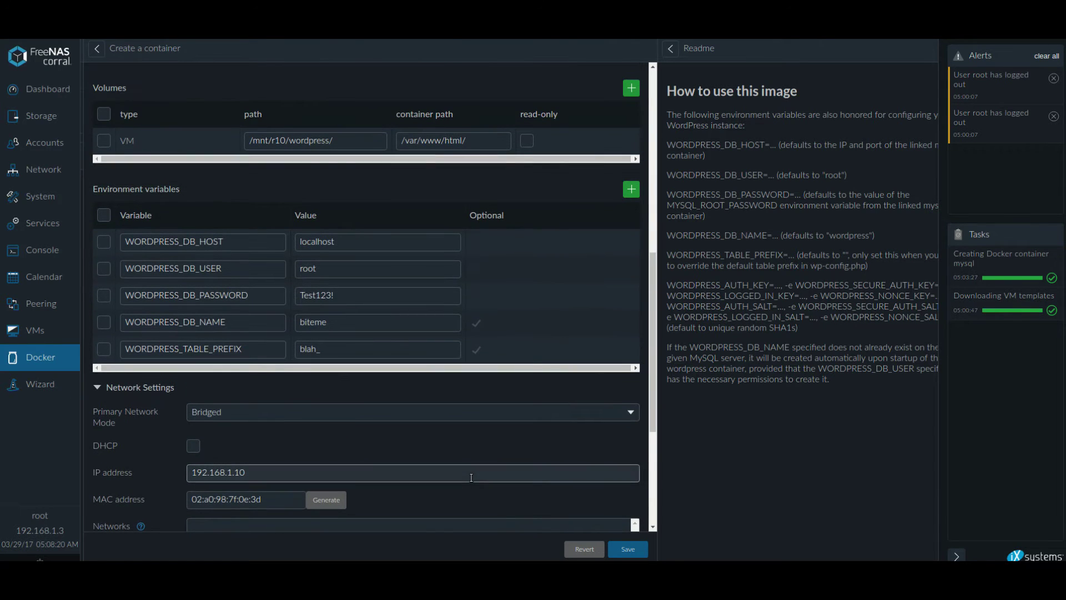
{"action": "scroll", "coordinate": [500, 466], "scroll_direction": "down", "scroll_amount": 4}
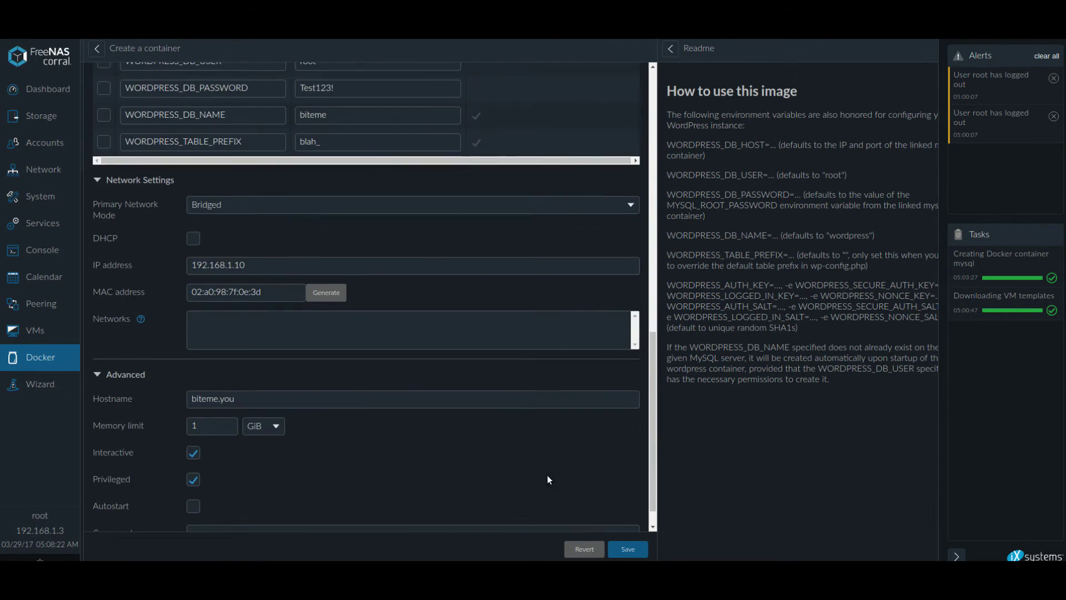
{"action": "left_click", "coordinate": [640, 552]}
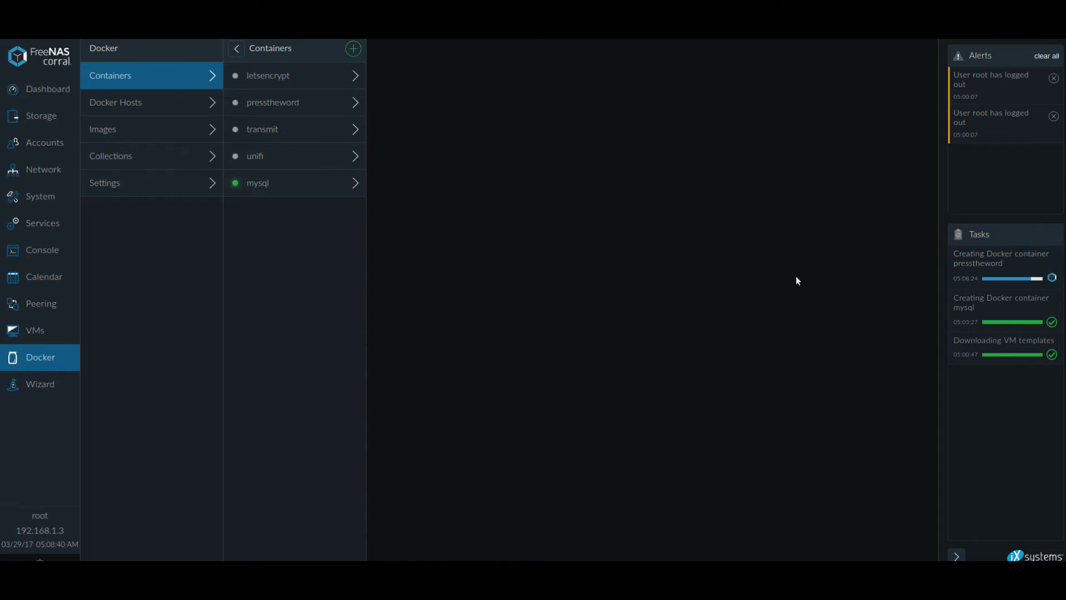
Review presstheword's freenas/wordpress settings and Network Settings, then start the container.
{"action": "left_click", "coordinate": [289, 110]}
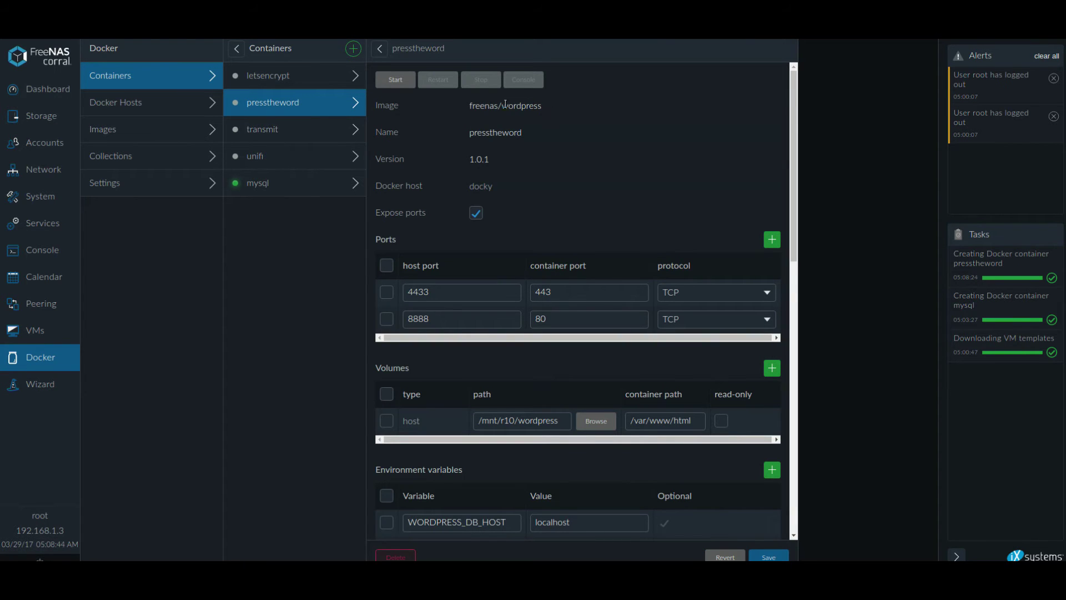
{"action": "triple_click", "coordinate": [506, 105]}
{"action": "left_click", "coordinate": [452, 131]}
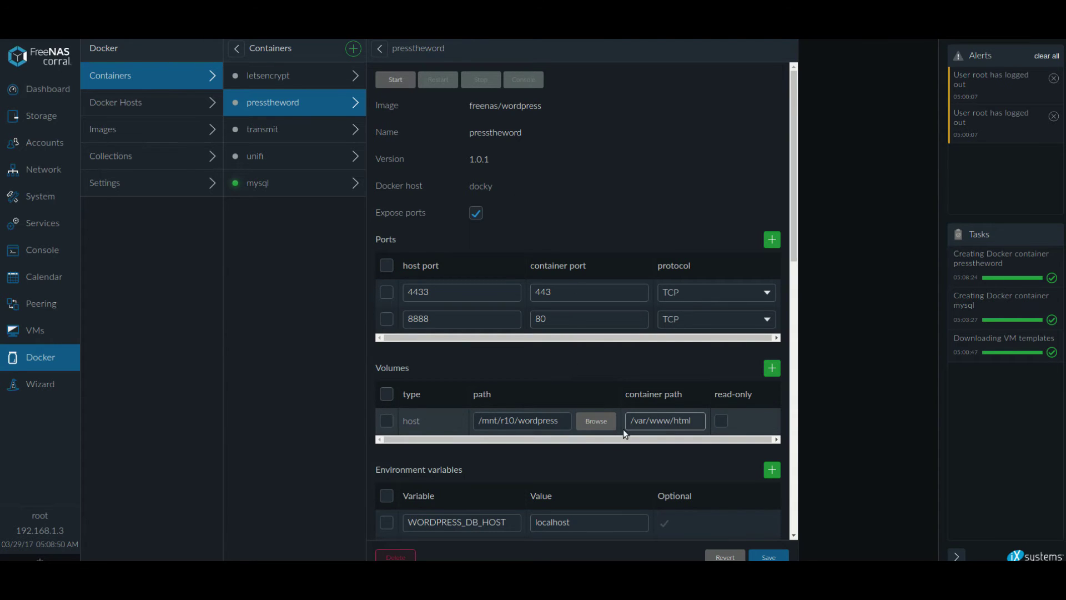
{"action": "scroll", "coordinate": [643, 430], "scroll_direction": "down", "scroll_amount": 3}
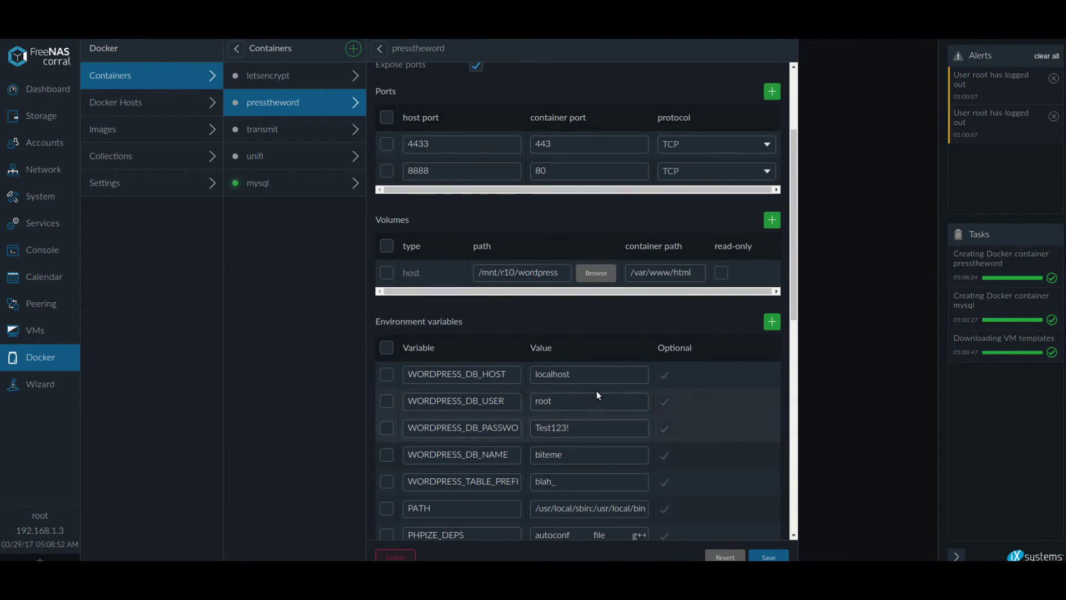
{"action": "scroll", "coordinate": [597, 391], "scroll_direction": "down", "scroll_amount": 5}
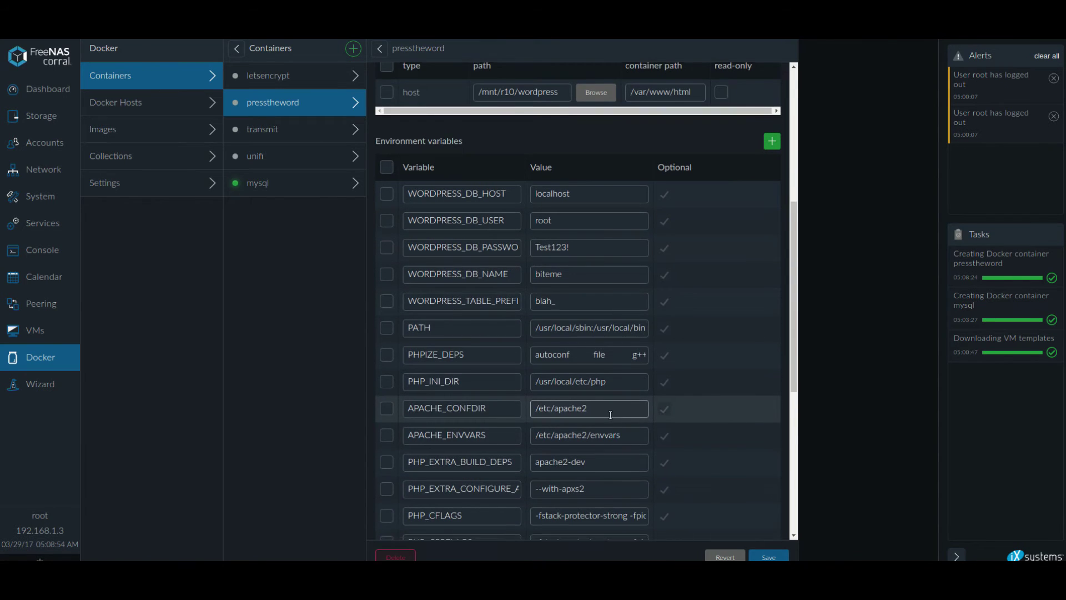
{"action": "scroll", "coordinate": [610, 415], "scroll_direction": "down", "scroll_amount": 10}
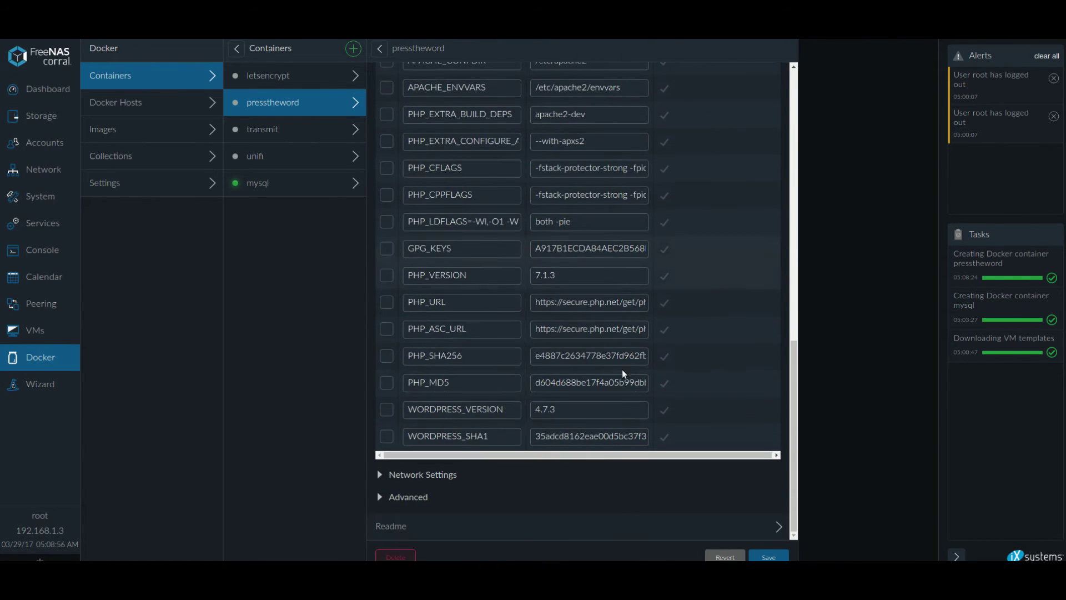
{"action": "left_click", "coordinate": [452, 474]}
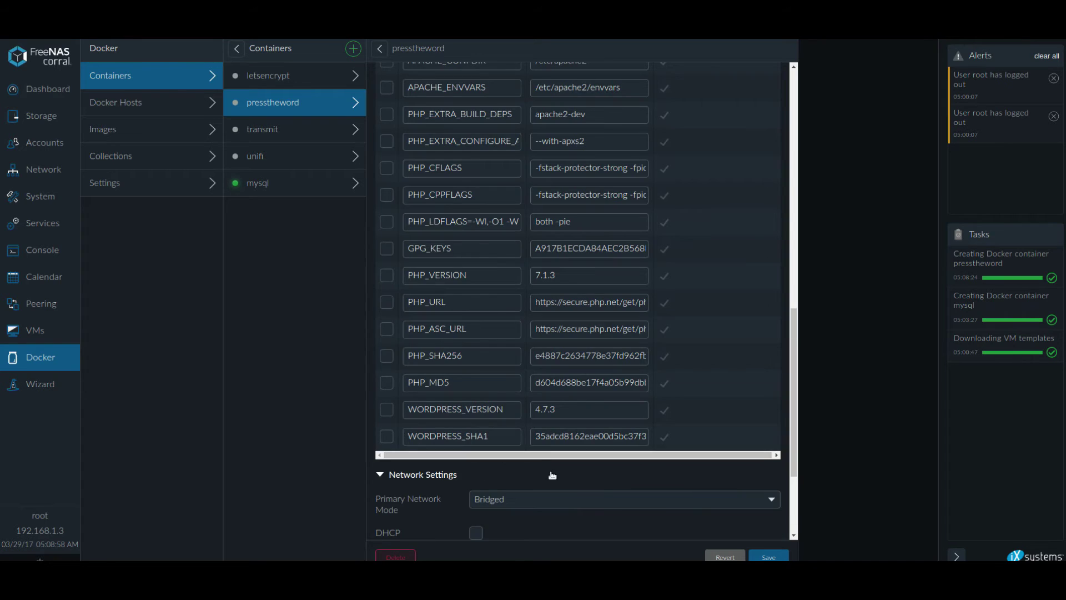
{"action": "scroll", "coordinate": [588, 480], "scroll_direction": "down", "scroll_amount": 4}
{"action": "scroll", "coordinate": [627, 420], "scroll_direction": "up", "scroll_amount": 9}
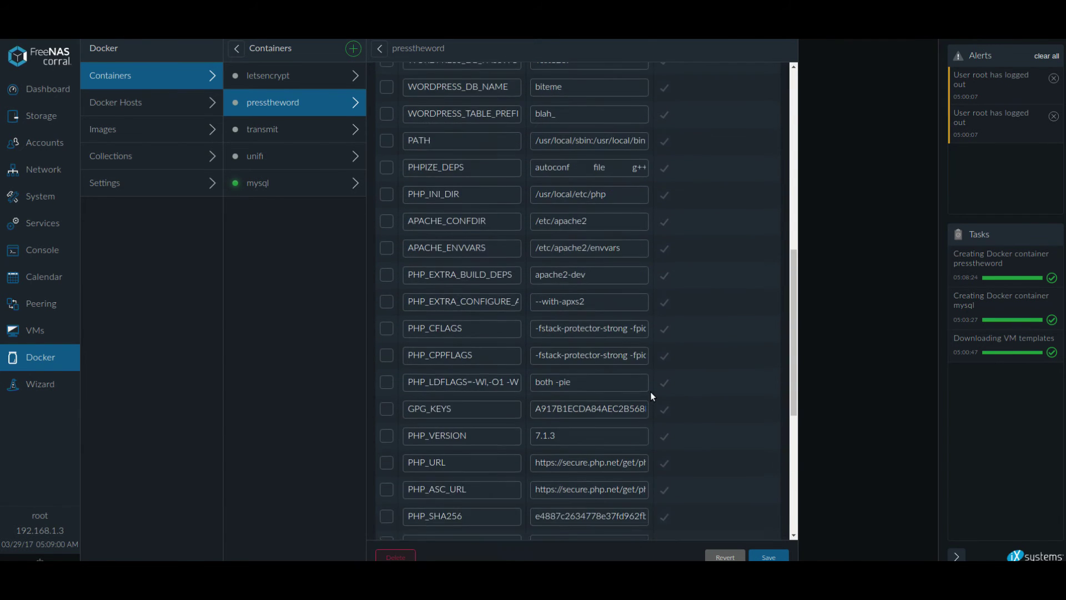
{"action": "scroll", "coordinate": [650, 392], "scroll_direction": "up", "scroll_amount": 12}
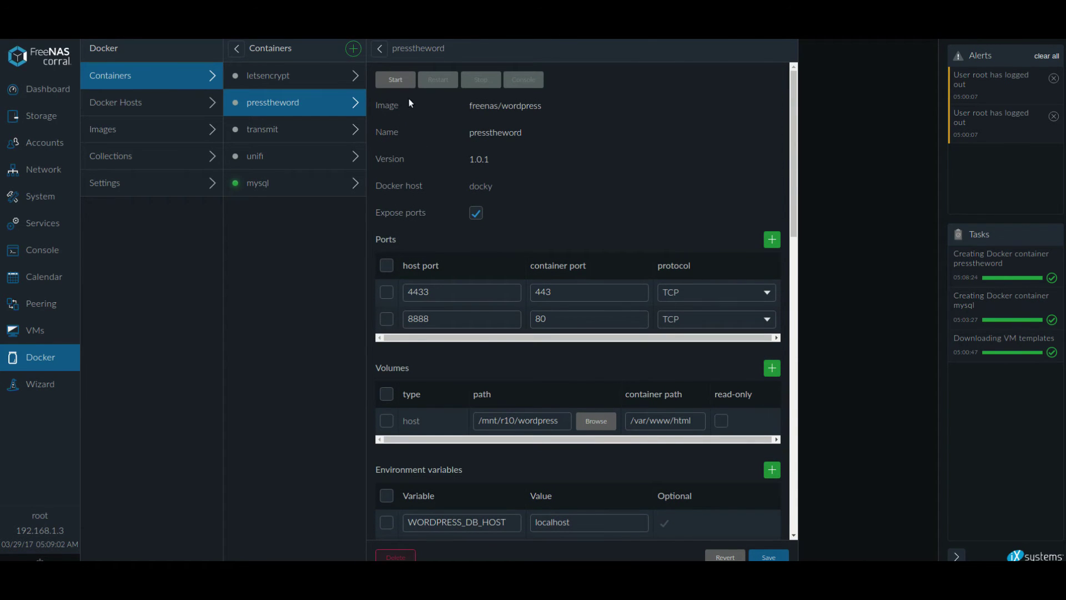
{"action": "left_click", "coordinate": [407, 82]}
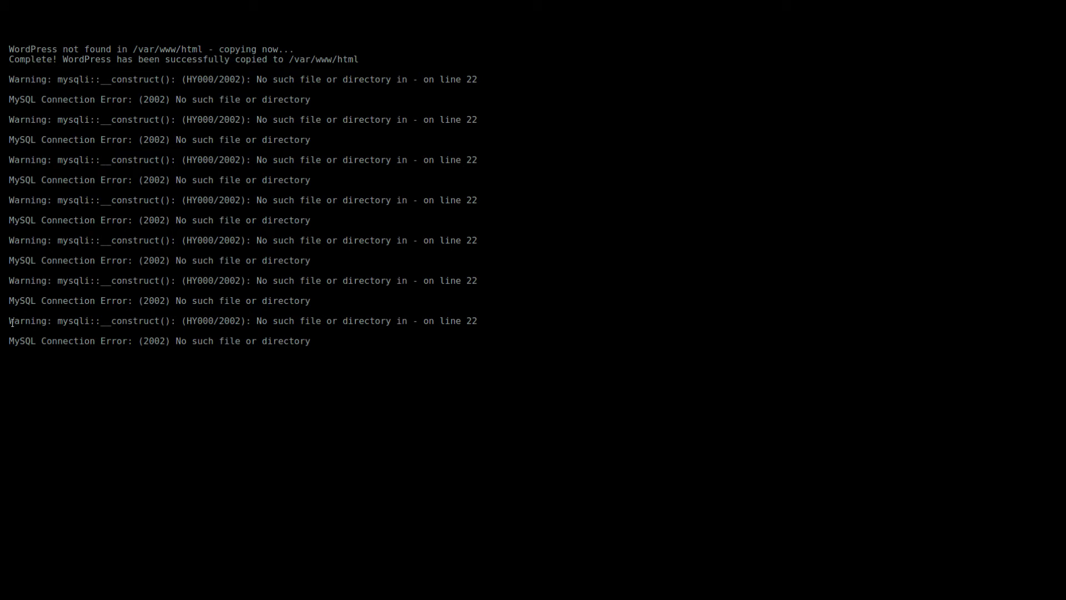
Highlight the MySQL connection warning line in presstheword's console log.
{"action": "left_click_drag", "start_coordinate": [10, 322], "coordinate": [371, 341]}
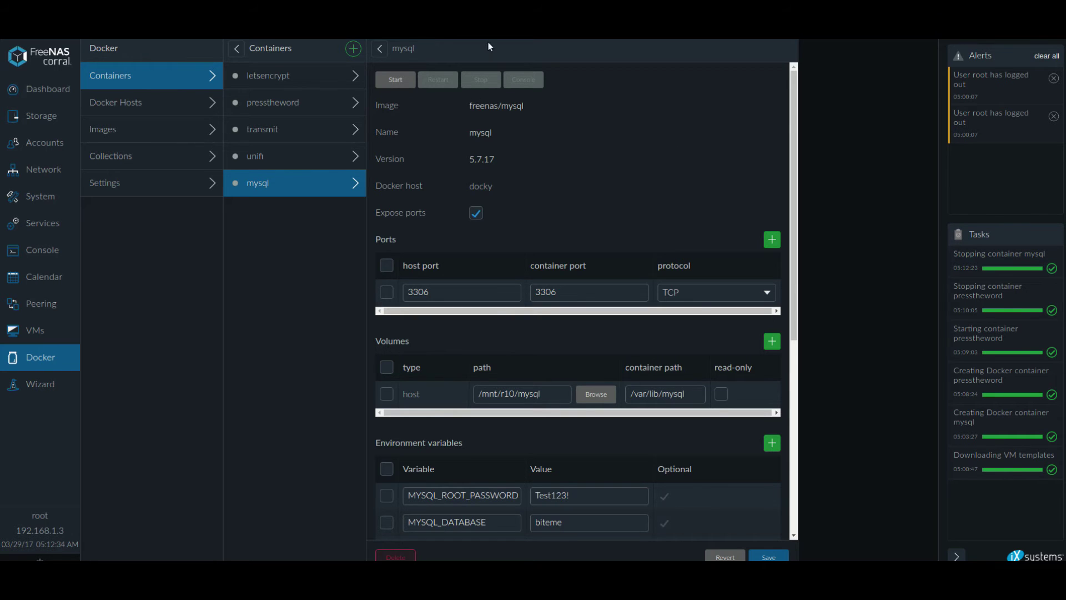
Switch the mysql container to bridged networking and generate a MAC address for it.
{"action": "scroll", "coordinate": [497, 305], "scroll_direction": "down", "scroll_amount": 5}
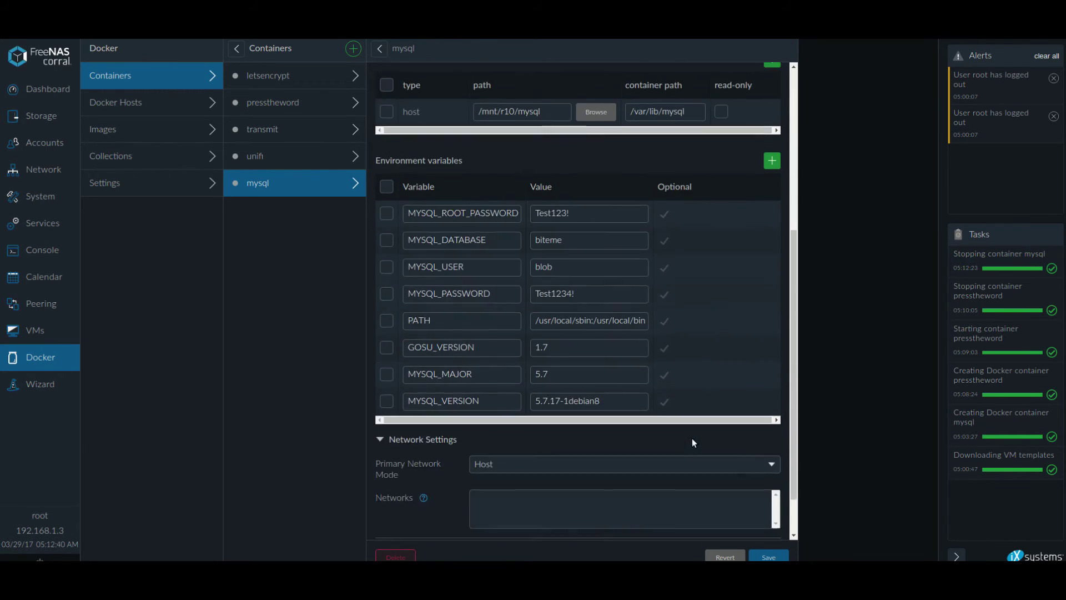
{"action": "scroll", "coordinate": [692, 438], "scroll_direction": "down", "scroll_amount": 1}
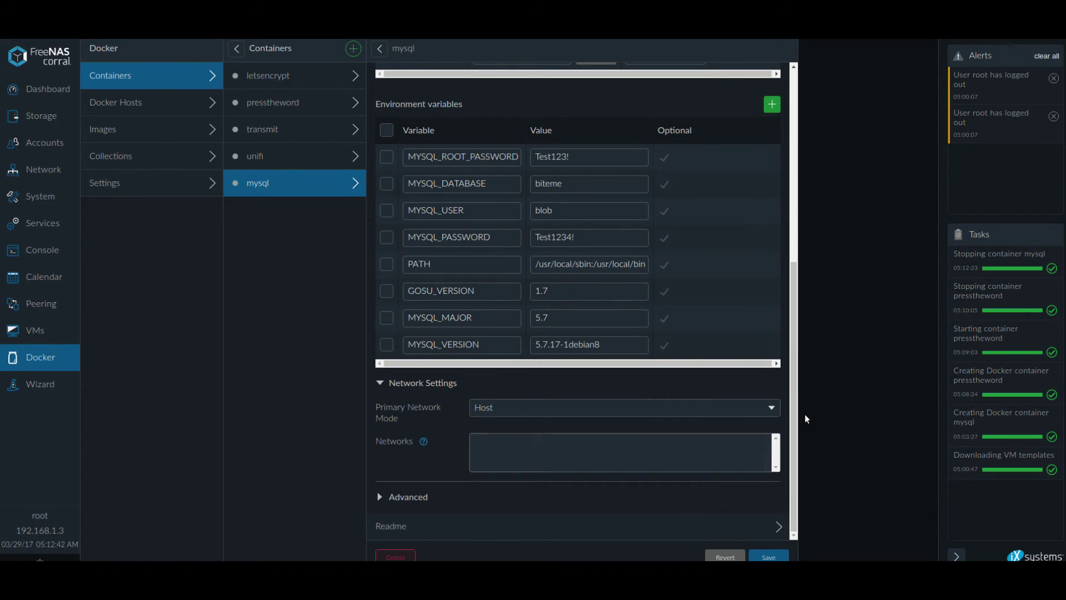
{"action": "left_click", "coordinate": [774, 410]}
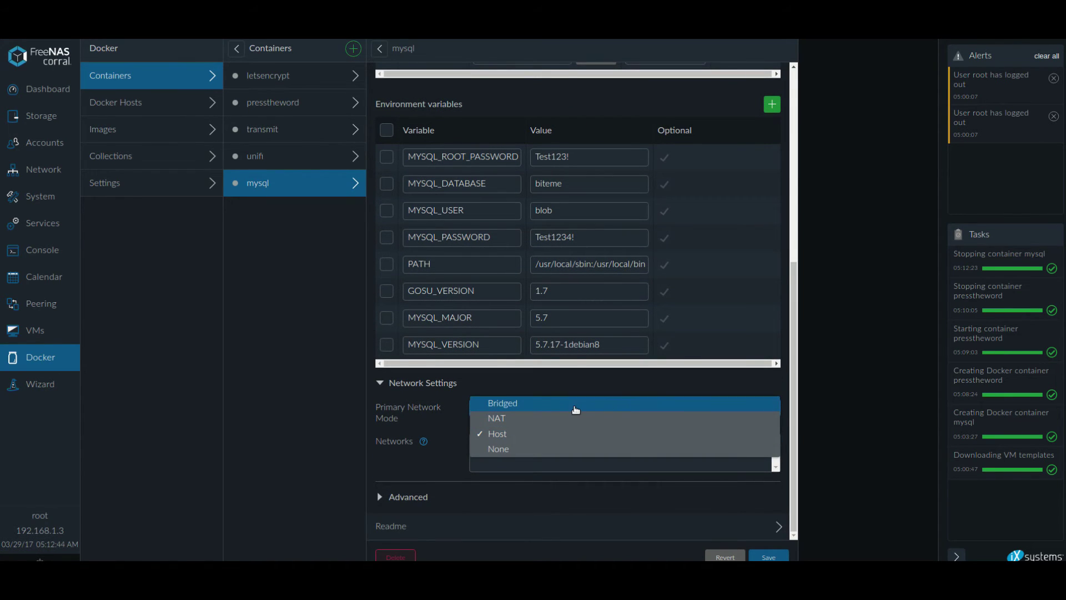
{"action": "left_click", "coordinate": [551, 409]}
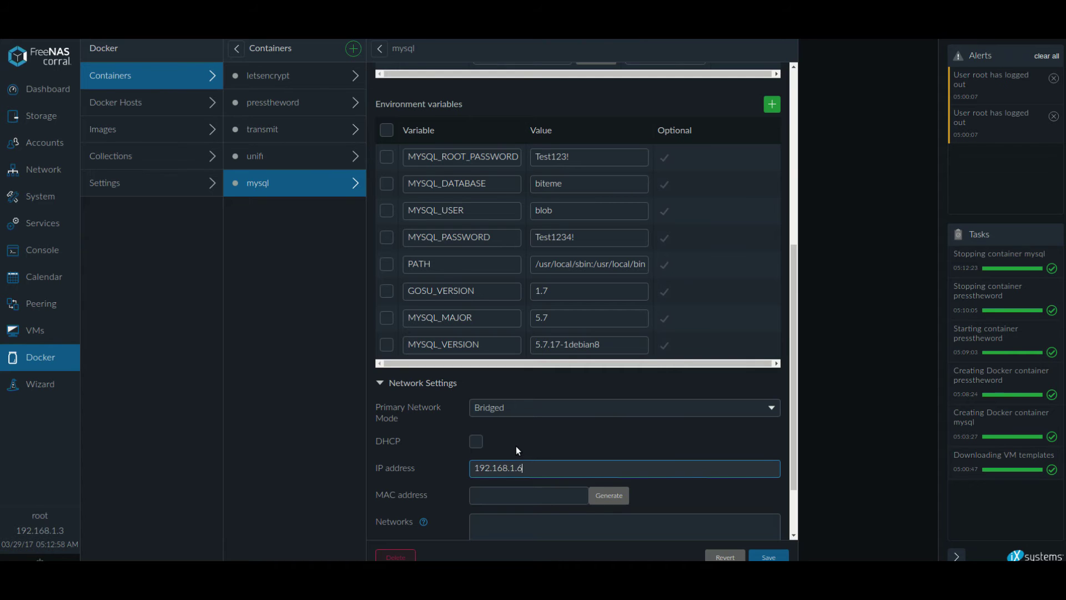
{"action": "left_click", "coordinate": [592, 497]}
Replace mysql's hostname box with mysql in Advanced settings and save.
{"action": "scroll", "coordinate": [527, 494], "scroll_direction": "down", "scroll_amount": 2}
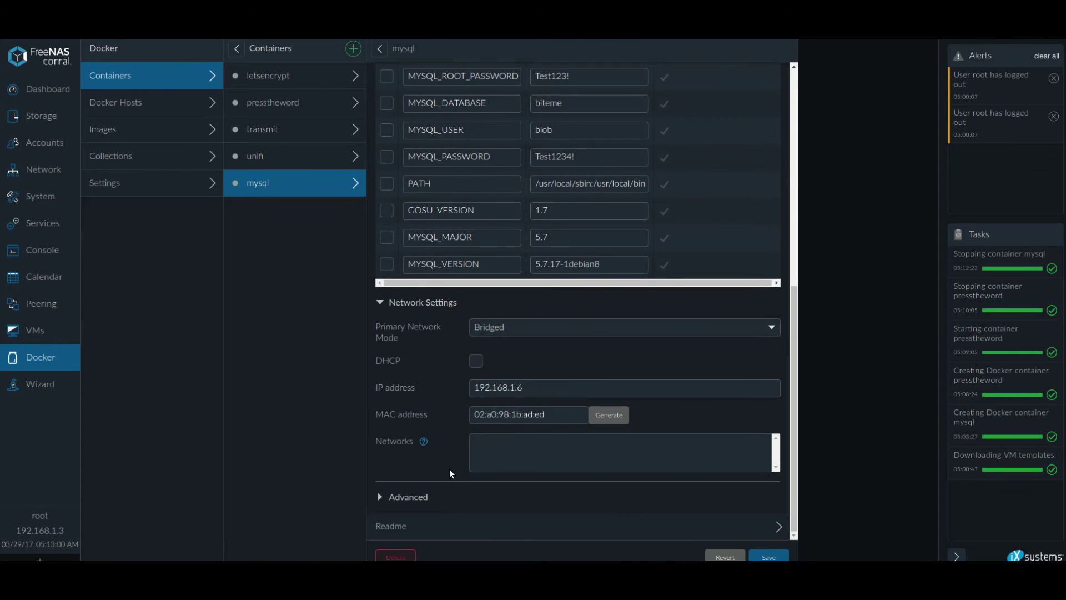
{"action": "left_click", "coordinate": [380, 497]}
{"action": "scroll", "coordinate": [547, 498], "scroll_direction": "down", "scroll_amount": 4}
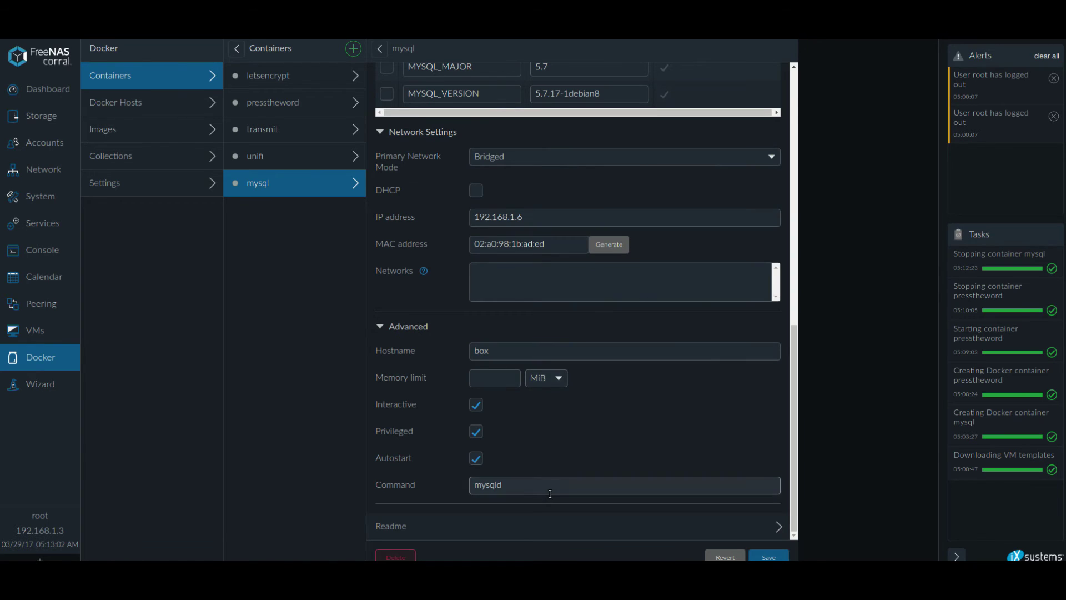
{"action": "scroll", "coordinate": [552, 494], "scroll_direction": "up", "scroll_amount": 6}
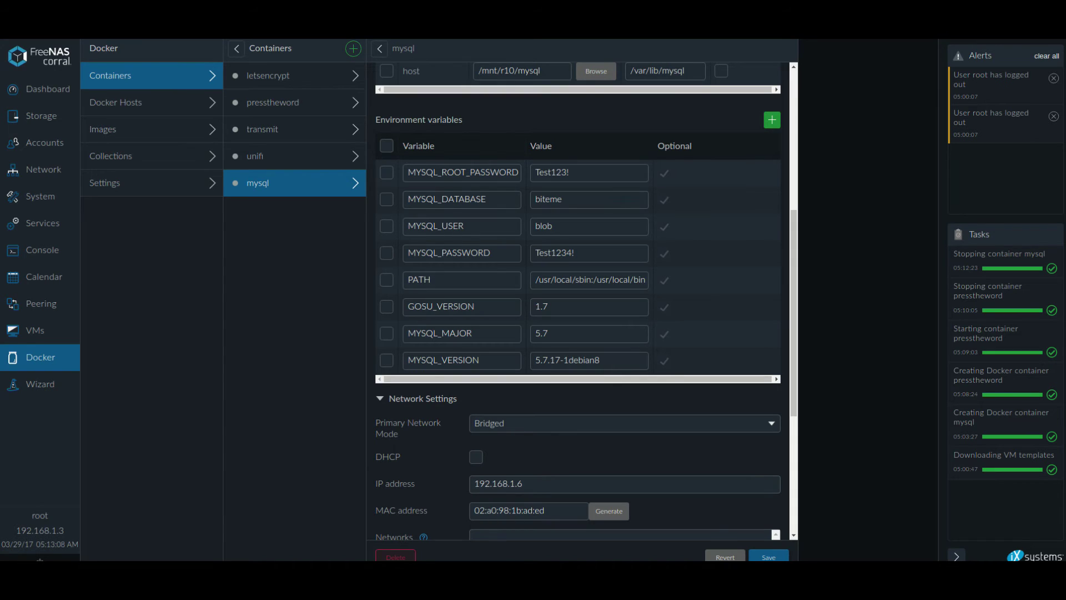
{"action": "scroll", "coordinate": [527, 476], "scroll_direction": "down", "scroll_amount": 3}
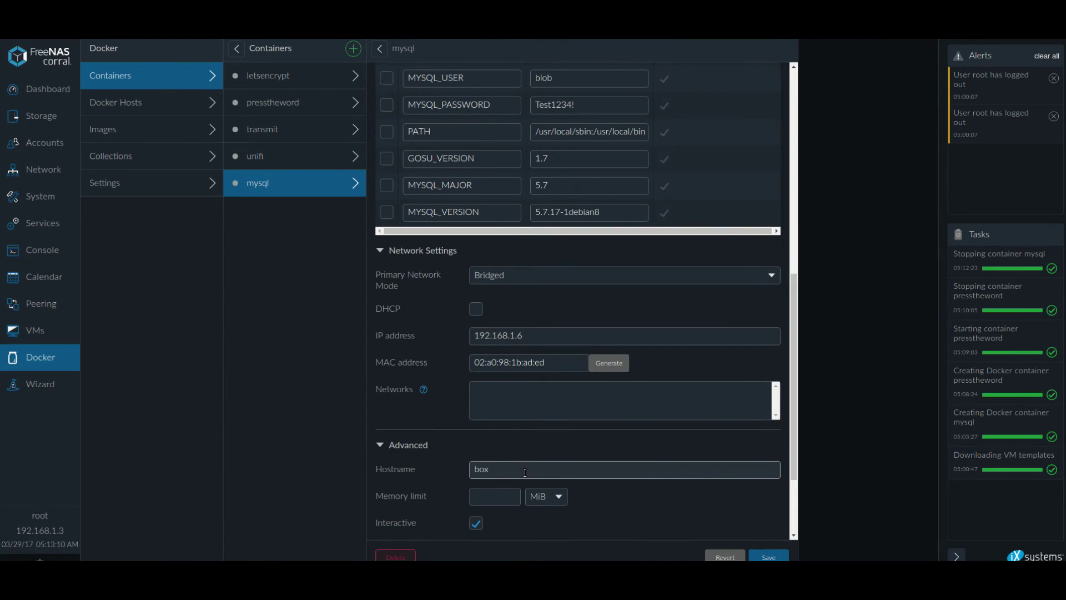
{"action": "double_click", "coordinate": [527, 468]}
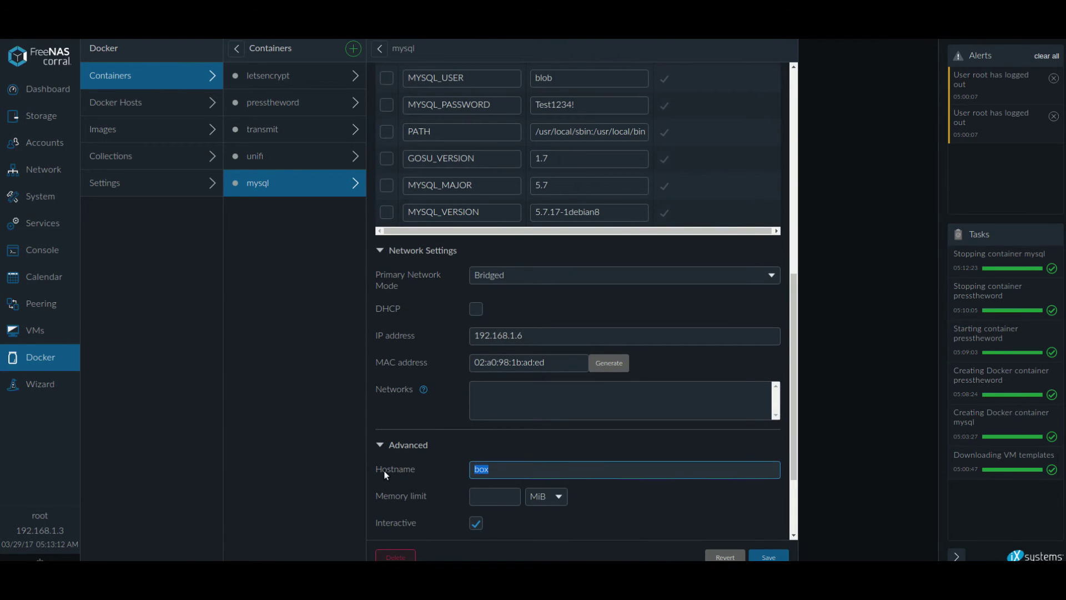
{"action": "type", "text": "mysql"}
{"action": "scroll", "coordinate": [577, 389], "scroll_direction": "down", "scroll_amount": 2}
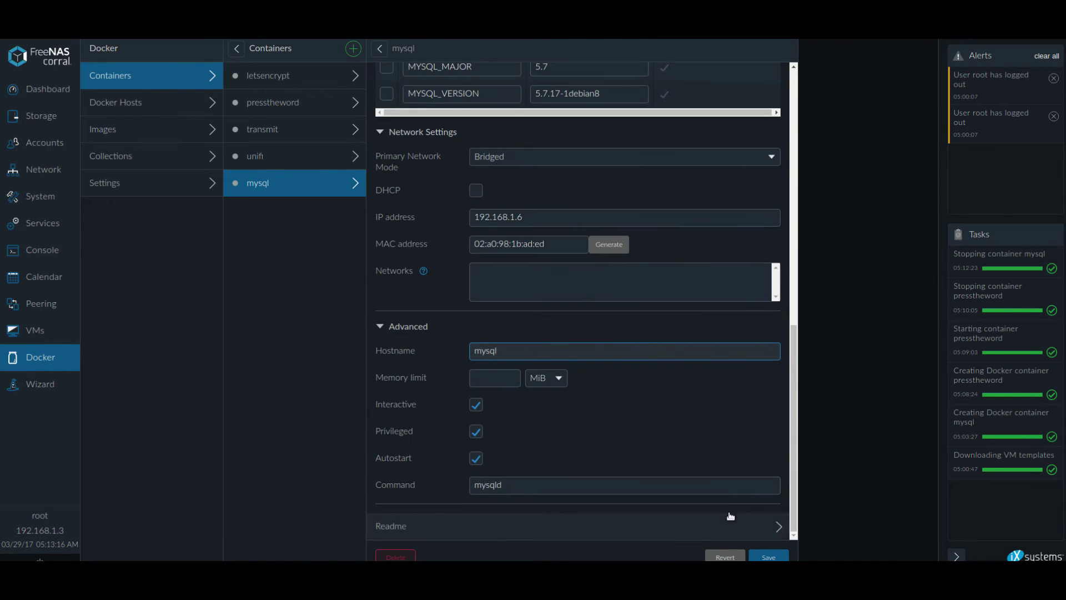
{"action": "left_click", "coordinate": [771, 557]}
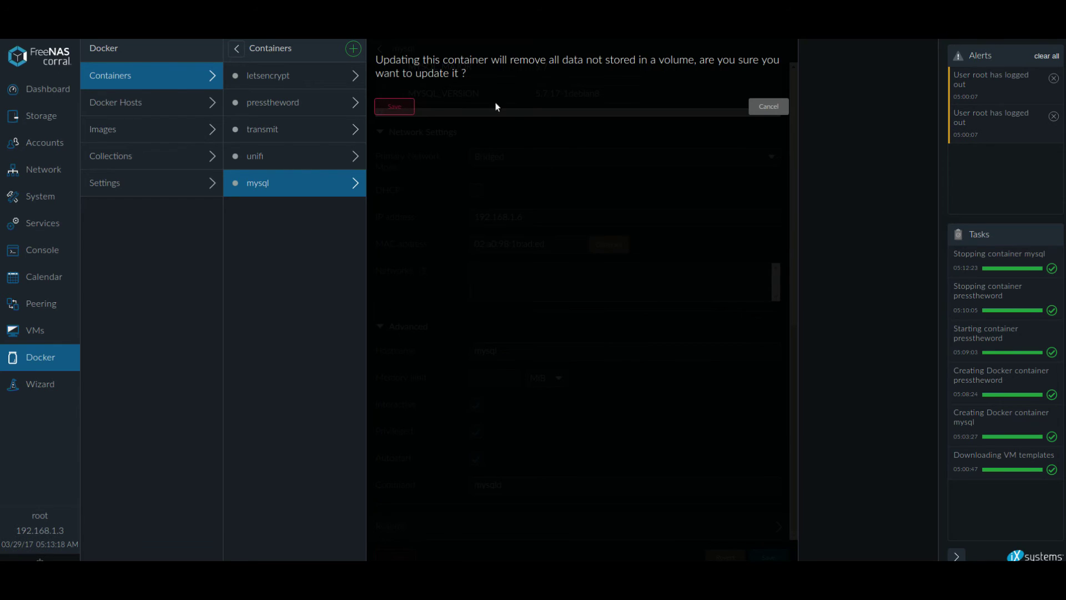
Confirm the mysql container update, then open presstheword and request its deletion.
{"action": "left_click", "coordinate": [398, 109]}
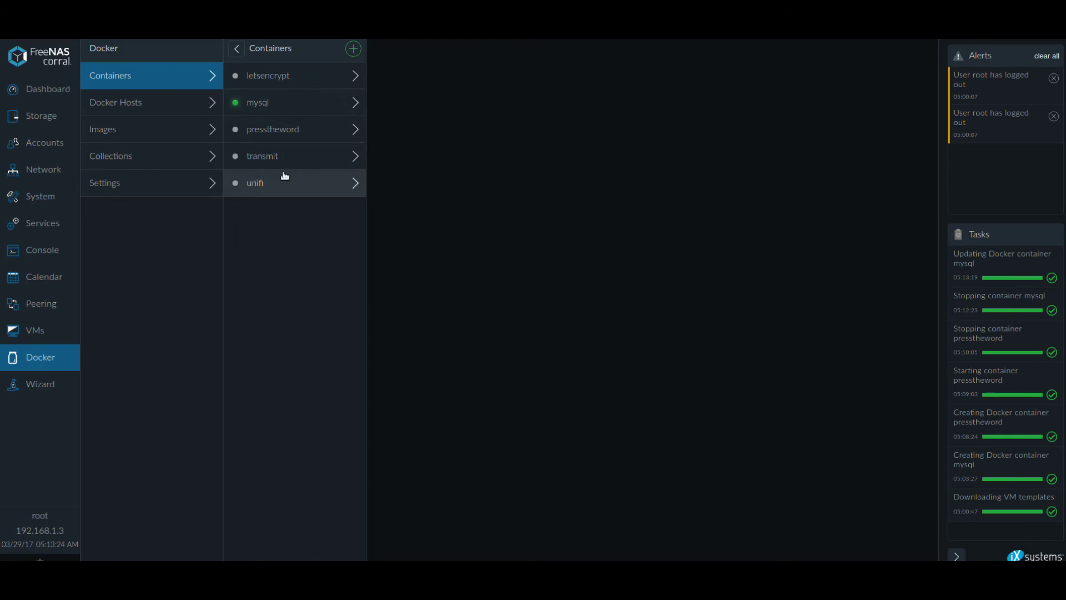
{"action": "left_click", "coordinate": [297, 129]}
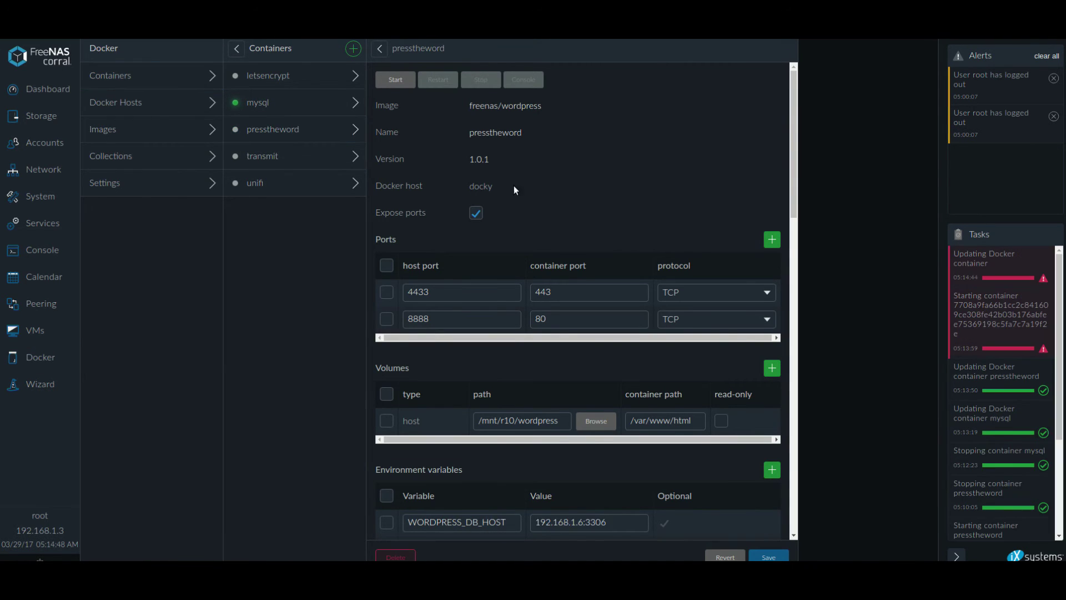
{"action": "scroll", "coordinate": [514, 185], "scroll_direction": "down", "scroll_amount": 3}
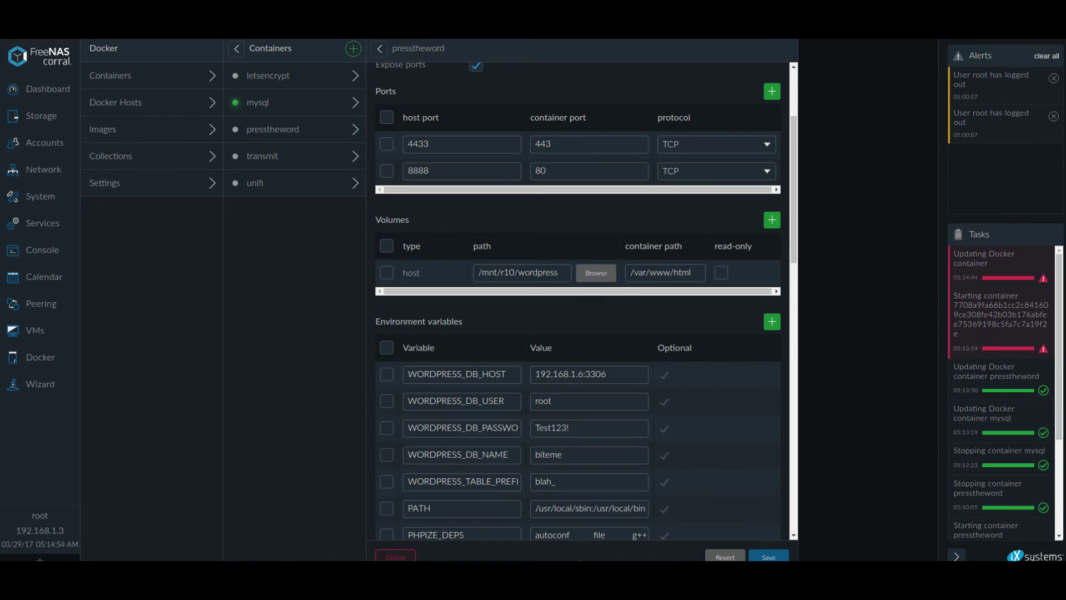
{"action": "left_click", "coordinate": [396, 556]}
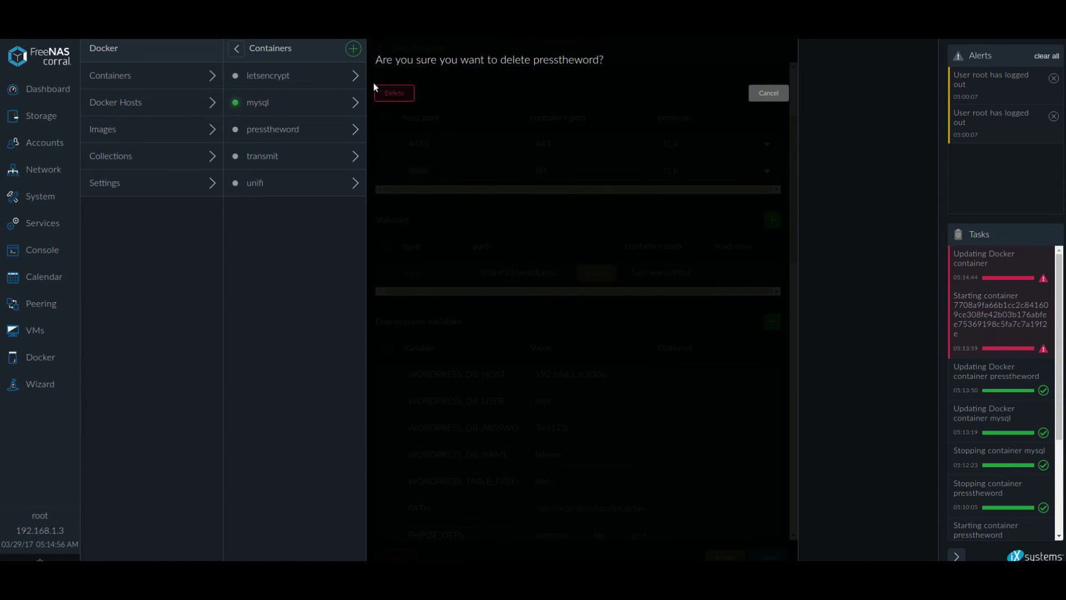
Confirm deleting presstheword and list the old files in /mnt/r10/wordpress.
{"action": "left_click", "coordinate": [395, 93]}
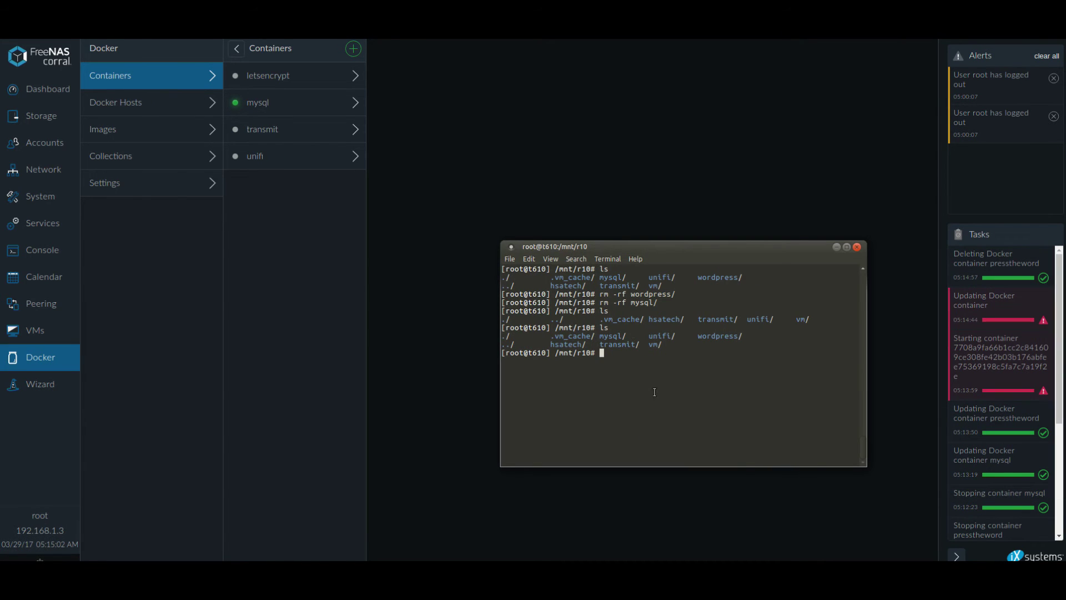
{"action": "type", "text": "cd wordpress/"}
{"action": "key", "text": "Return"}
{"action": "type", "text": "ls"}
{"action": "key", "text": "Return"}
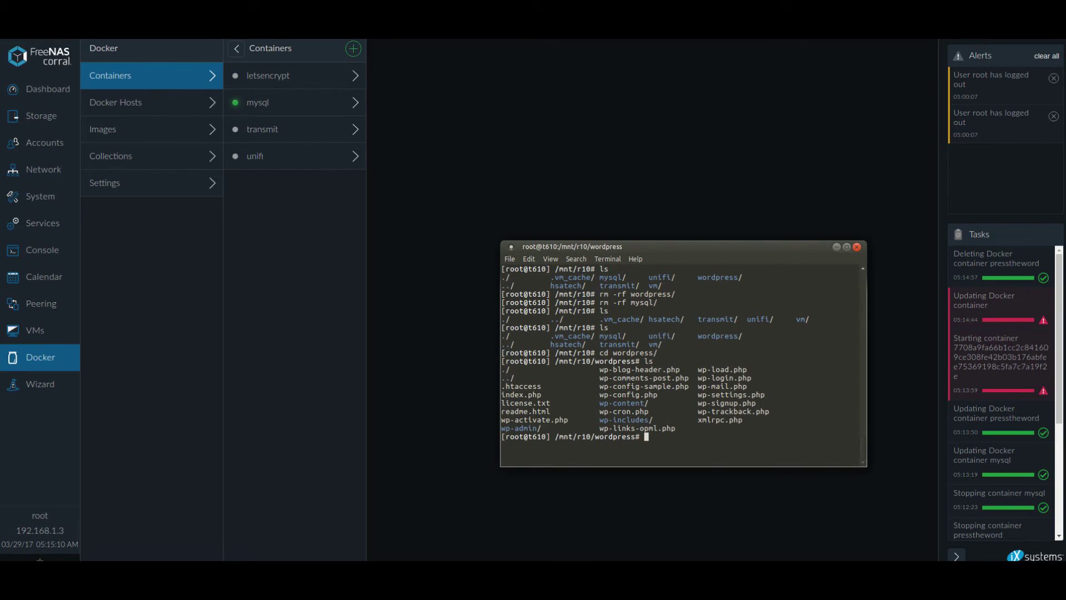
{"action": "type", "text": "cd .."}
{"action": "key", "text": "Return"}
Replace the wordpress folder with an empty one using rm -rf wordpress/ and mkdir wordpress.
{"action": "type", "text": "rm -"}
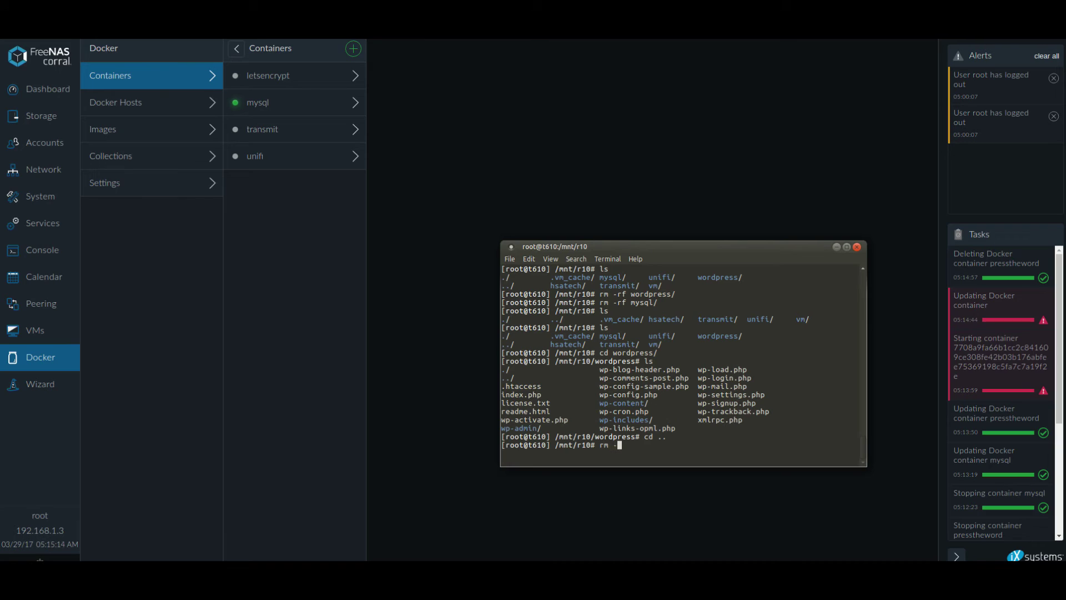
{"action": "type", "text": "rf w"}
{"action": "key", "text": "Tab"}
{"action": "key", "text": "Return"}
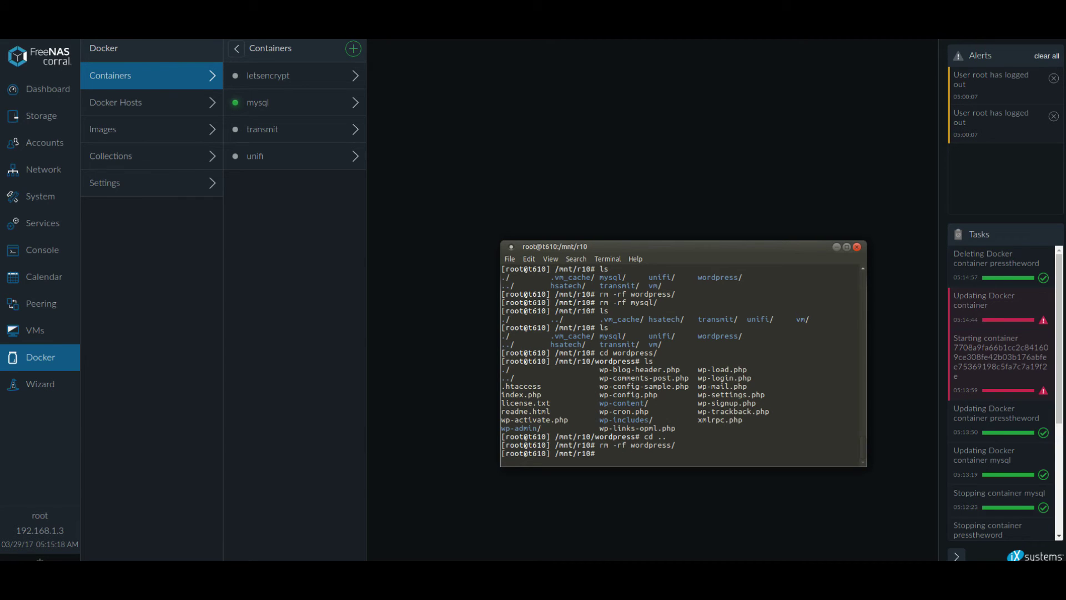
{"action": "type", "text": "mkdir wordpress"}
{"action": "key", "text": "Return"}
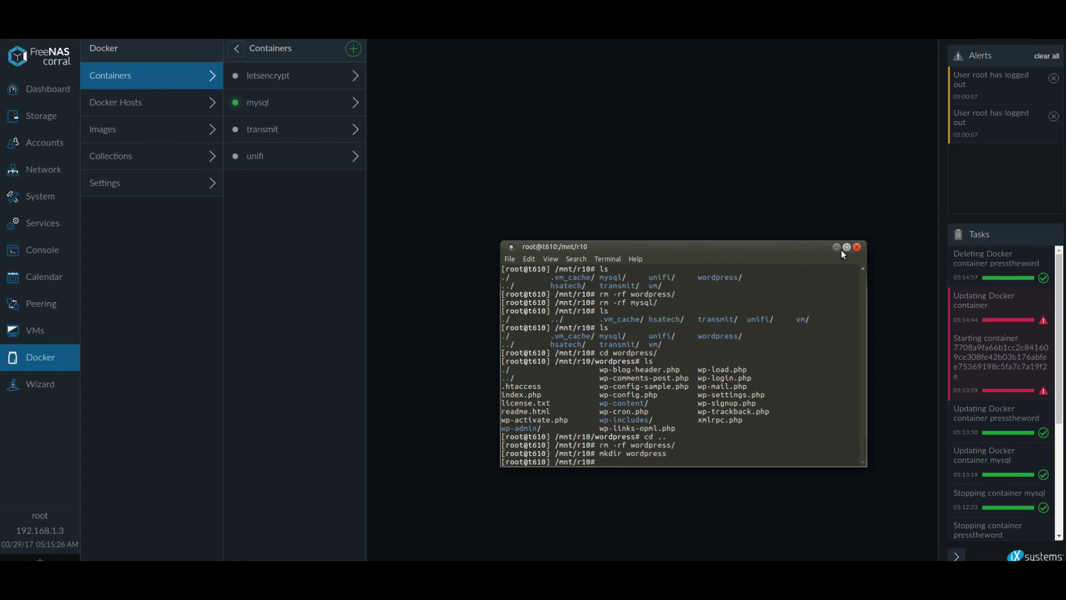
{"action": "left_click", "coordinate": [838, 249]}
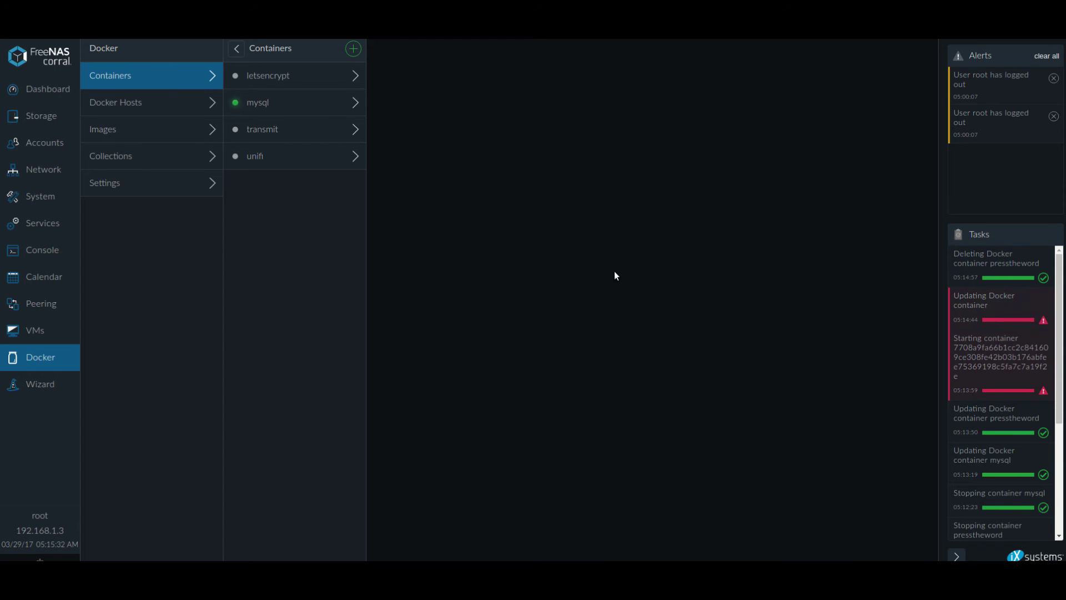
Look over mysql's ports, volumes and bridged network settings, then begin a new container.
{"action": "left_click", "coordinate": [320, 102]}
{"action": "scroll", "coordinate": [647, 424], "scroll_direction": "down", "scroll_amount": 4}
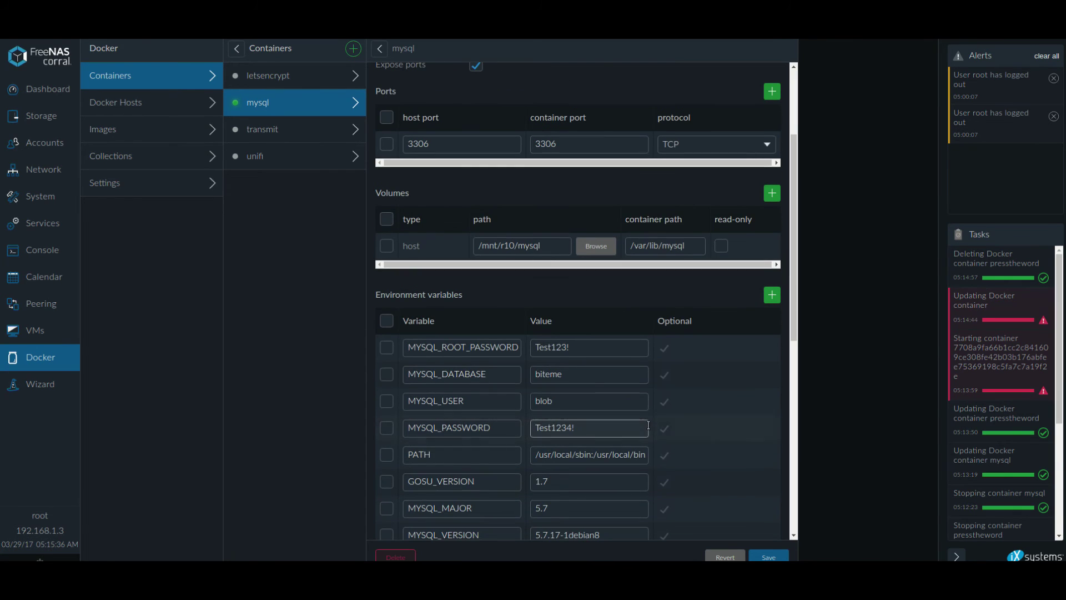
{"action": "scroll", "coordinate": [688, 181], "scroll_direction": "up", "scroll_amount": 4}
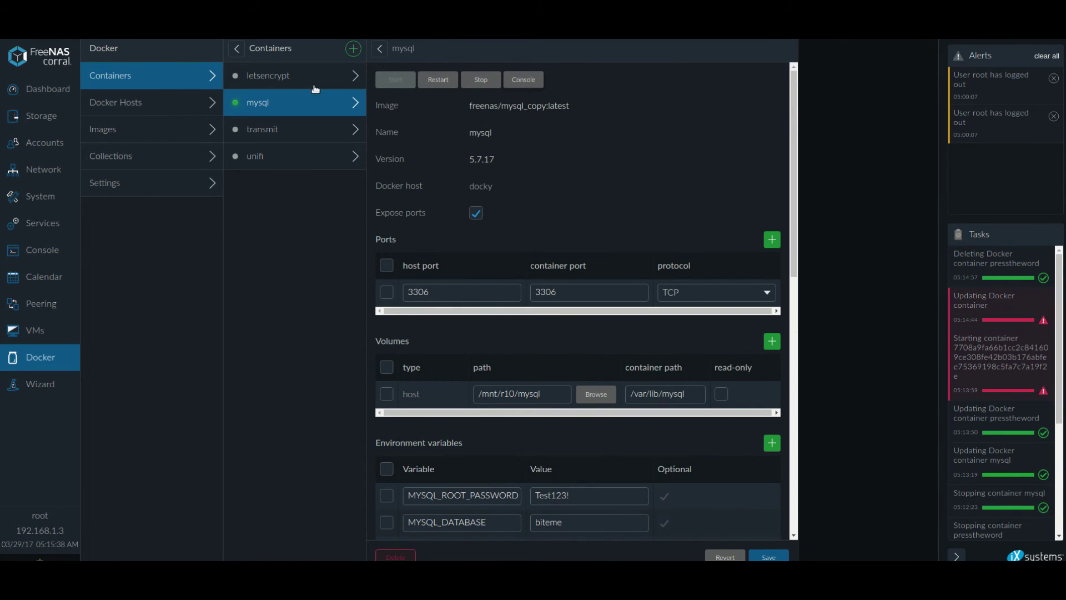
{"action": "scroll", "coordinate": [595, 438], "scroll_direction": "down", "scroll_amount": 1}
{"action": "scroll", "coordinate": [596, 438], "scroll_direction": "down", "scroll_amount": 9}
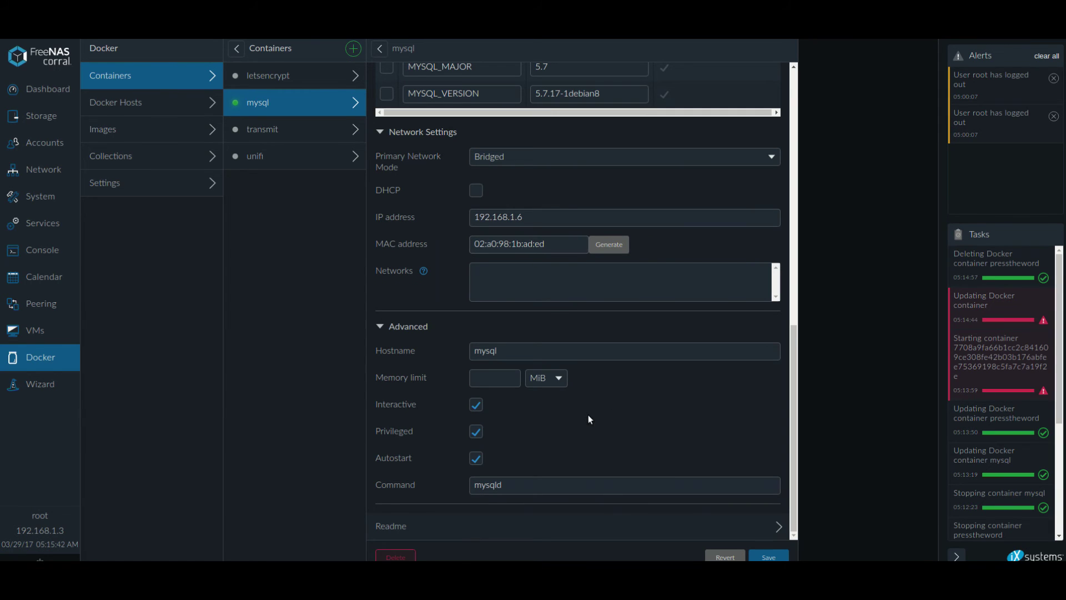
{"action": "scroll", "coordinate": [523, 412], "scroll_direction": "up", "scroll_amount": 10}
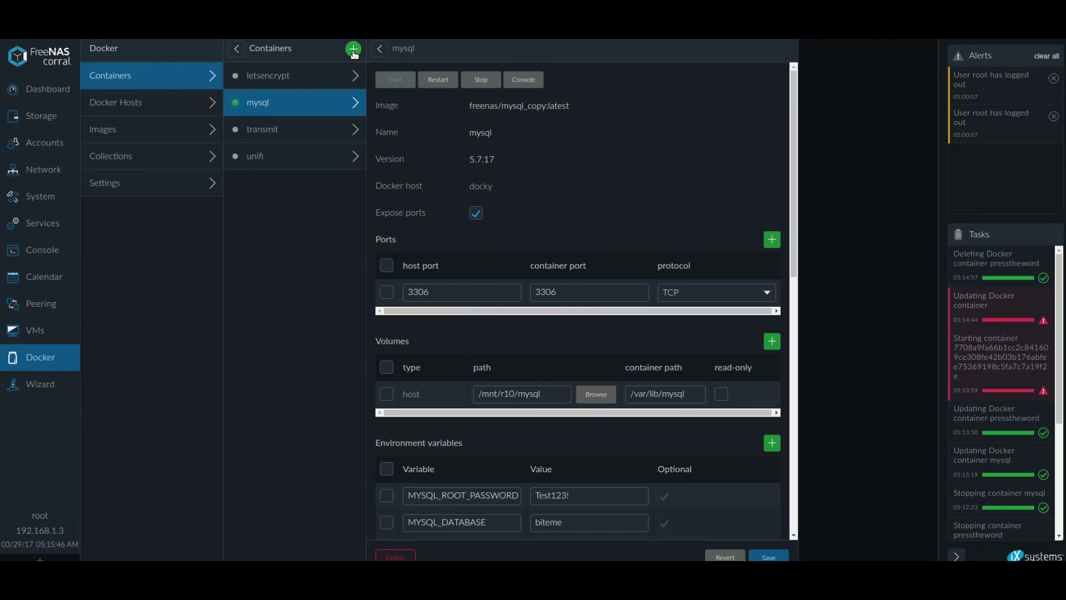
{"action": "left_click", "coordinate": [353, 48]}
Pick the freenas wordpress image, name the container press, and run it on host docky.
{"action": "left_click", "coordinate": [440, 78]}
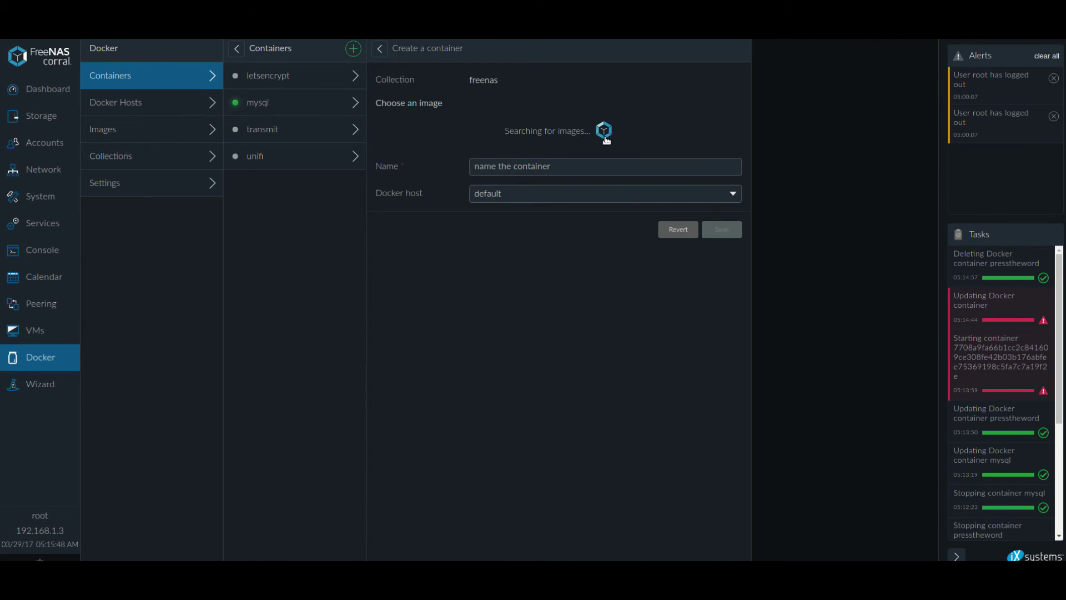
{"action": "left_click", "coordinate": [428, 267]}
{"action": "left_click", "coordinate": [578, 352]}
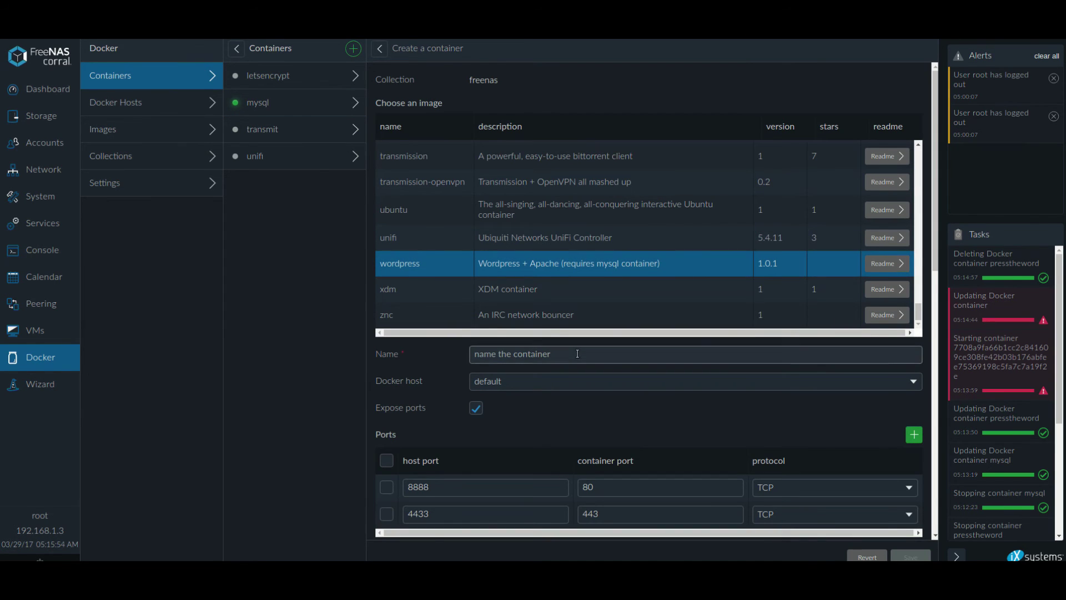
{"action": "type", "text": "preee"}
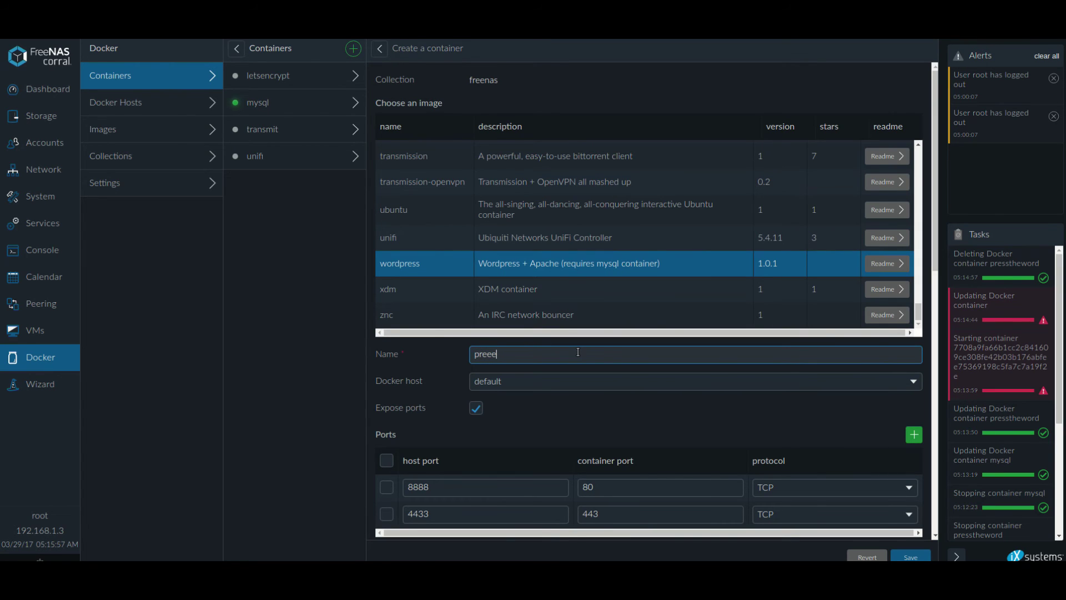
{"action": "key", "text": "BackSpace"}
{"action": "left_click", "coordinate": [633, 382]}
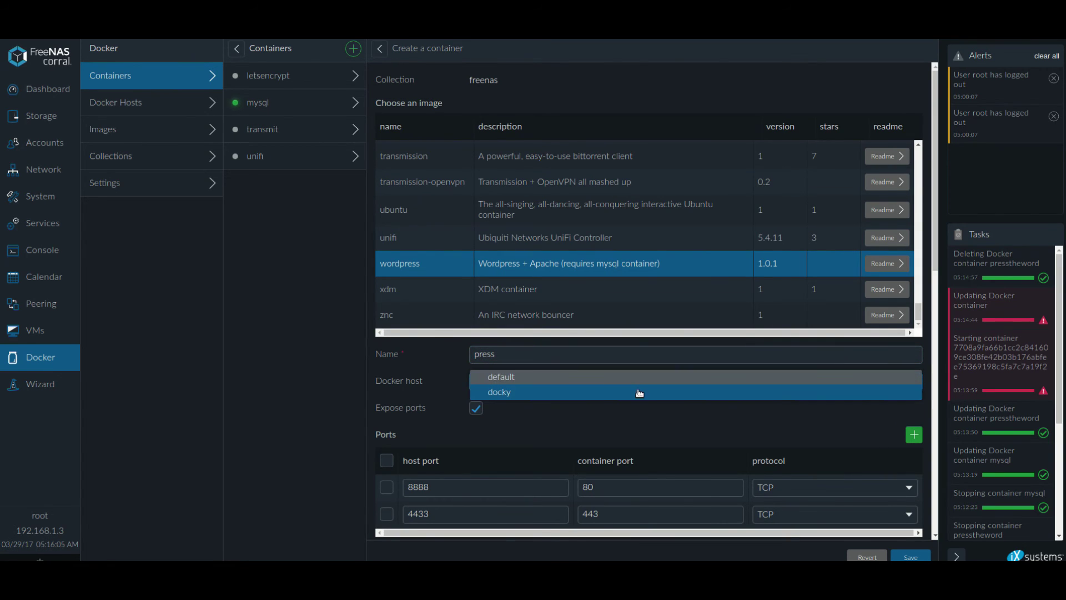
{"action": "left_click", "coordinate": [638, 392]}
Add a volume mapping /mnt/r10/wordpress/ to /var/www/html/ in the container.
{"action": "scroll", "coordinate": [639, 393], "scroll_direction": "down", "scroll_amount": 4}
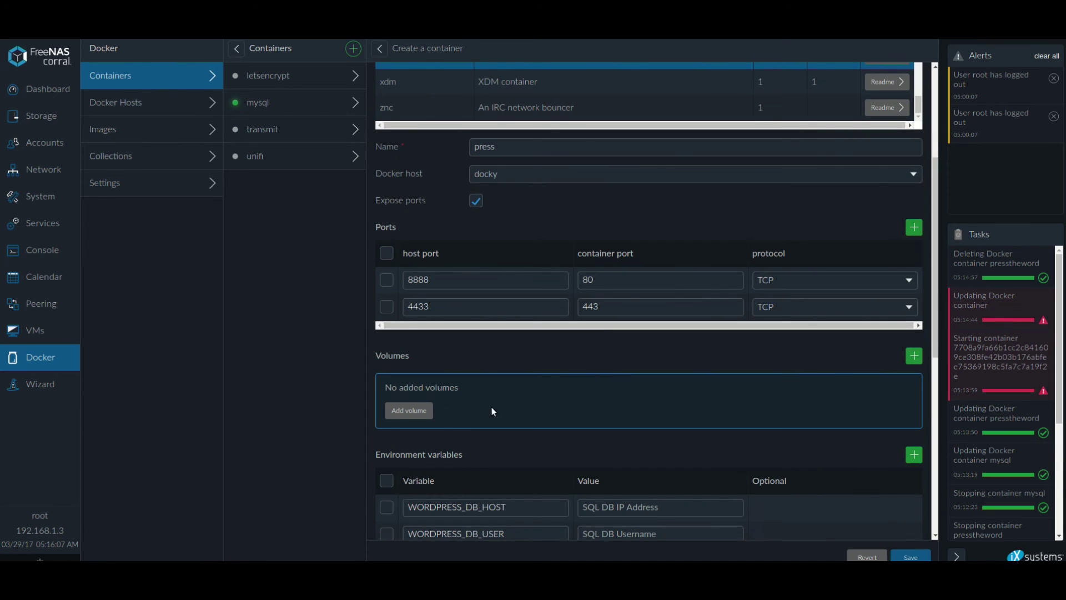
{"action": "left_click", "coordinate": [408, 411]}
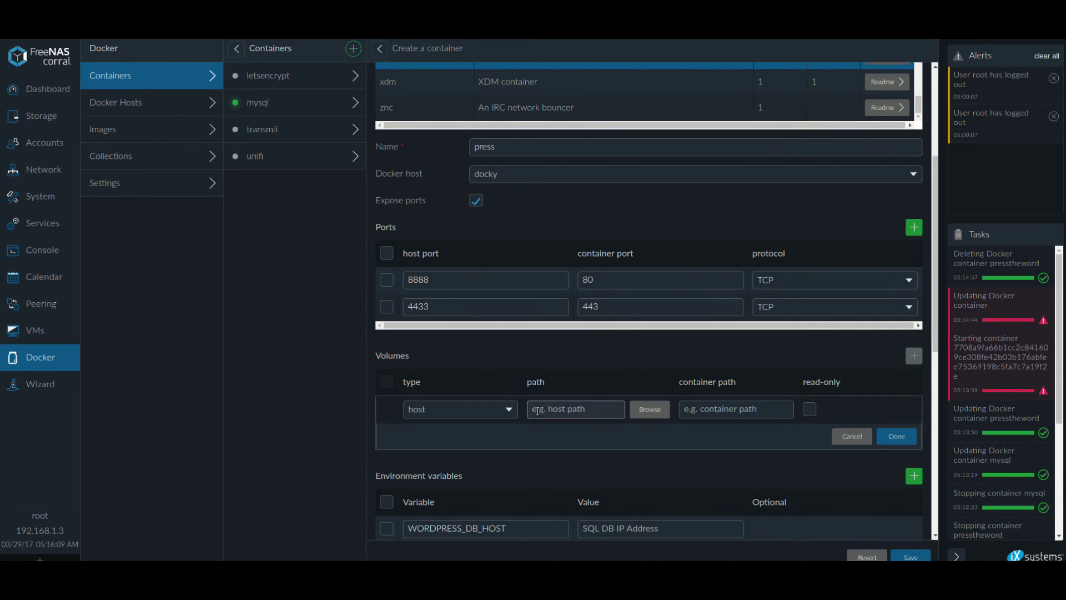
{"action": "left_click", "coordinate": [472, 410]}
{"action": "left_click", "coordinate": [565, 407]}
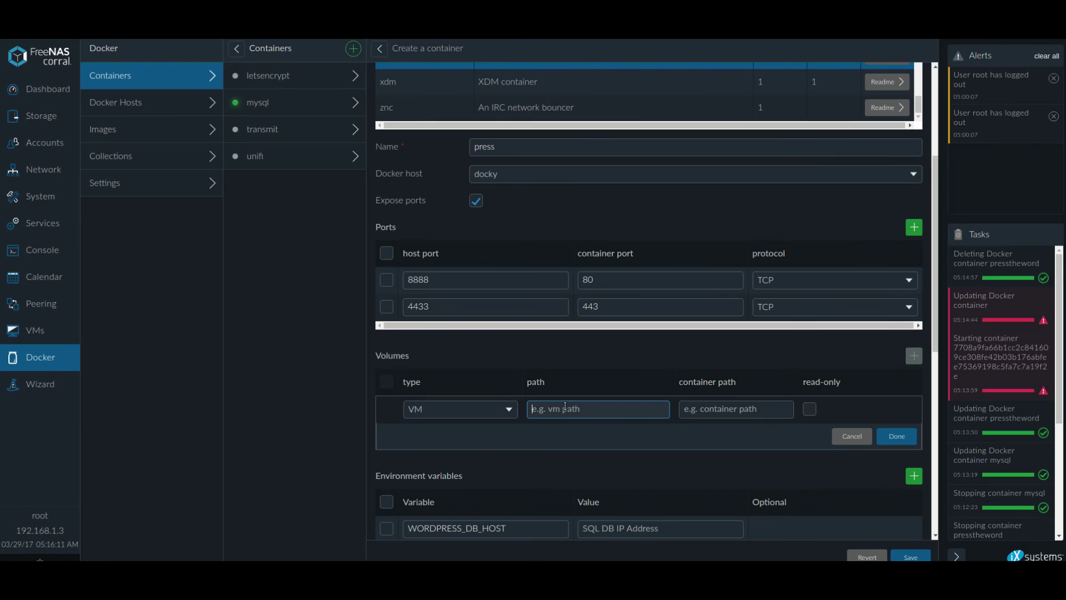
{"action": "type", "text": "/"}
{"action": "type", "text": "mnt"}
{"action": "type", "text": "/"}
{"action": "type", "text": "r1s"}
{"action": "type", "text": "/wordpress/"}
{"action": "left_click", "coordinate": [753, 412]}
{"action": "type", "text": "/var/"}
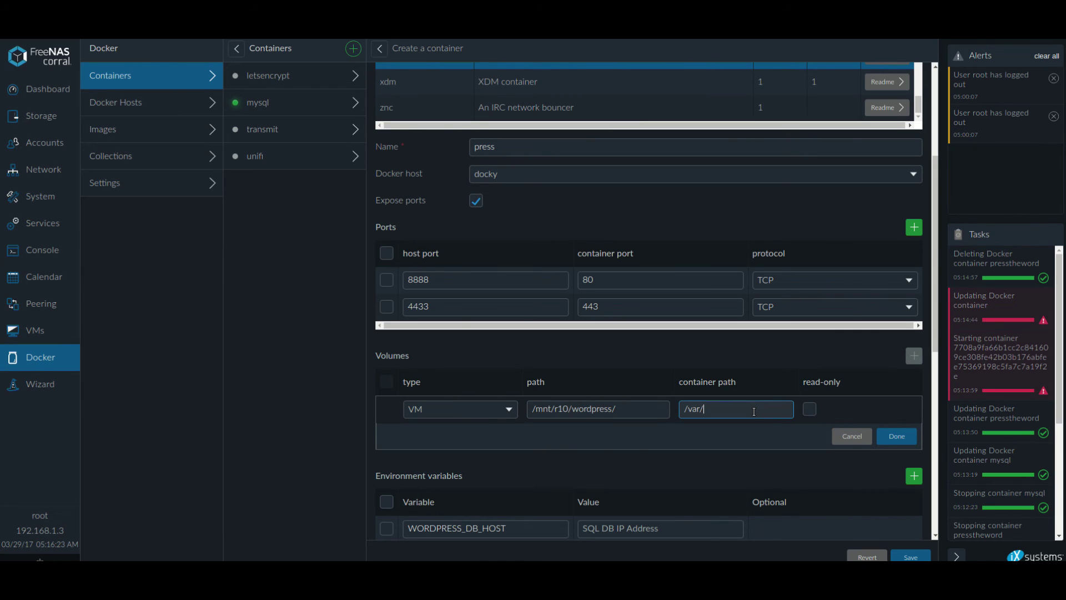
{"action": "type", "text": "www/html/"}
{"action": "left_click", "coordinate": [894, 437]}
{"action": "scroll", "coordinate": [809, 439], "scroll_direction": "down", "scroll_amount": 4}
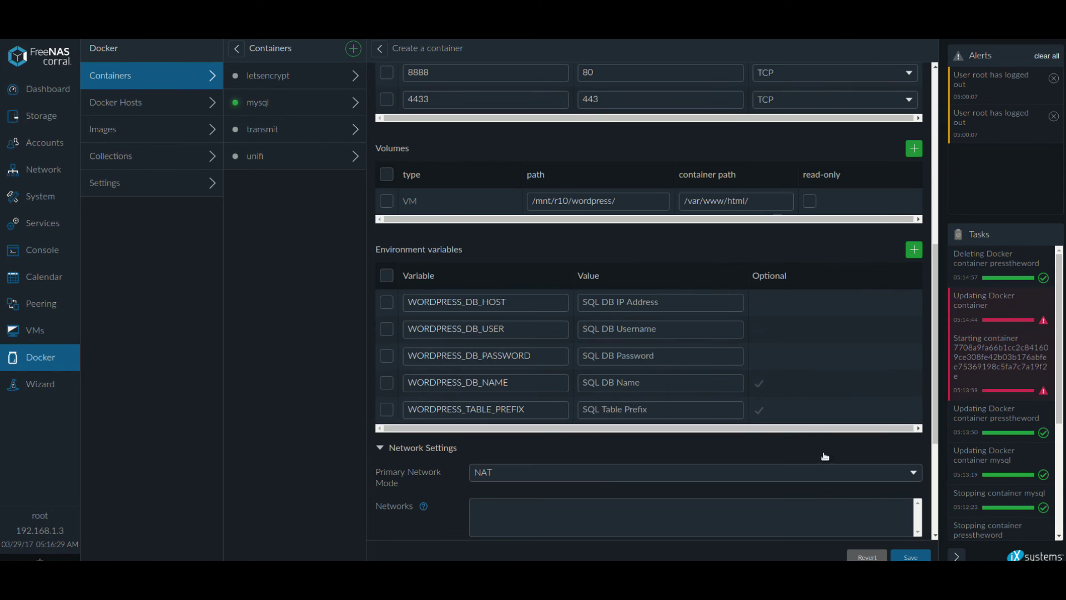
Set the WordPress DB host to 192.168.1.6:3306, user to root, and enter the database password.
{"action": "left_click", "coordinate": [689, 300]}
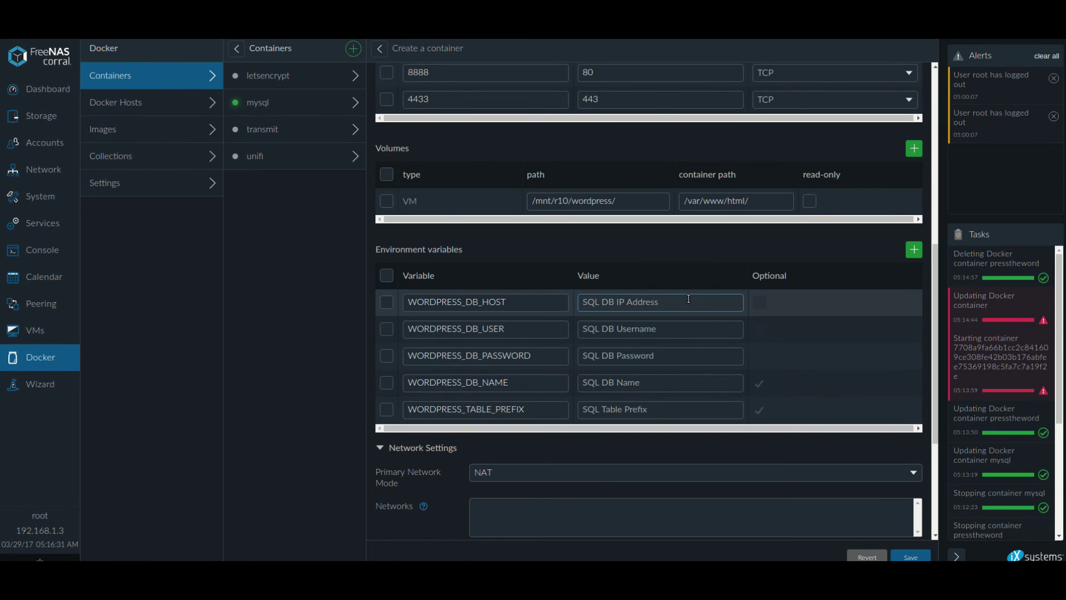
{"action": "type", "text": "192.168.1.6:3306"}
{"action": "left_click", "coordinate": [694, 325]}
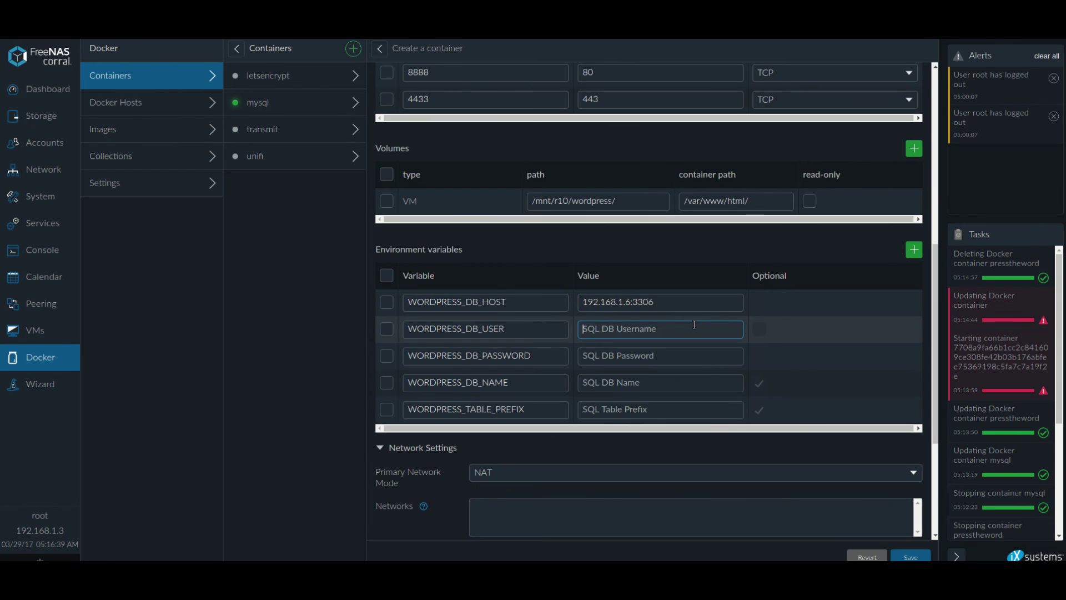
{"action": "type", "text": "root"}
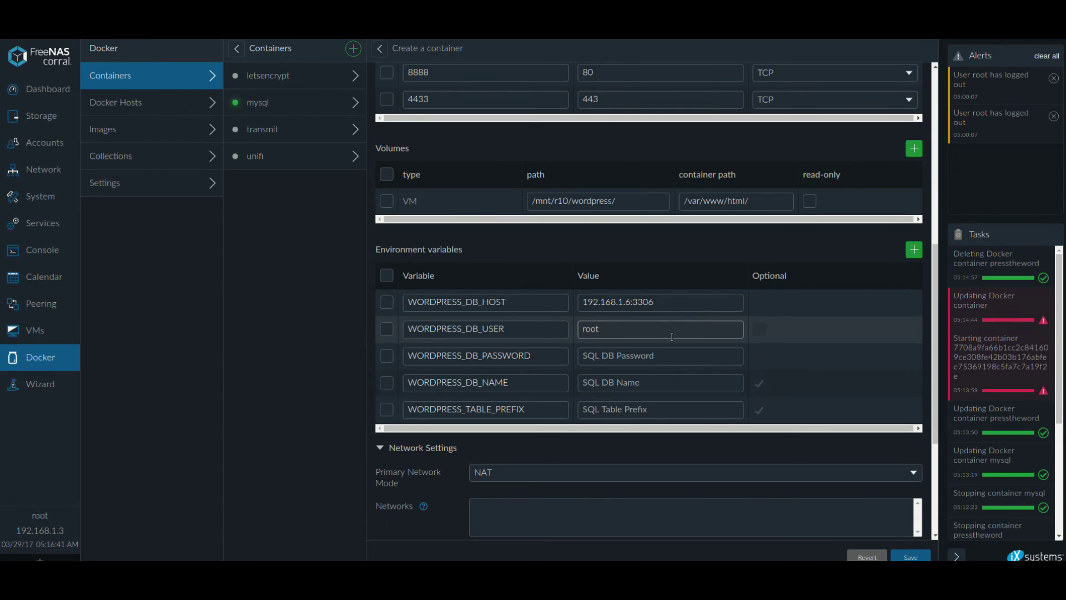
{"action": "left_click", "coordinate": [660, 356]}
{"action": "type", "text": "Tes"}
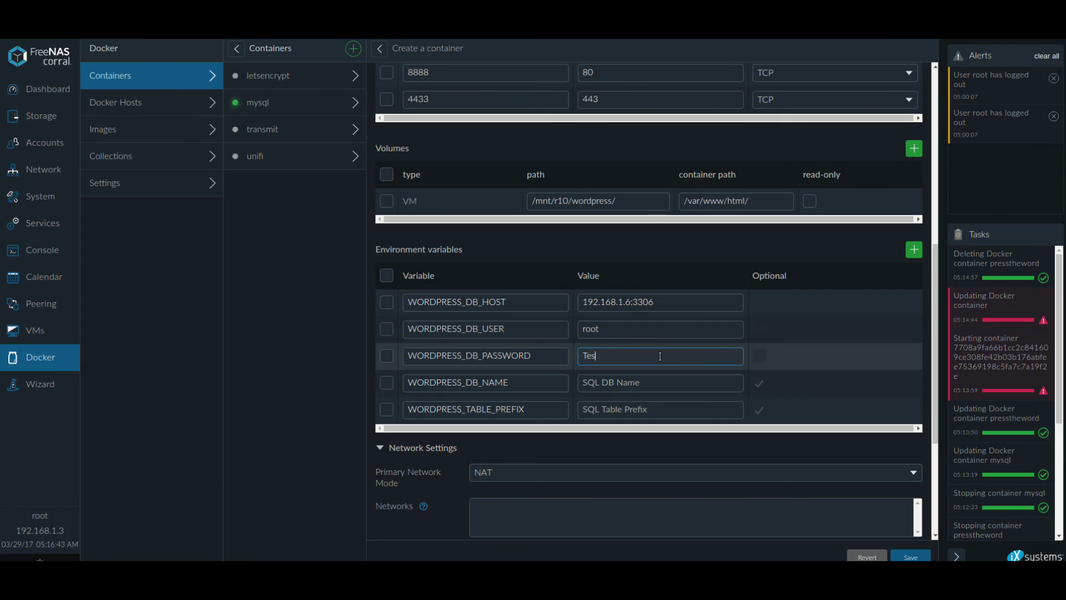
{"action": "type", "text": "t123!"}
Fill WORDPRESS_DB_NAME with biteme and WORDPRESS_TABLE_PREFIX with blah_.
{"action": "left_click", "coordinate": [667, 386]}
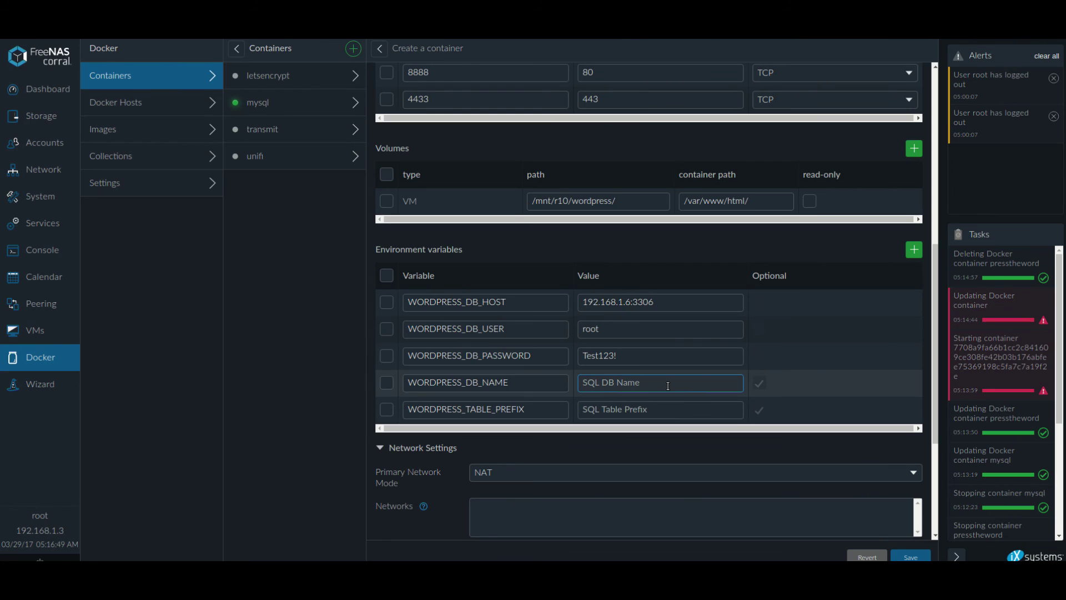
{"action": "type", "text": "biteme"}
{"action": "left_click", "coordinate": [666, 409]}
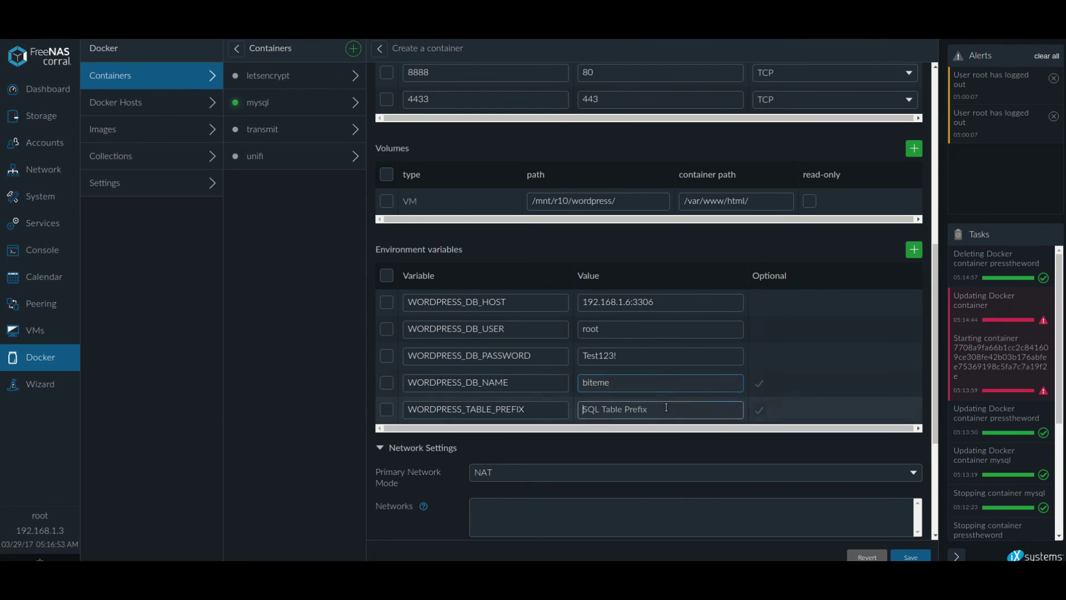
{"action": "type", "text": "blah_"}
{"action": "scroll", "coordinate": [666, 408], "scroll_direction": "down", "scroll_amount": 3}
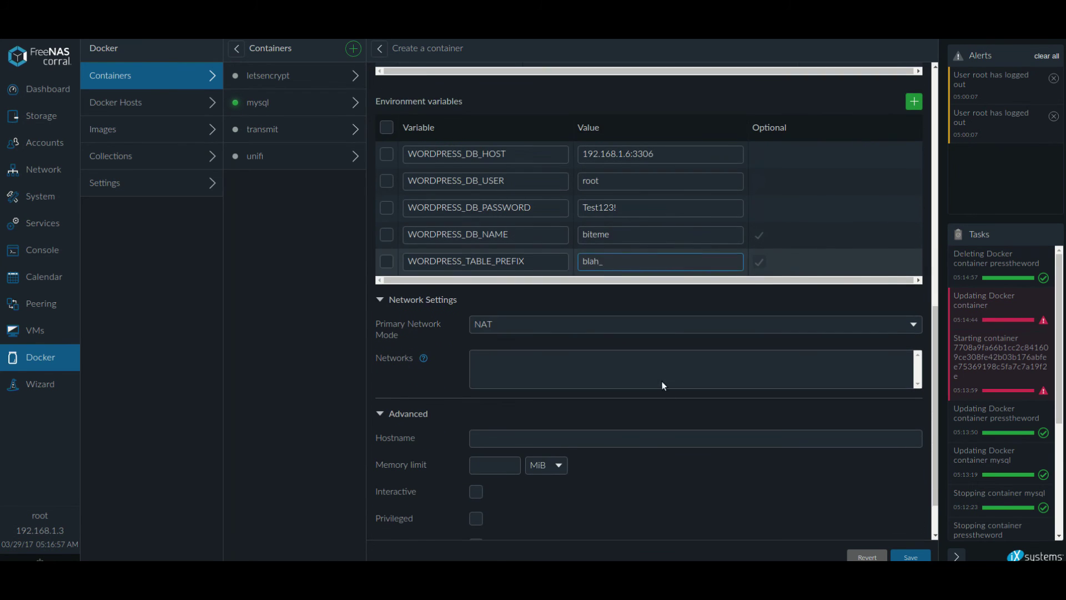
Switch the press container to bridged networking with static IP 192.168.1.10 and a generated MAC.
{"action": "left_click", "coordinate": [624, 326]}
{"action": "left_click", "coordinate": [625, 326]}
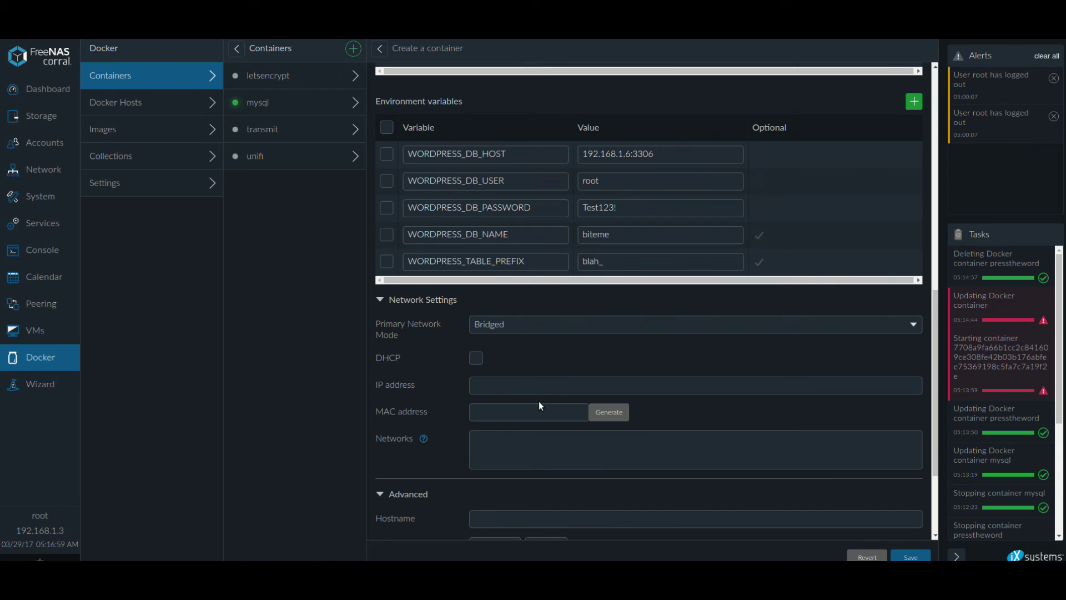
{"action": "left_click", "coordinate": [533, 385]}
{"action": "type", "text": "192.168.1.10"}
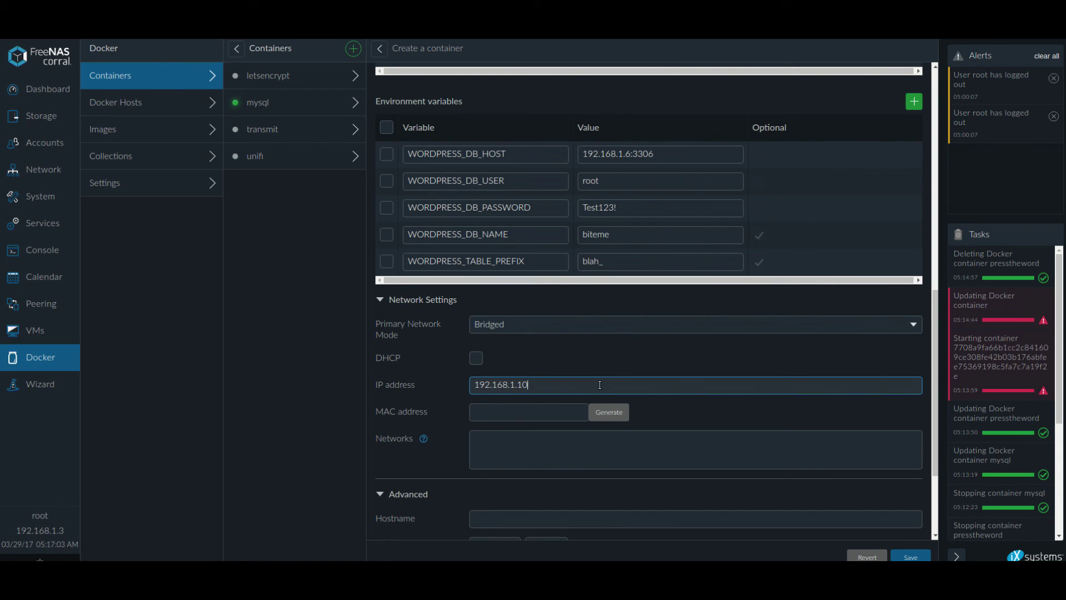
{"action": "left_click", "coordinate": [609, 412]}
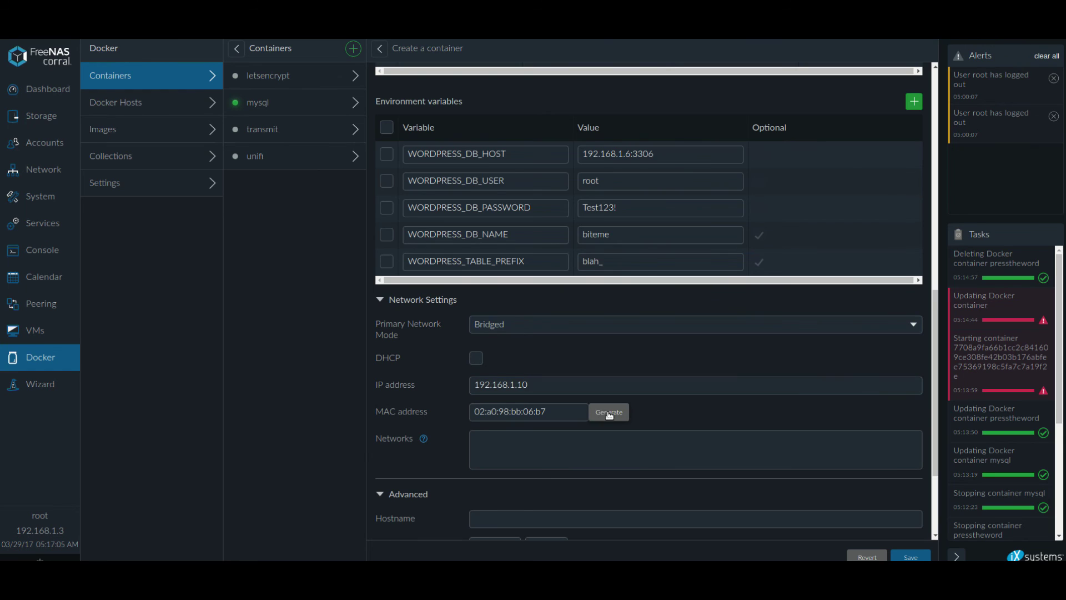
Set hostname biteme.you, enable Interactive and Privileged, disable Autostart, and save the container.
{"action": "scroll", "coordinate": [588, 411], "scroll_direction": "down", "scroll_amount": 5}
{"action": "left_click", "coordinate": [576, 378]}
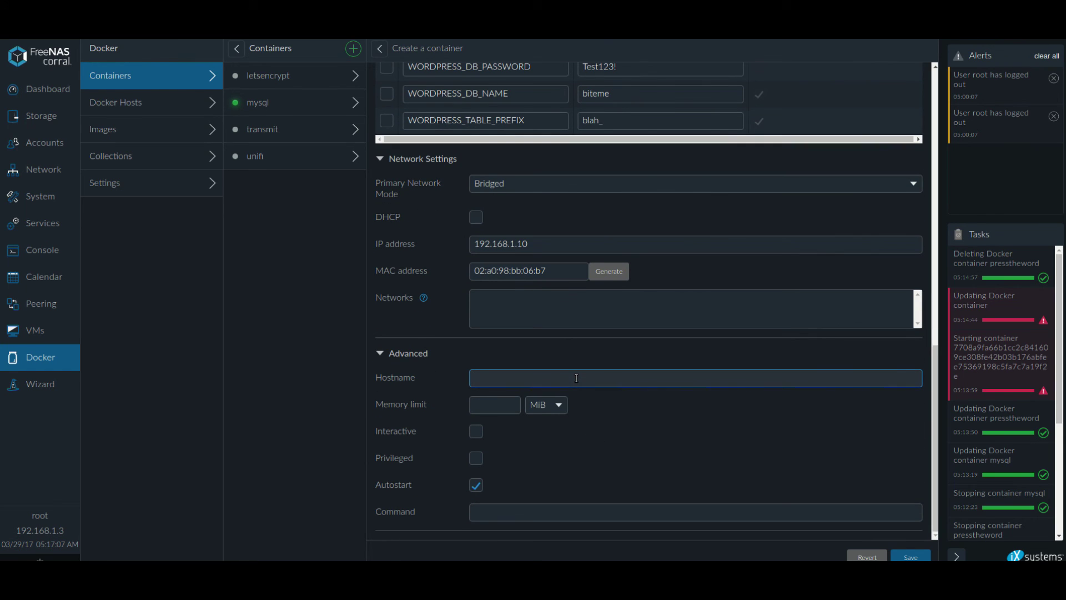
{"action": "type", "text": "biteme.you"}
{"action": "key", "text": "Tab"}
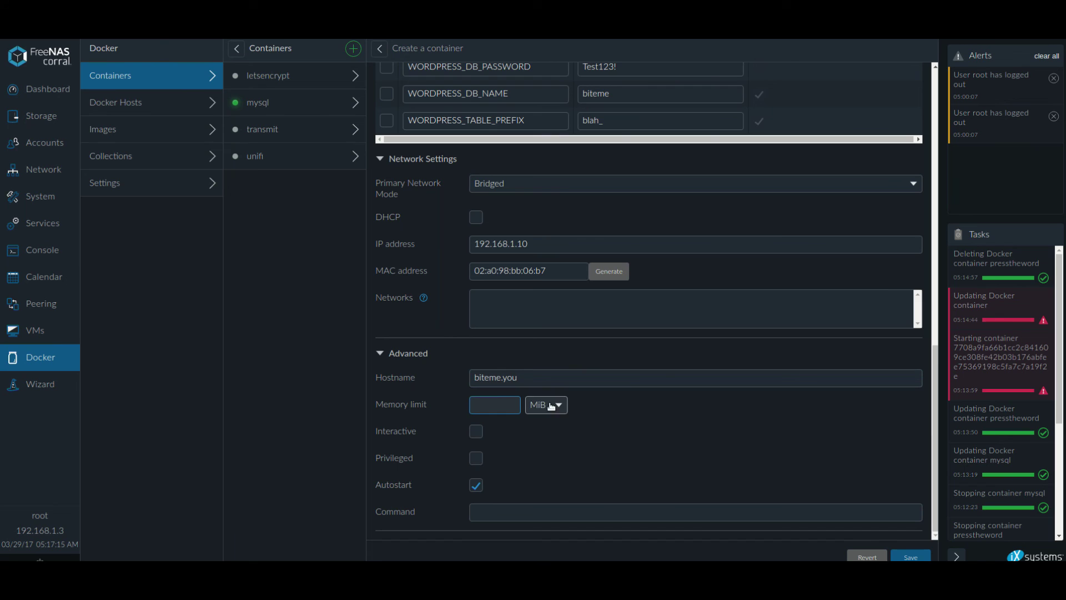
{"action": "left_click", "coordinate": [476, 431]}
{"action": "left_click", "coordinate": [476, 458]}
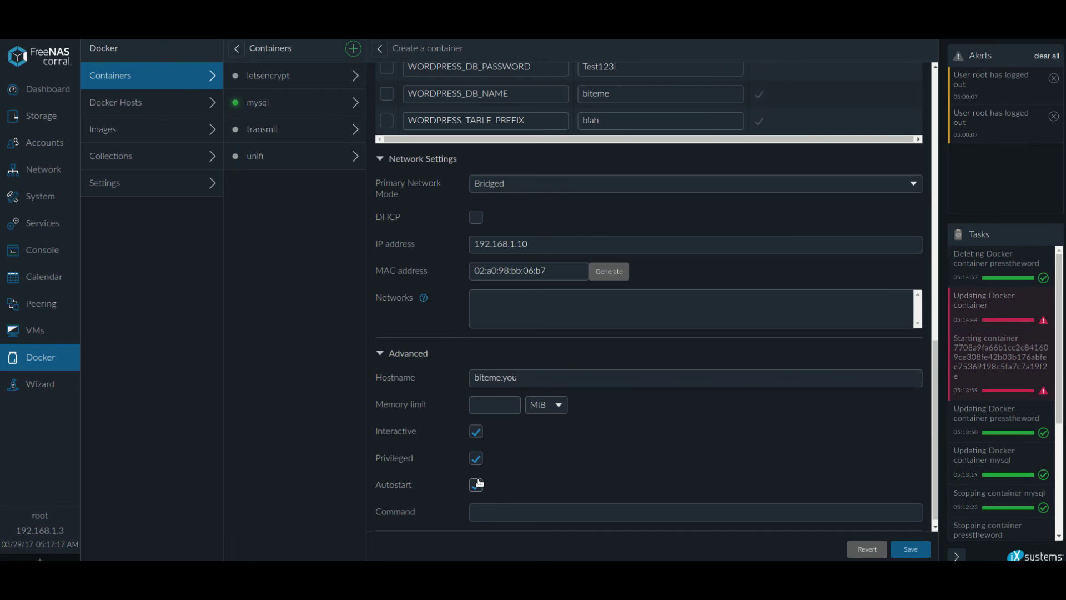
{"action": "left_click", "coordinate": [476, 485]}
{"action": "left_click", "coordinate": [910, 548]}
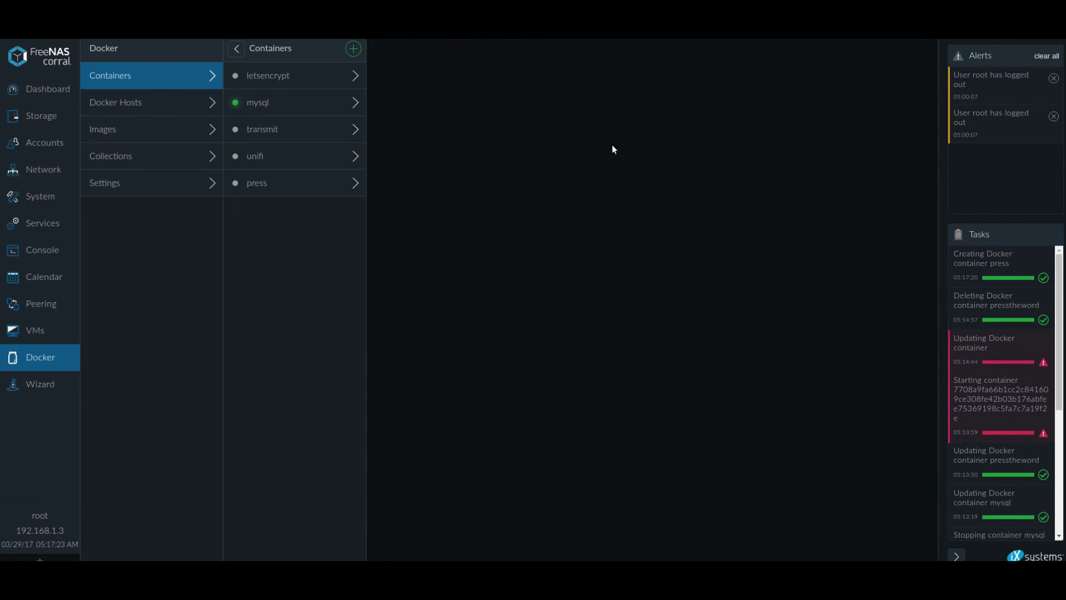
Review the press container's settings in the Containers list and start it.
{"action": "left_click", "coordinate": [300, 183]}
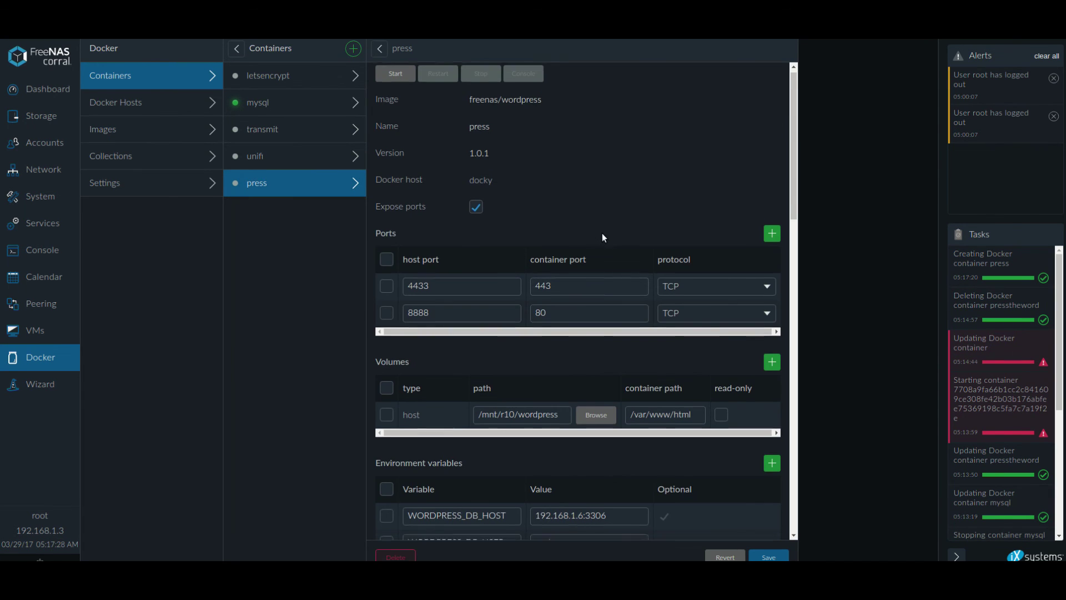
{"action": "scroll", "coordinate": [604, 332], "scroll_direction": "down", "scroll_amount": 4}
{"action": "scroll", "coordinate": [703, 339], "scroll_direction": "down", "scroll_amount": 3}
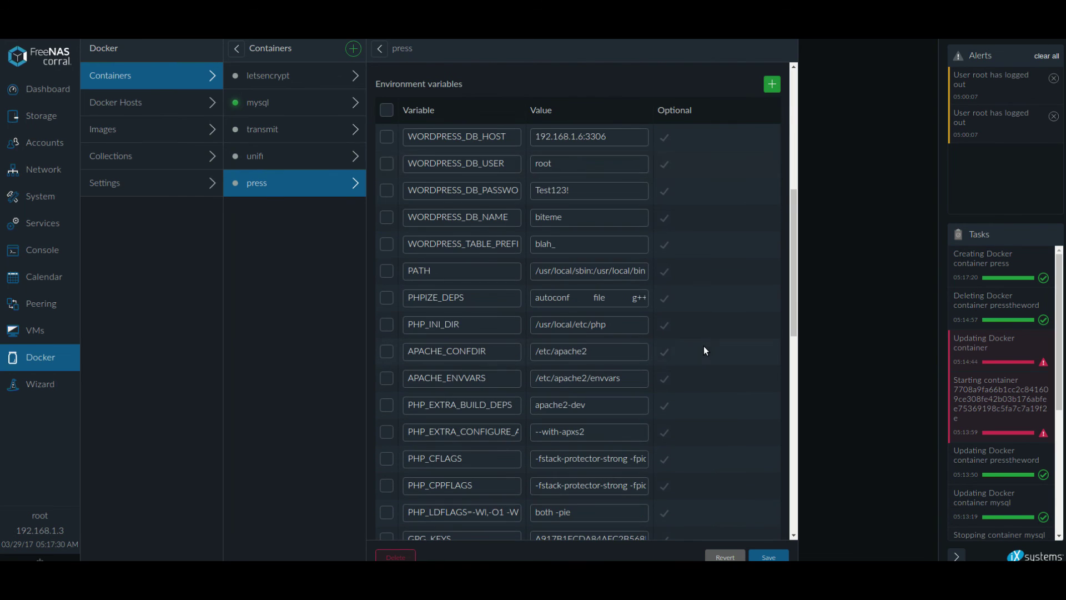
{"action": "scroll", "coordinate": [704, 345], "scroll_direction": "up", "scroll_amount": 7}
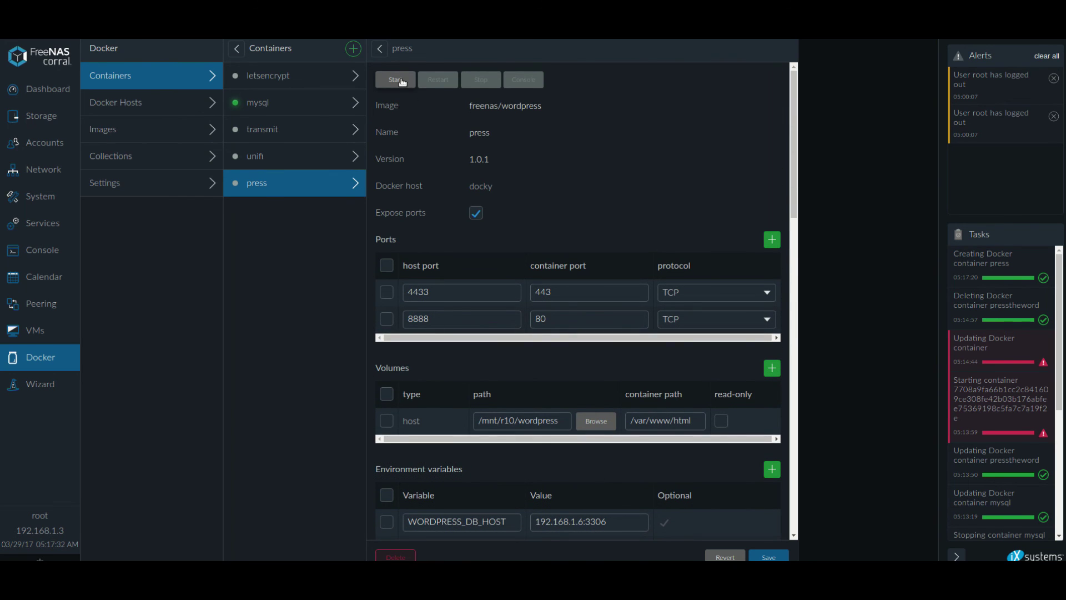
{"action": "left_click", "coordinate": [400, 80]}
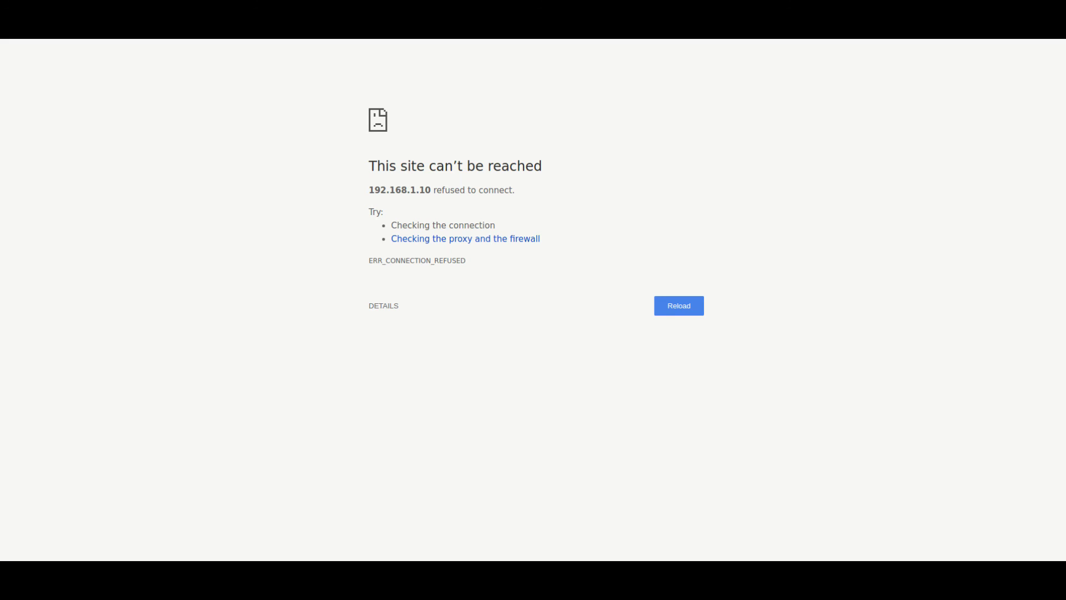
Load 192.168.1.10 in the browser to reach the new WordPress site.
{"action": "key", "text": "ctrl+l"}
{"action": "type", "text": "192.168.1."}
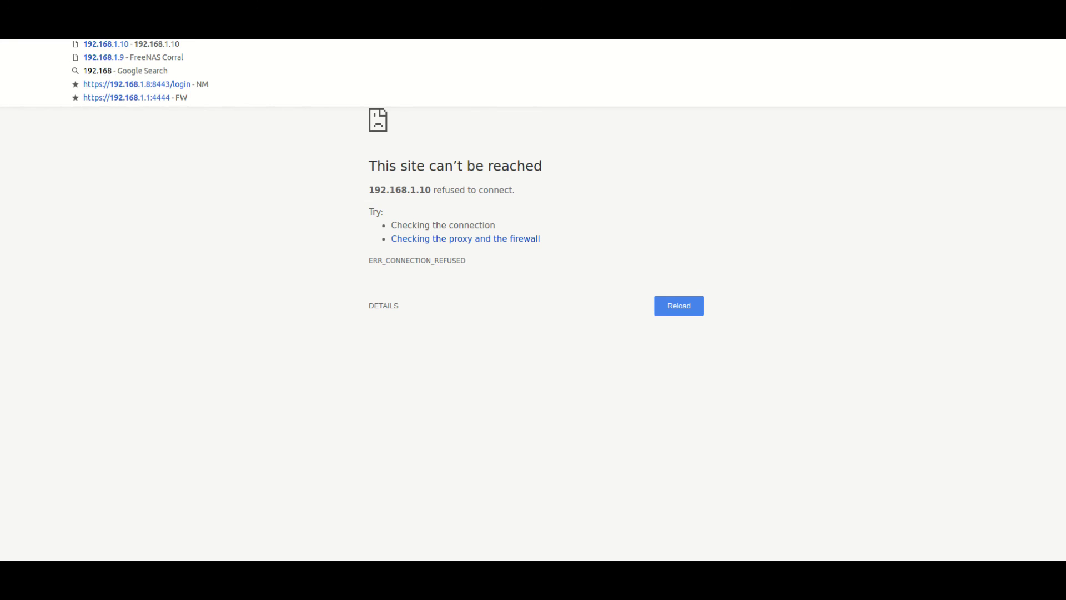
{"action": "type", "text": "10"}
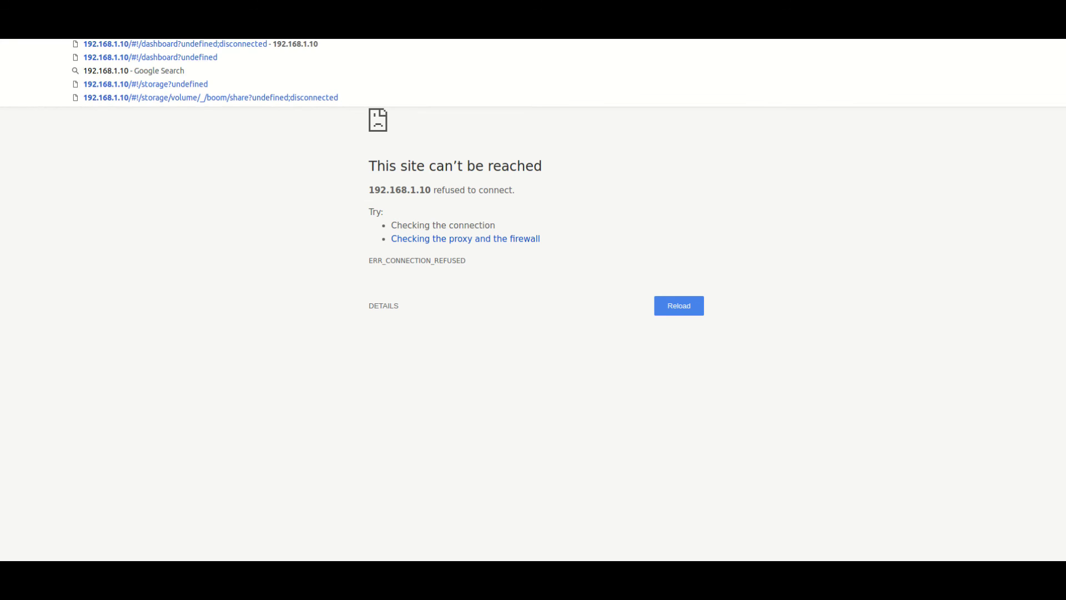
{"action": "key", "text": "Return"}
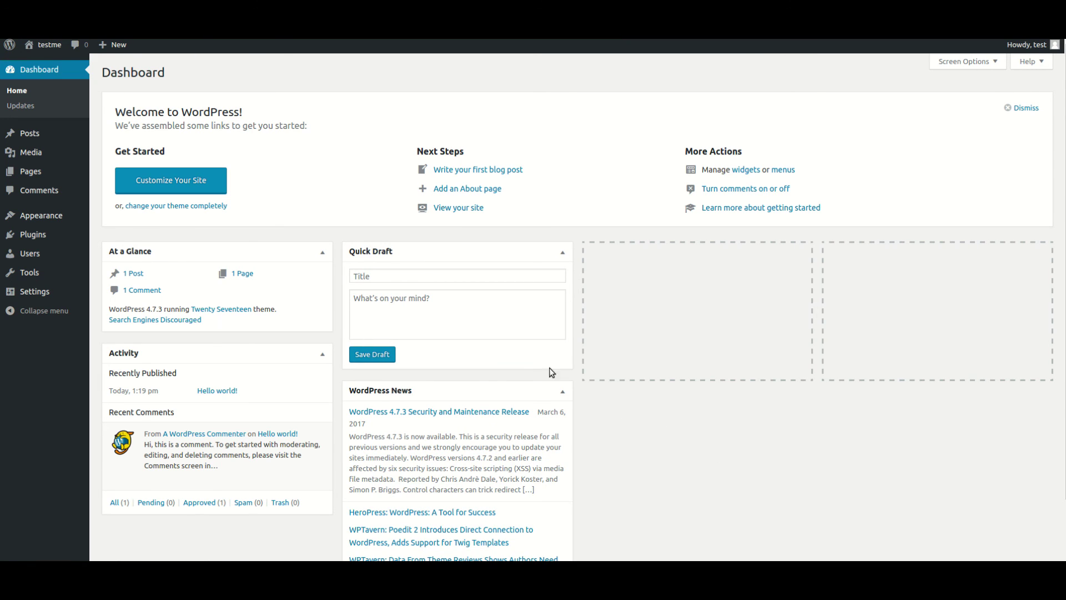
Visit the testme site's front page and scroll through the Hello world! post and sidebar.
{"action": "left_click", "coordinate": [55, 51]}
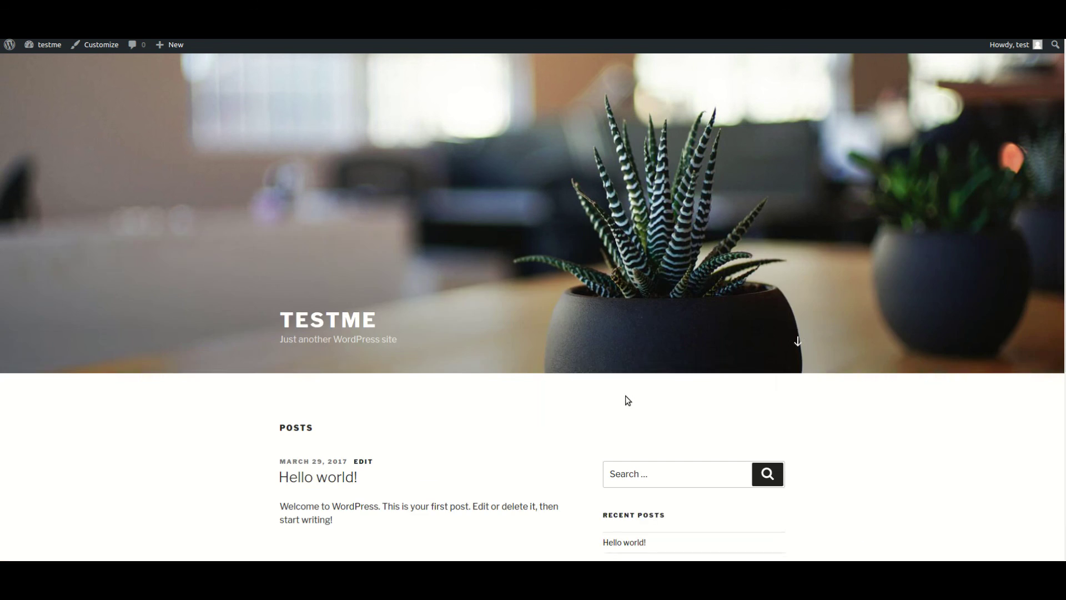
{"action": "scroll", "coordinate": [628, 401], "scroll_direction": "down", "scroll_amount": 8}
{"action": "scroll", "coordinate": [560, 400], "scroll_direction": "up", "scroll_amount": 6}
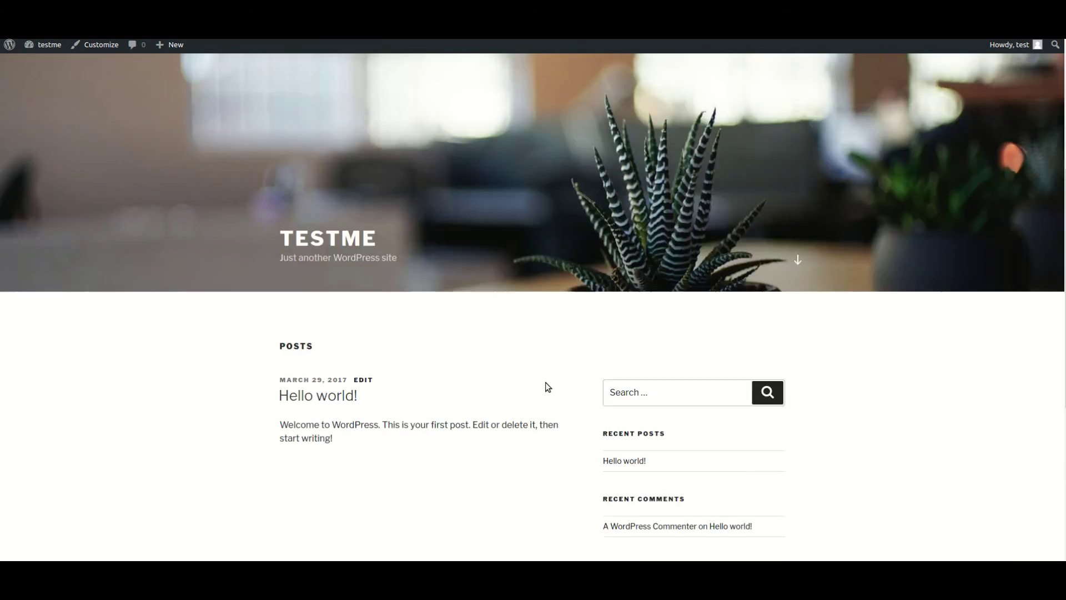
{"action": "scroll", "coordinate": [545, 382], "scroll_direction": "up", "scroll_amount": 5}
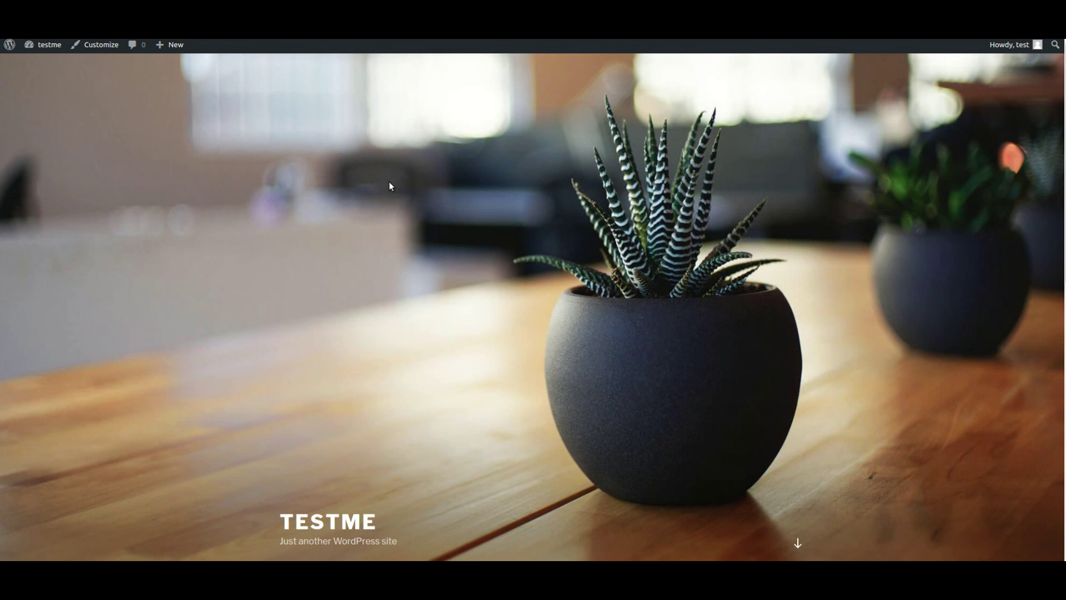
{"action": "scroll", "coordinate": [362, 471], "scroll_direction": "down", "scroll_amount": 7}
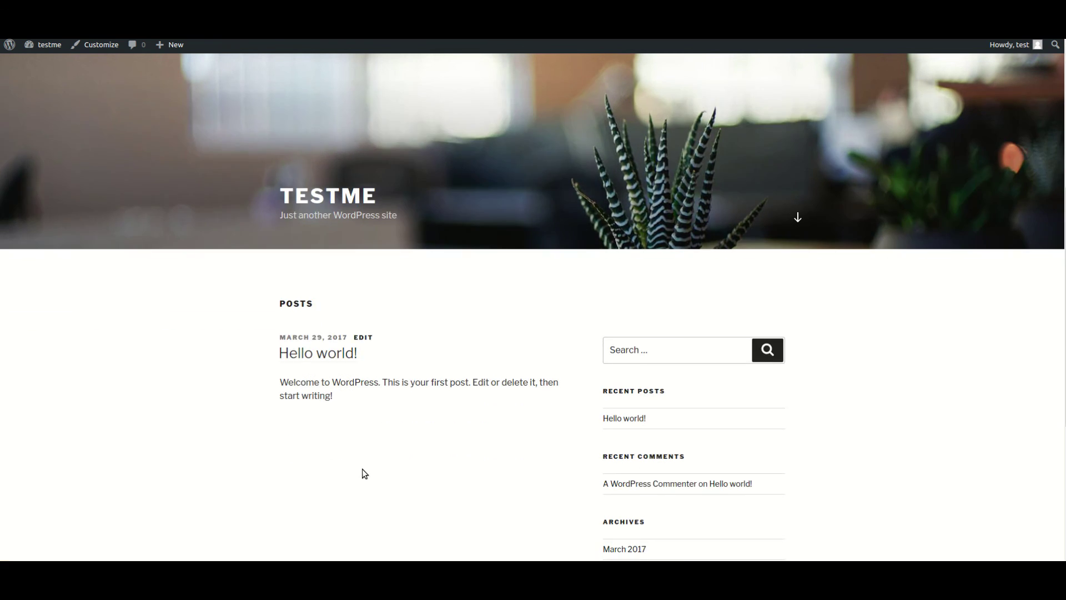
{"action": "scroll", "coordinate": [368, 465], "scroll_direction": "up", "scroll_amount": 7}
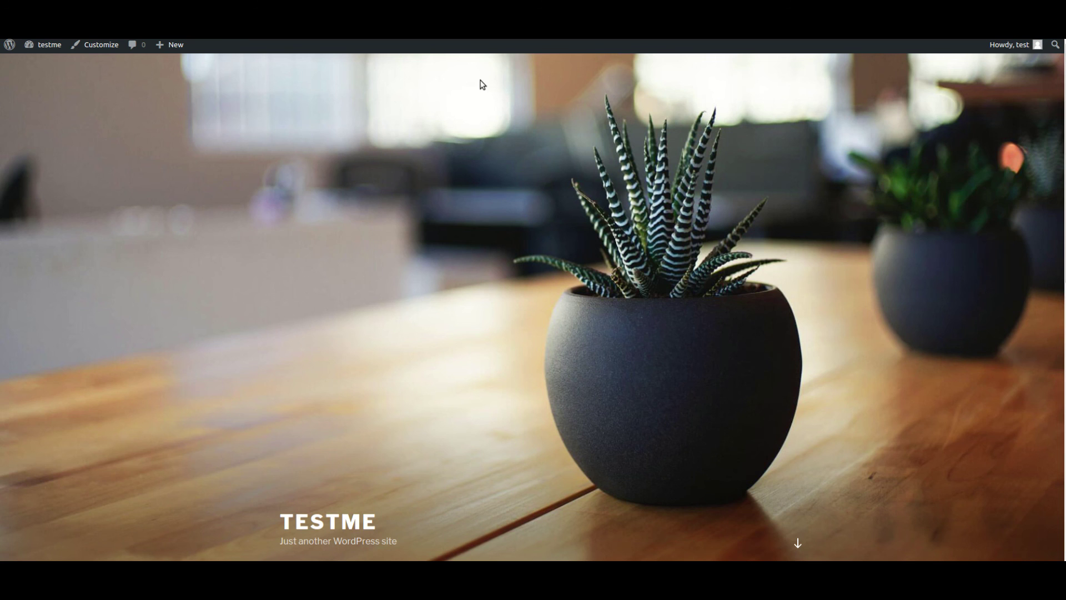
{"action": "scroll", "coordinate": [568, 299], "scroll_direction": "down", "scroll_amount": 10}
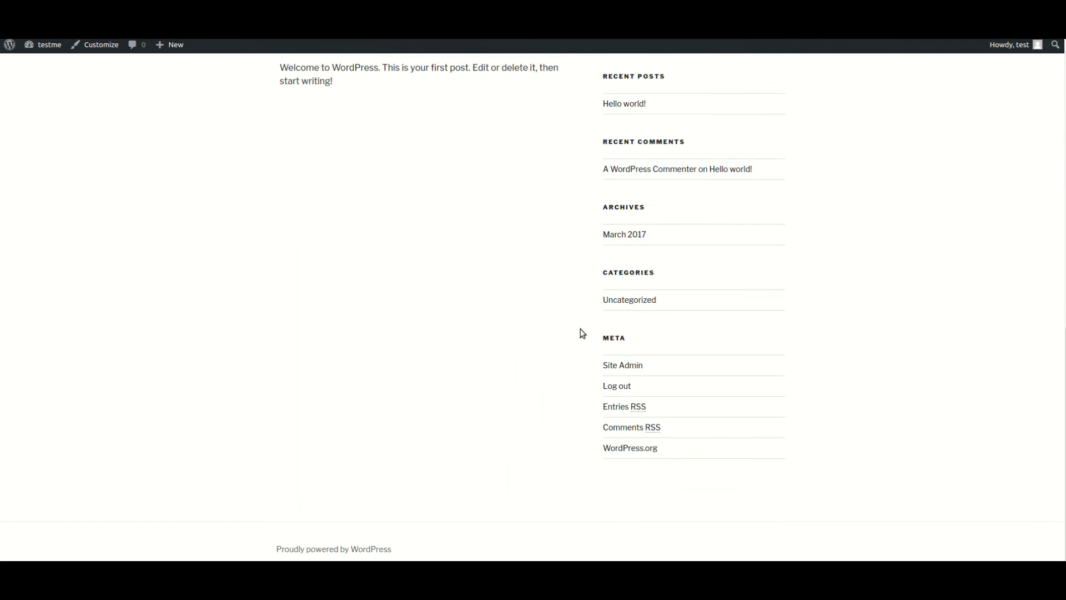
{"action": "scroll", "coordinate": [581, 333], "scroll_direction": "up", "scroll_amount": 10}
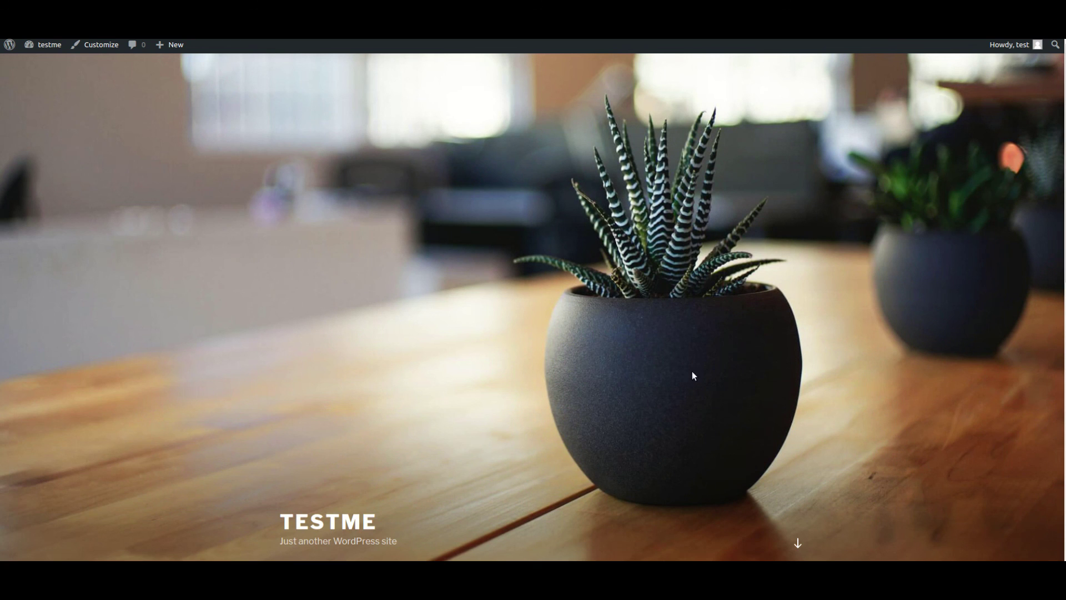
Select the TESTME title and subtitle on the front page.
{"action": "left_click_drag", "start_coordinate": [404, 551], "coordinate": [271, 423]}
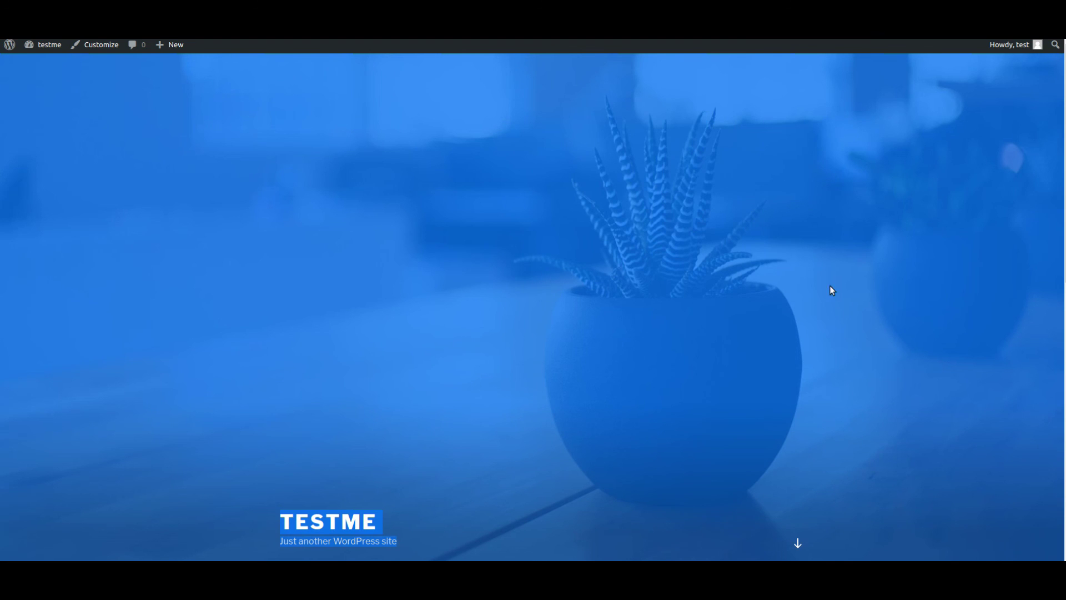
{"action": "scroll", "coordinate": [505, 362], "scroll_direction": "down", "scroll_amount": 8}
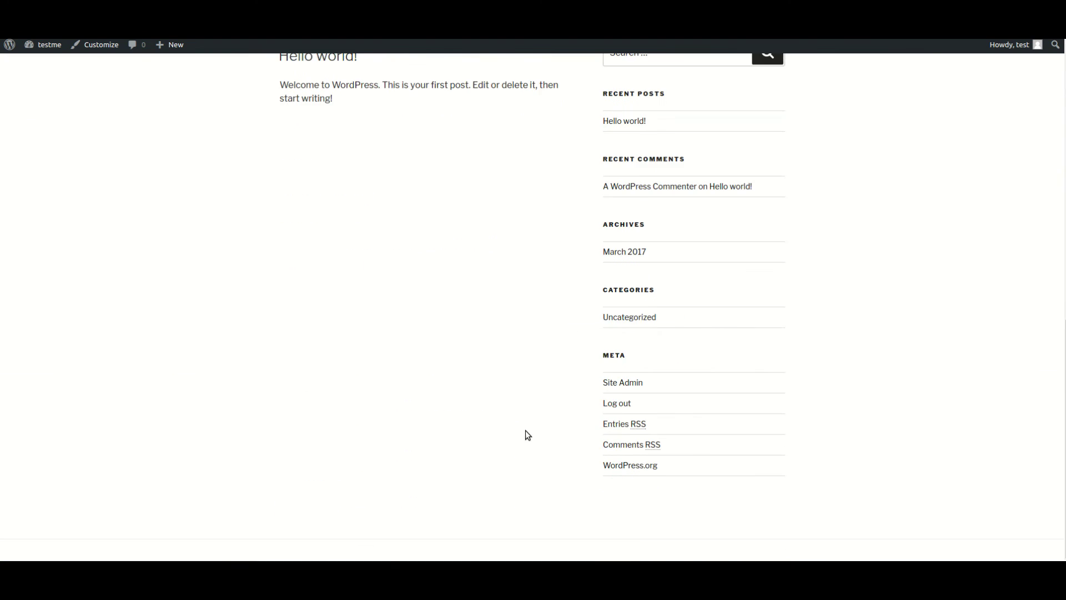
{"action": "scroll", "coordinate": [525, 431], "scroll_direction": "up", "scroll_amount": 10}
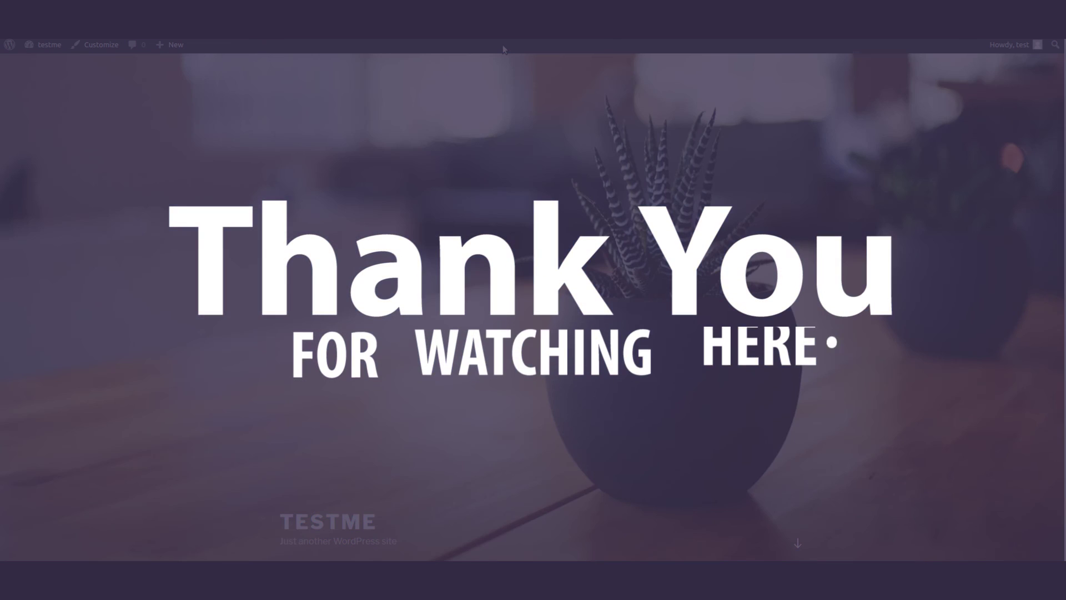
{"action": "scroll", "coordinate": [529, 451], "scroll_direction": "down", "scroll_amount": 3}
{"action": "scroll", "coordinate": [529, 451], "scroll_direction": "down", "scroll_amount": 3}
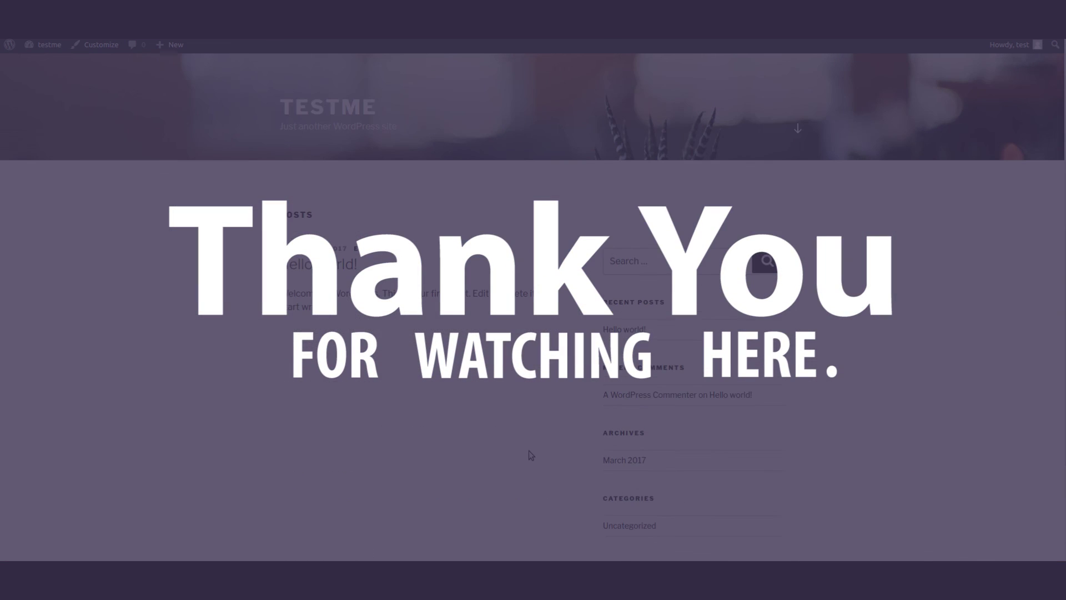